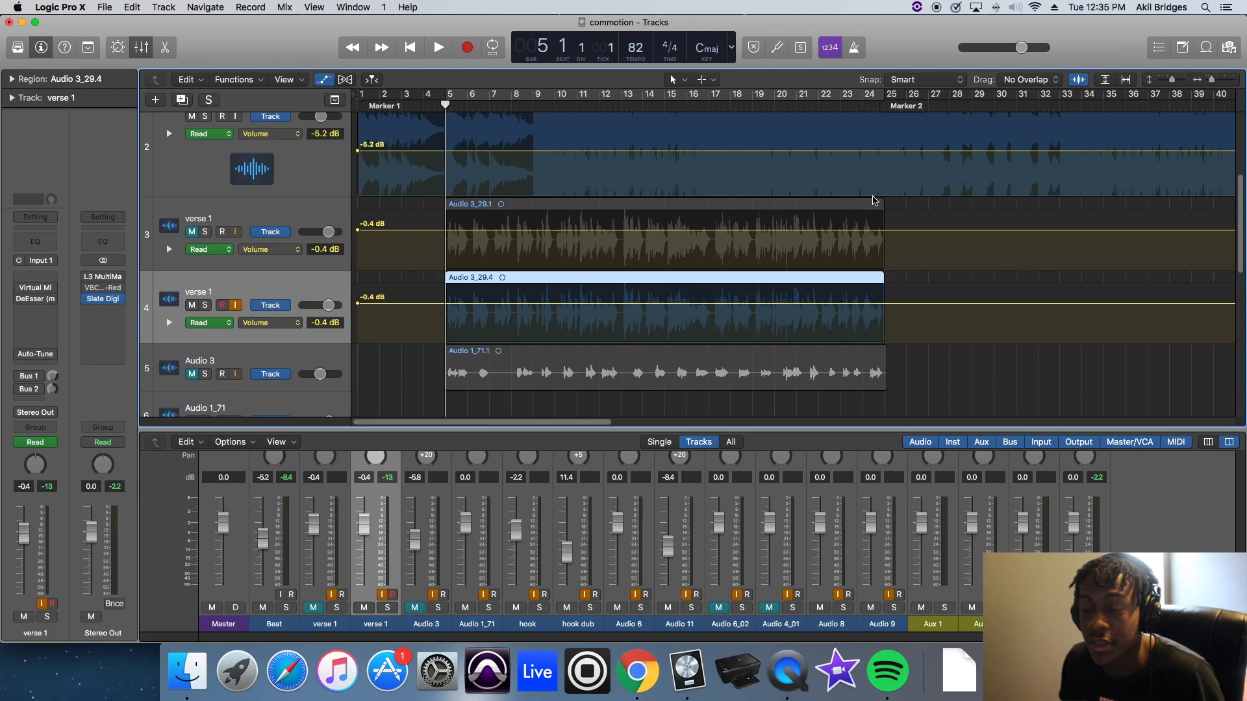
Listen to the lower verse 1 vocal with the beat from bar 5, and stop playback
key("space")
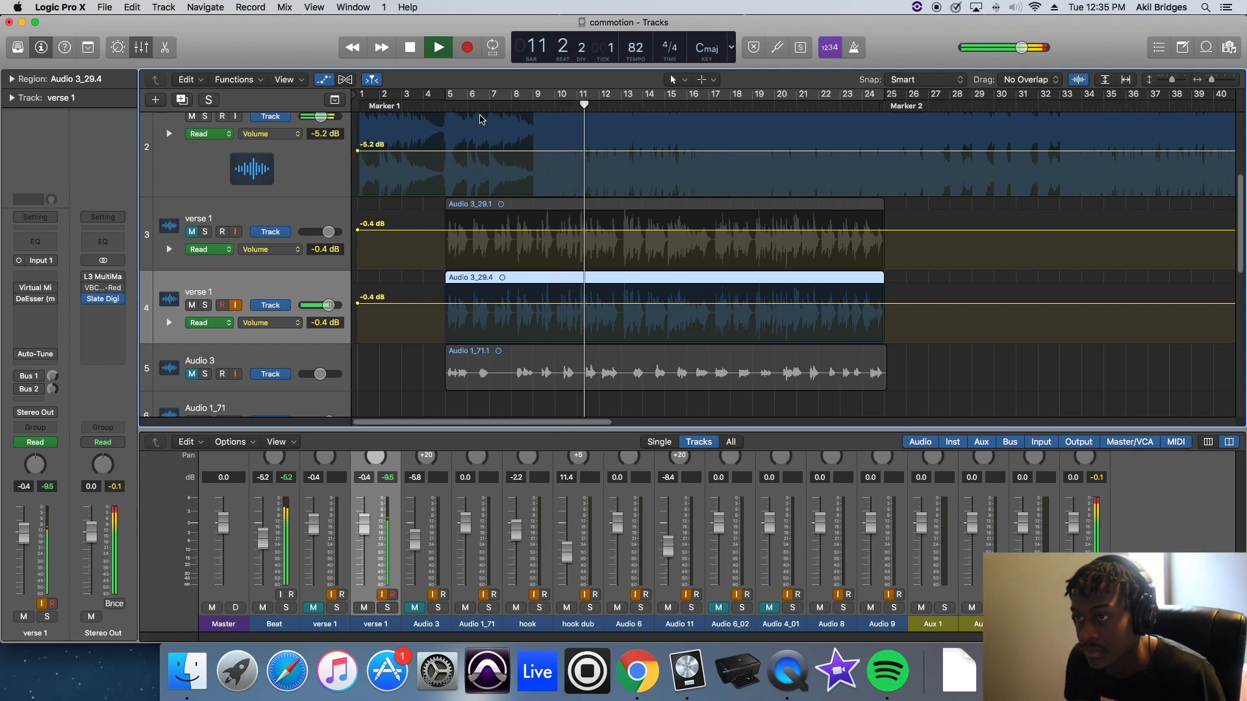
key("space")
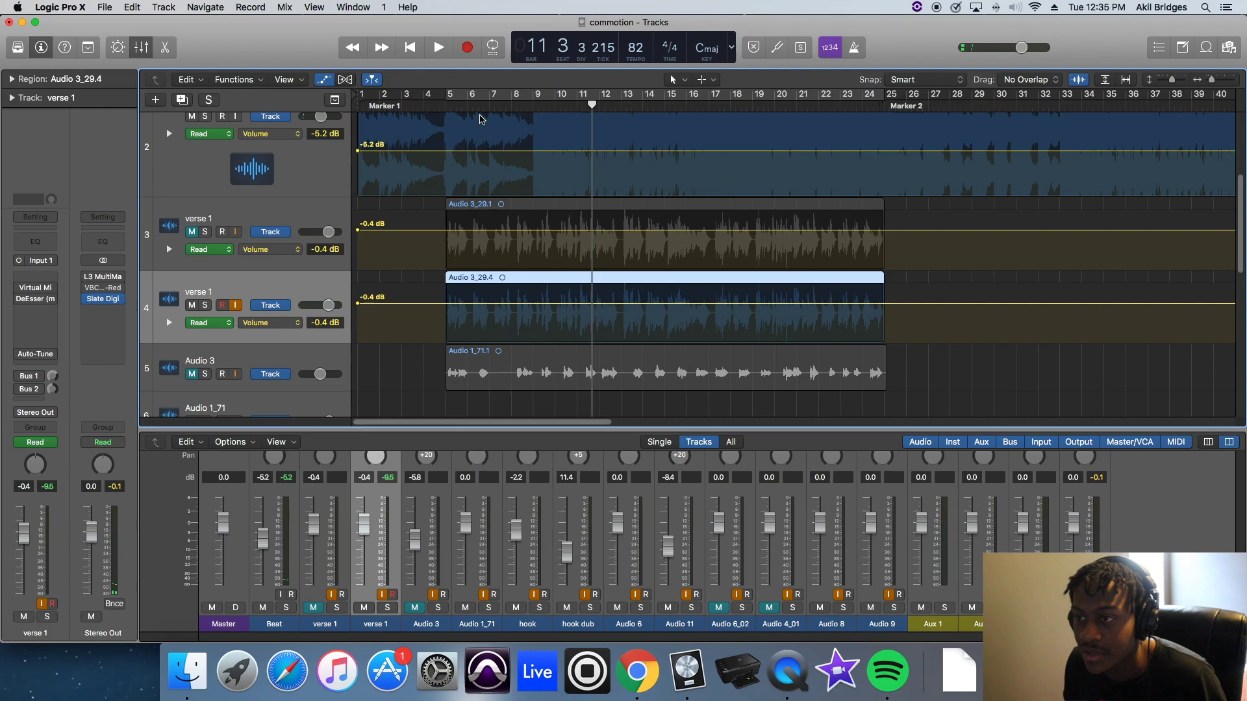
left_click_drag(265, 269, 265, 263)
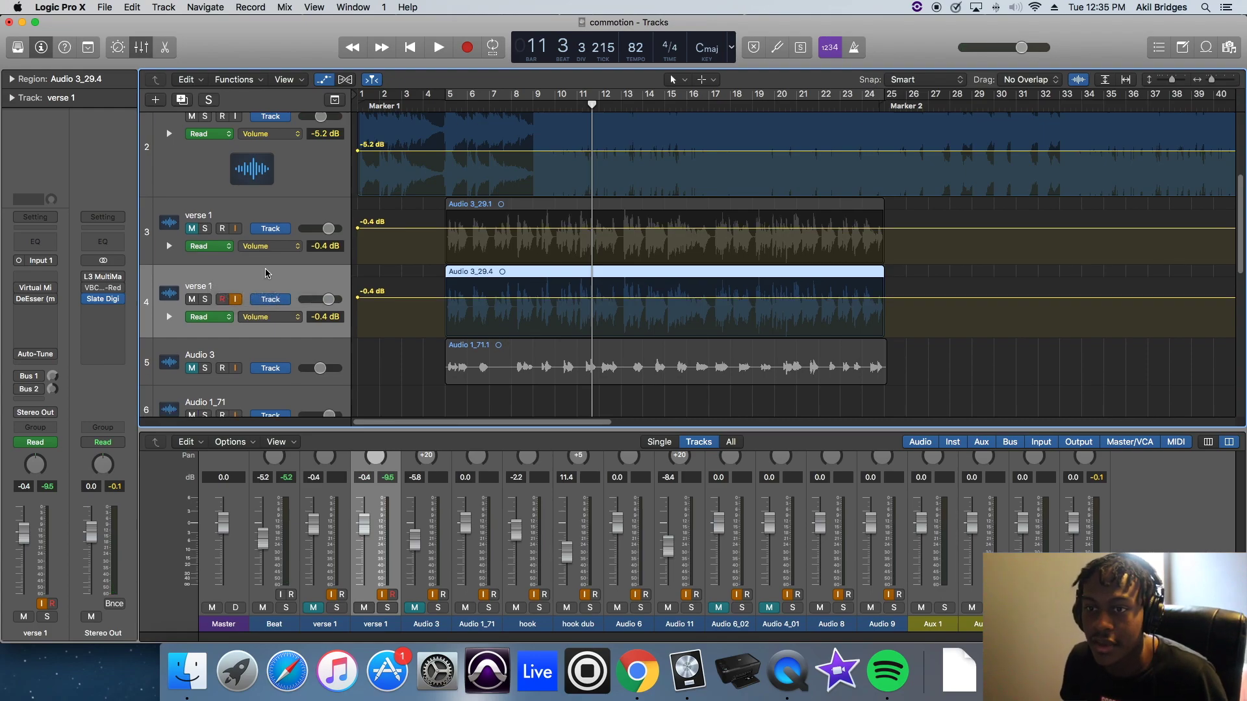
Mute the lower verse 1 track, and unmute and select the upper verse 1 track
left_click(193, 299)
left_click(194, 229)
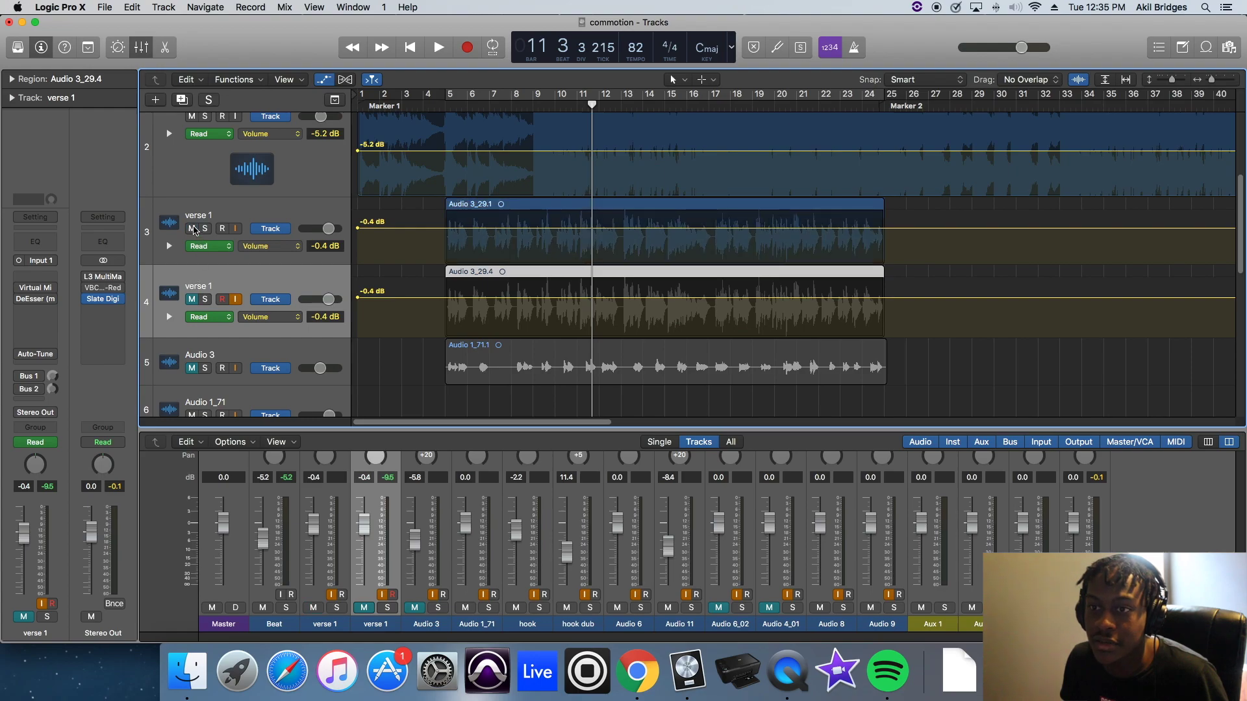
left_click(246, 211)
Switch on the bus sends of the upper verse 1 track and play the processed vocal with the beat
key("space")
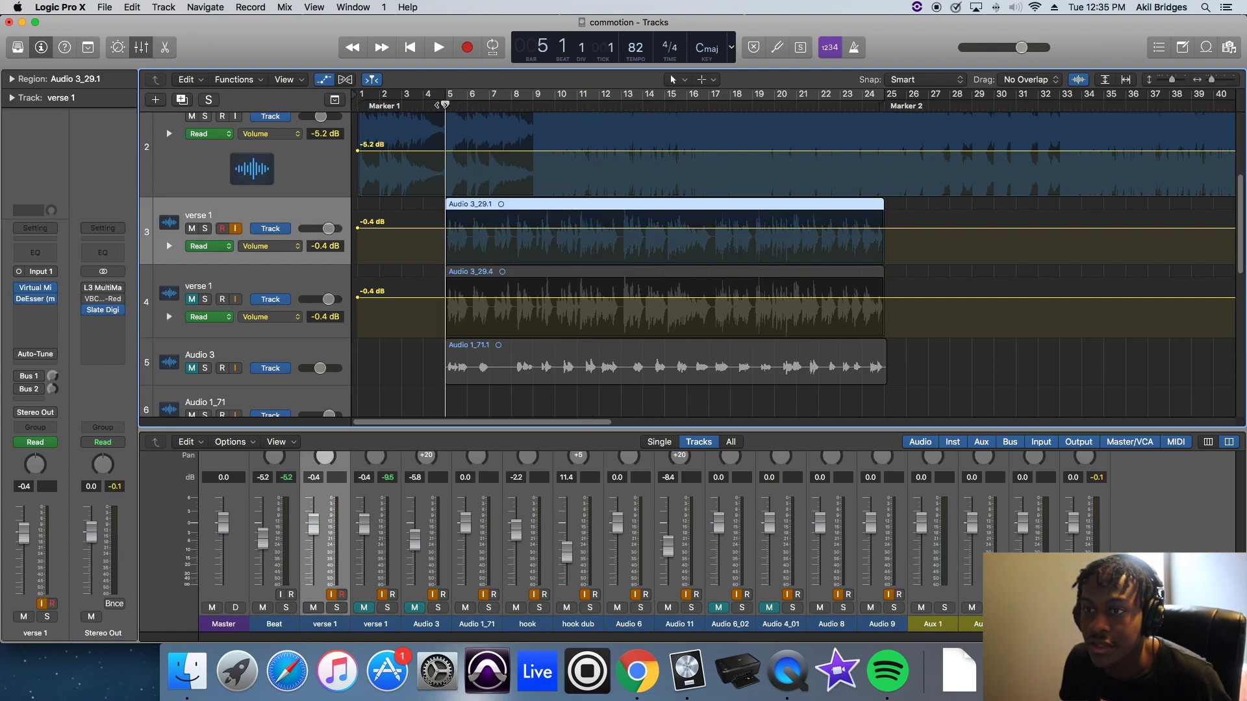
key("space")
left_click(18, 376)
left_click_drag(447, 106, 426, 106)
key("space")
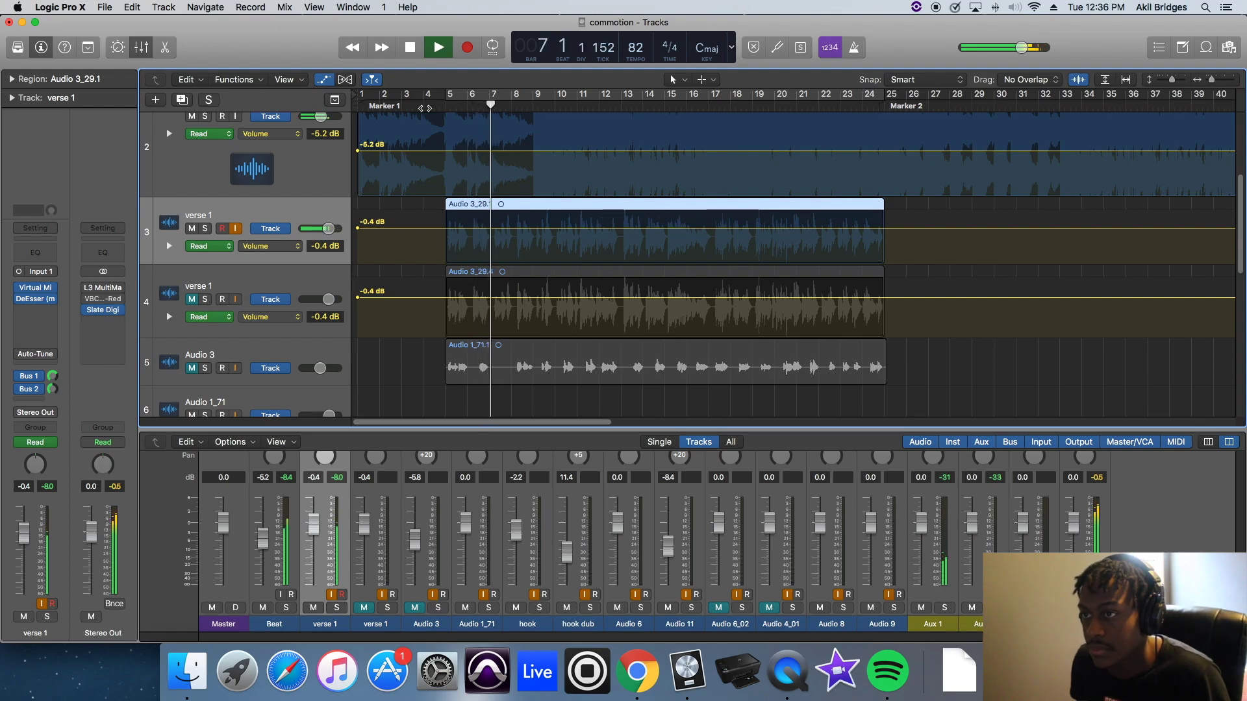
Examine the modules loaded in the Virtual Mix Rack on the upper verse 1 track, and close the plug-in
left_click(32, 289)
left_click_drag(737, 77, 801, 60)
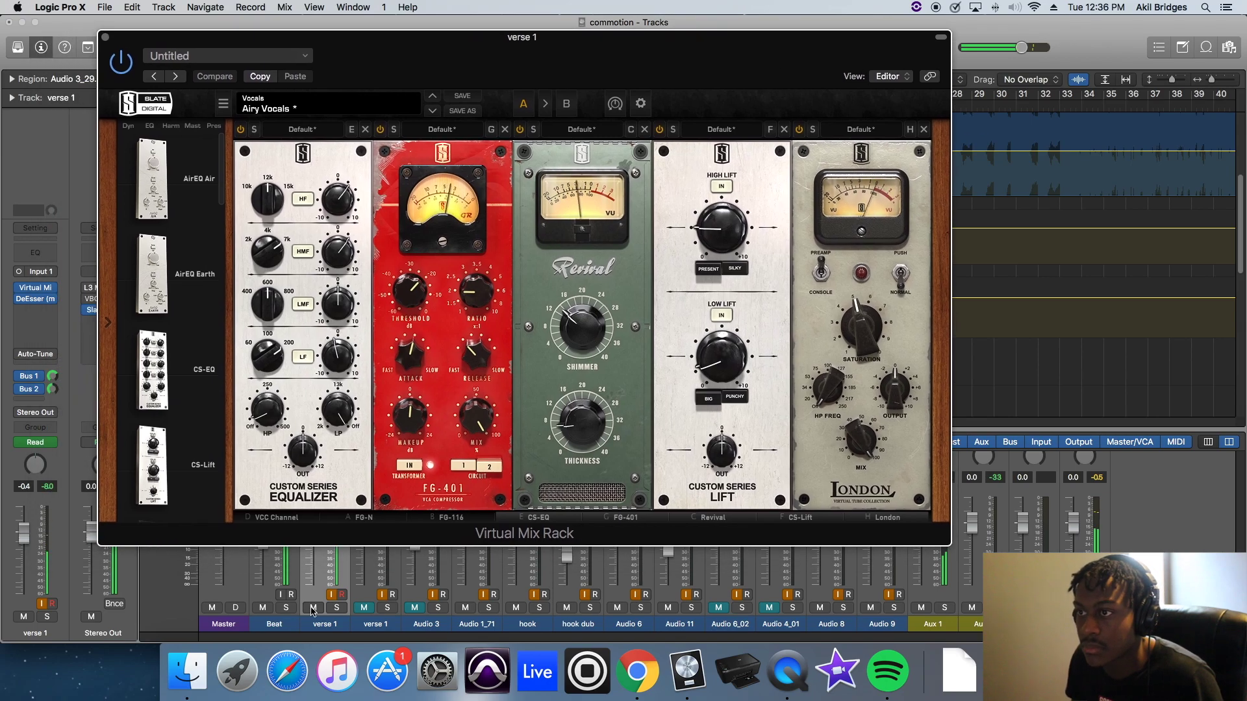
left_click(284, 517)
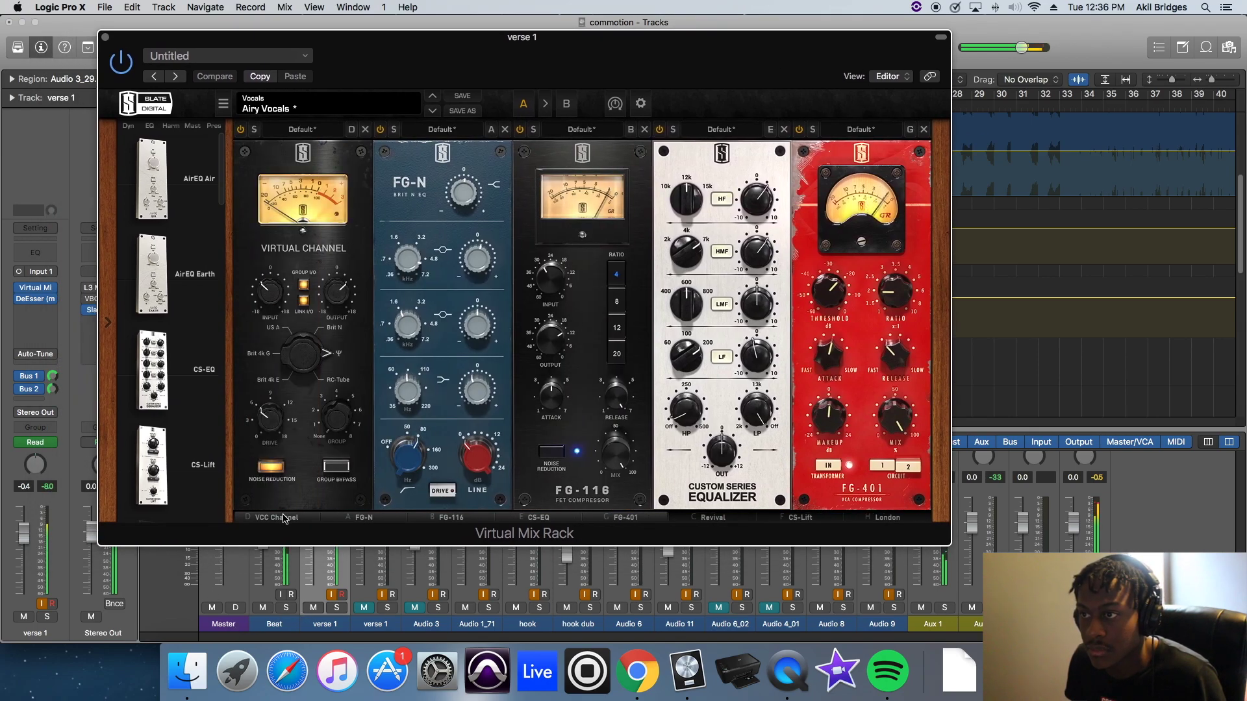
left_click(105, 37)
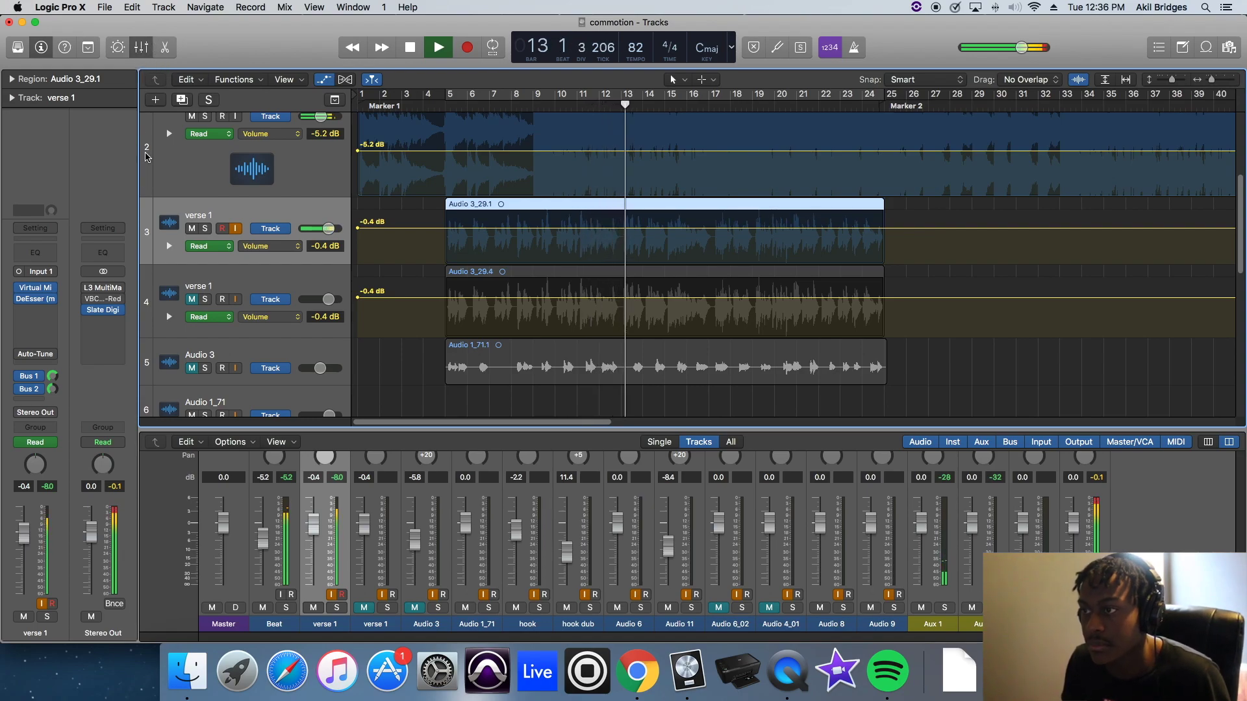
Audition the Audio 3 track with the mix by unmuting it, stop playback, and mute it again
left_click(195, 367)
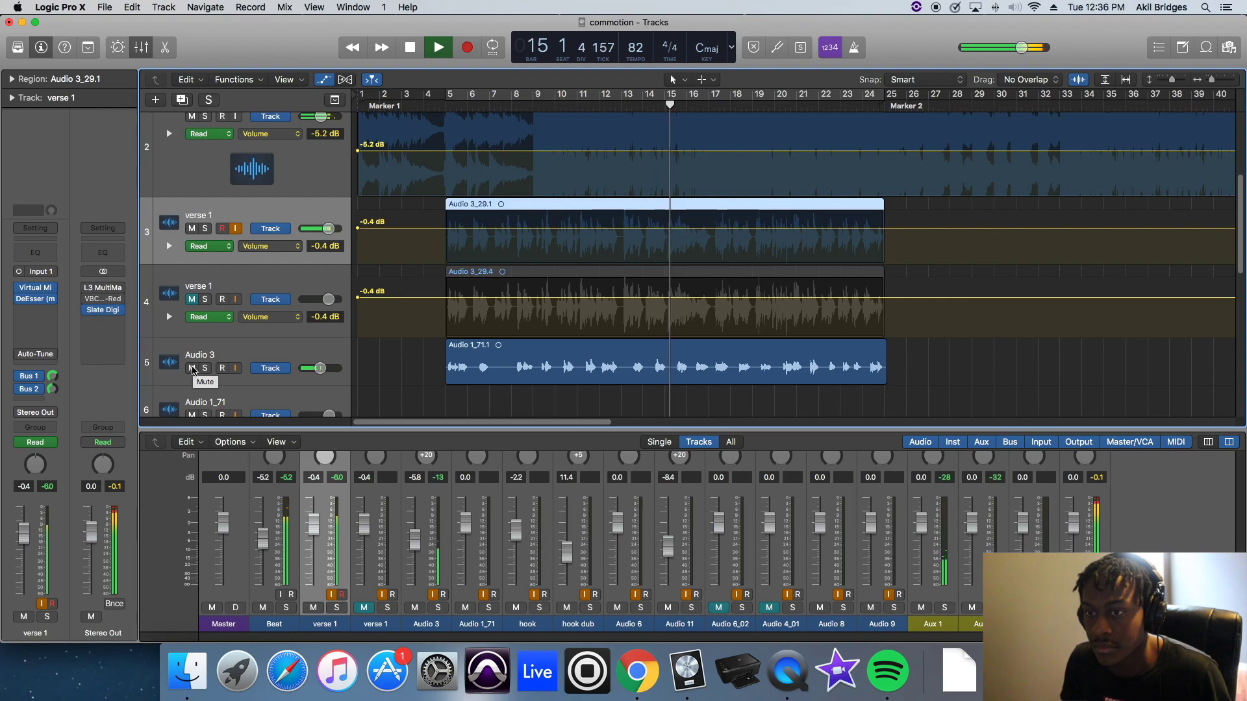
key("space")
left_click(193, 368)
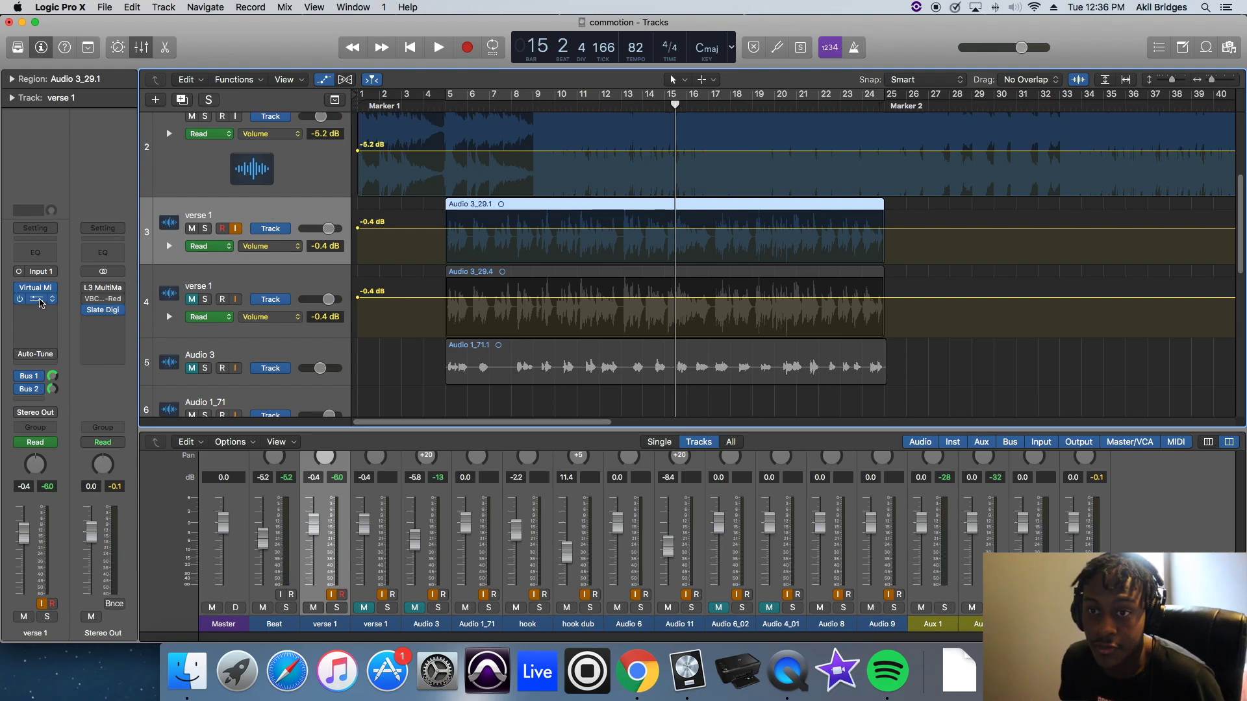
Inspect the DeEsser settings on the upper verse 1 track, and close the plug-in
left_click(40, 303)
left_click_drag(176, 57, 878, 156)
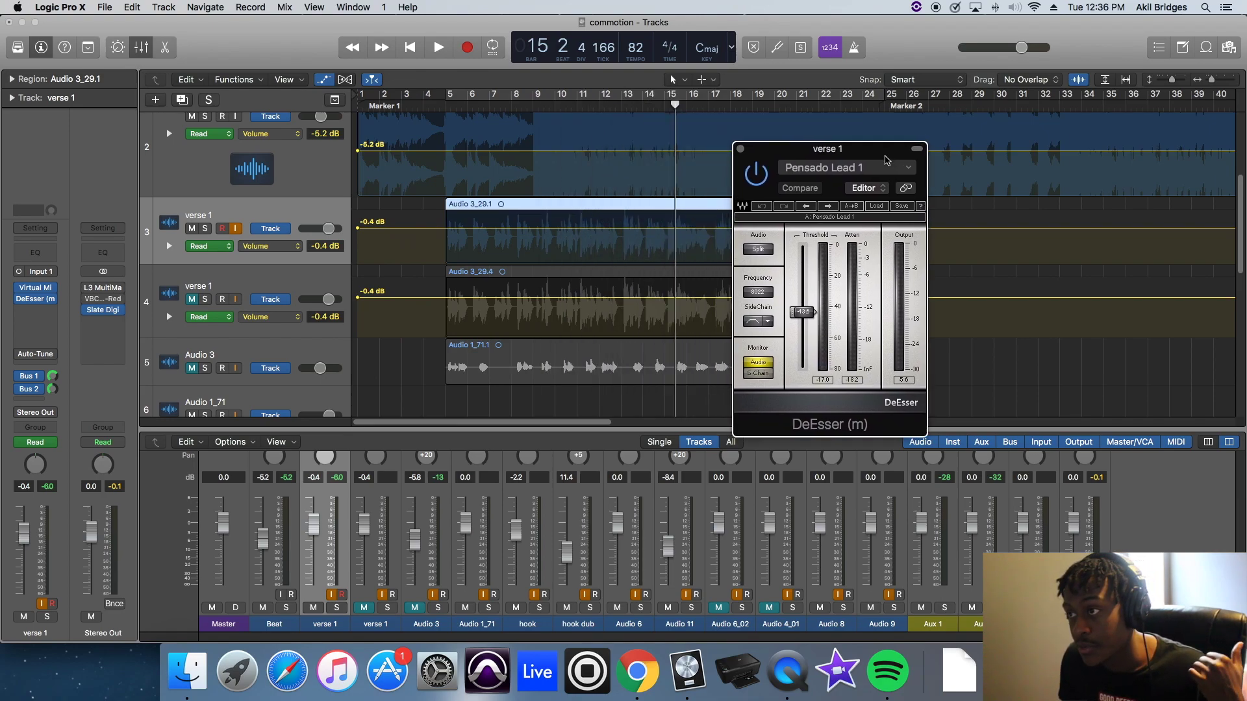
left_click(740, 149)
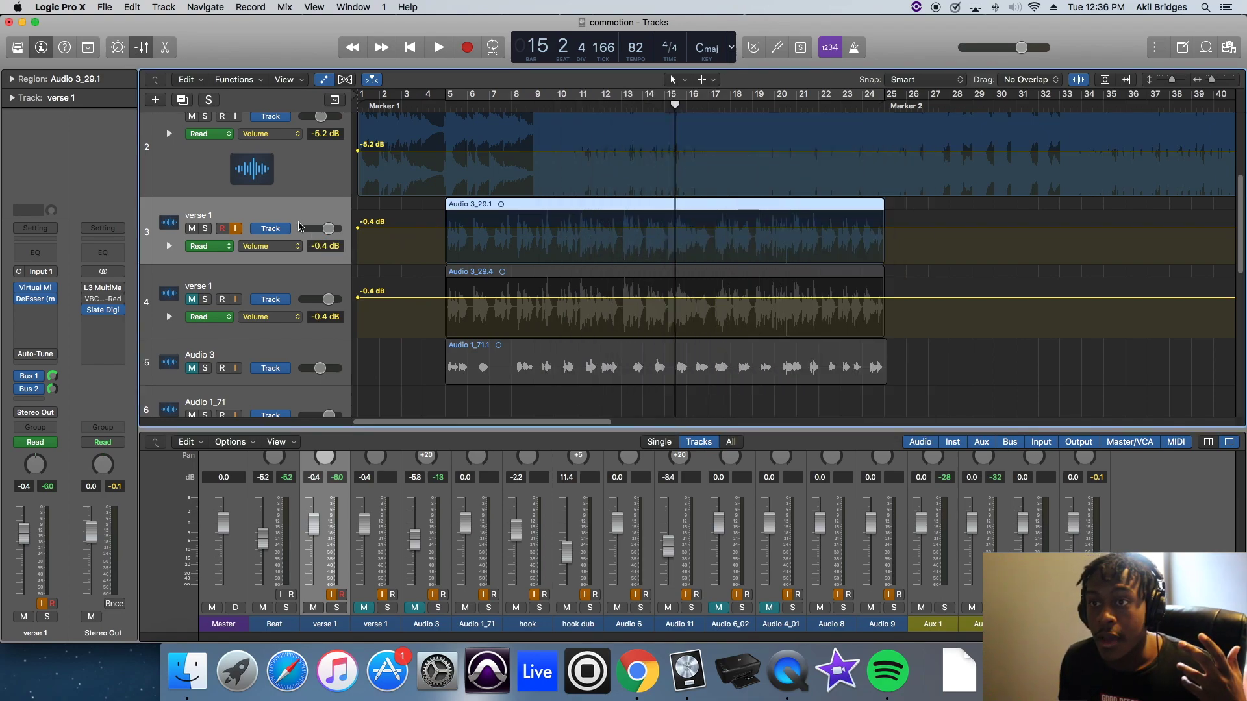
Mute the upper verse 1 track, and unmute and select the lower verse 1 track
left_click(192, 229)
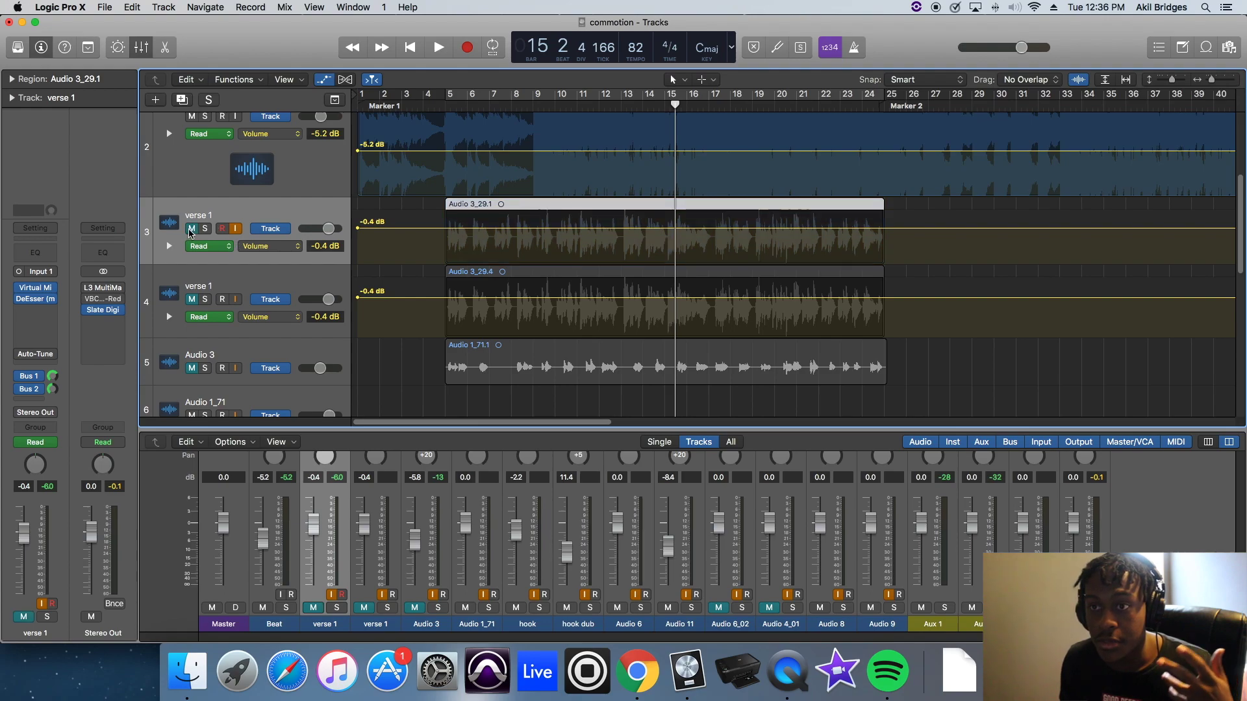
left_click(194, 300)
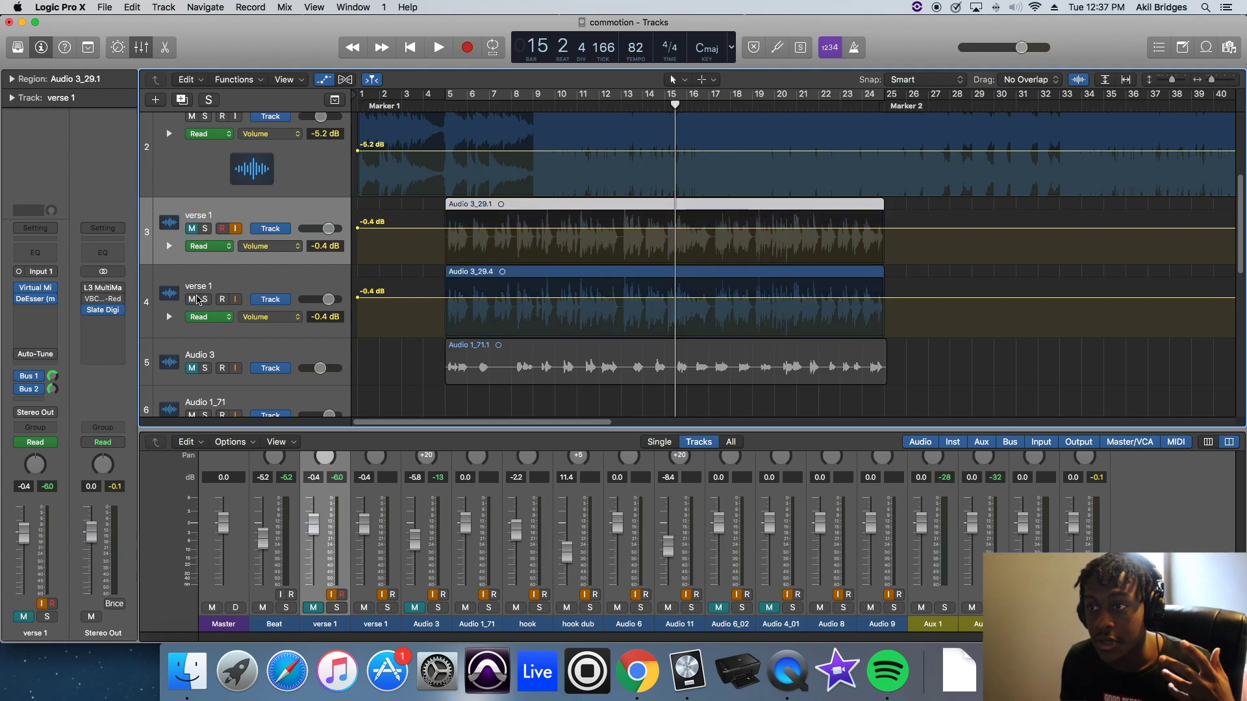
left_click(470, 269)
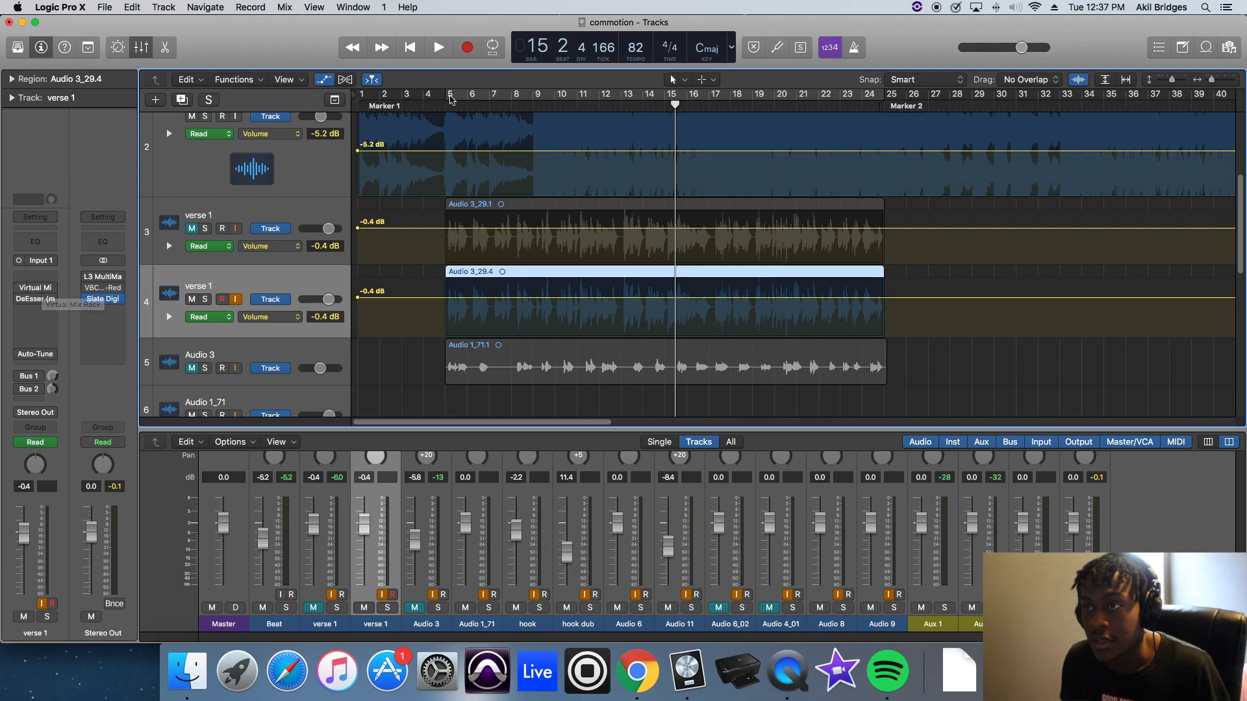
Listen to the lower verse 1 track from bar 5, first soloed and then with the beat, and stop playback
left_click(449, 106)
left_click(204, 299)
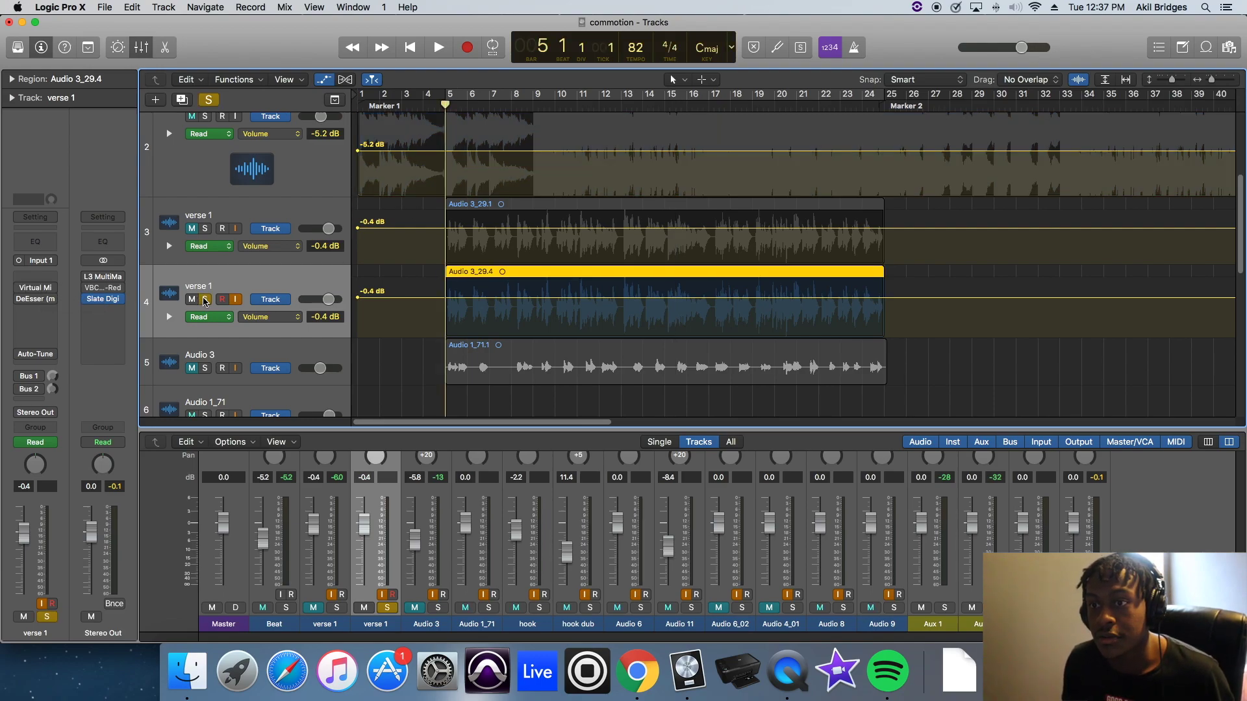
key("space")
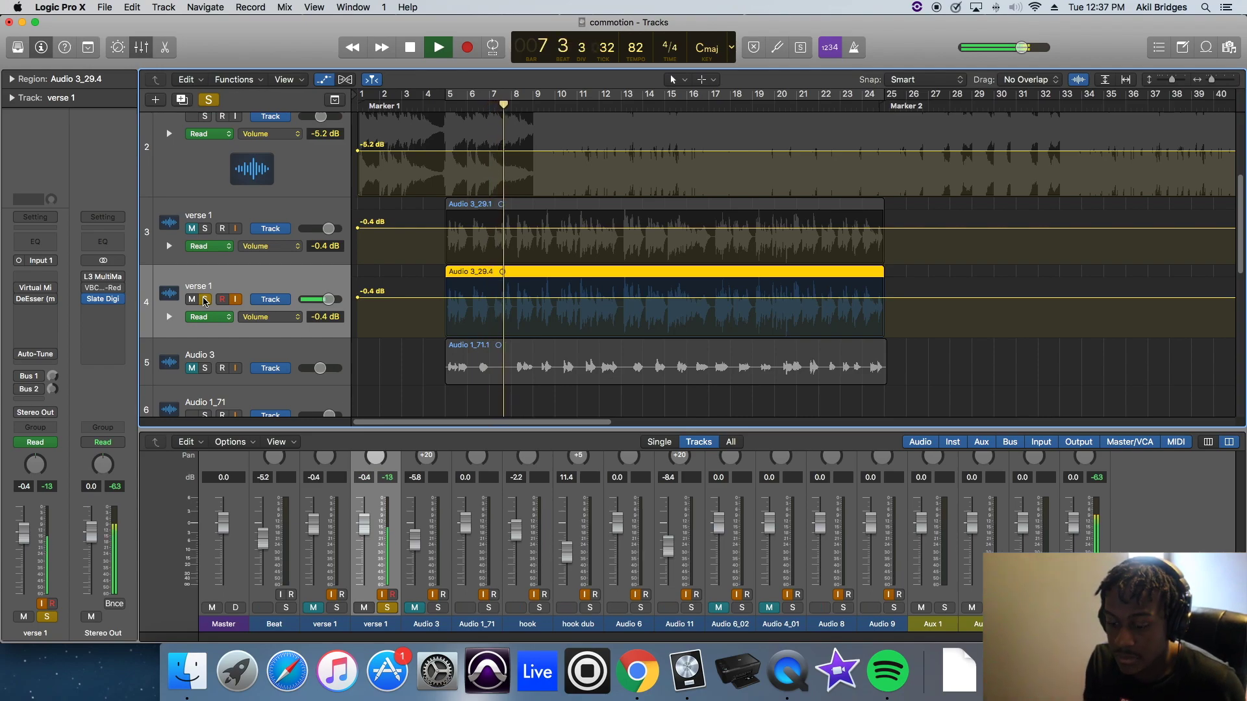
left_click(204, 300)
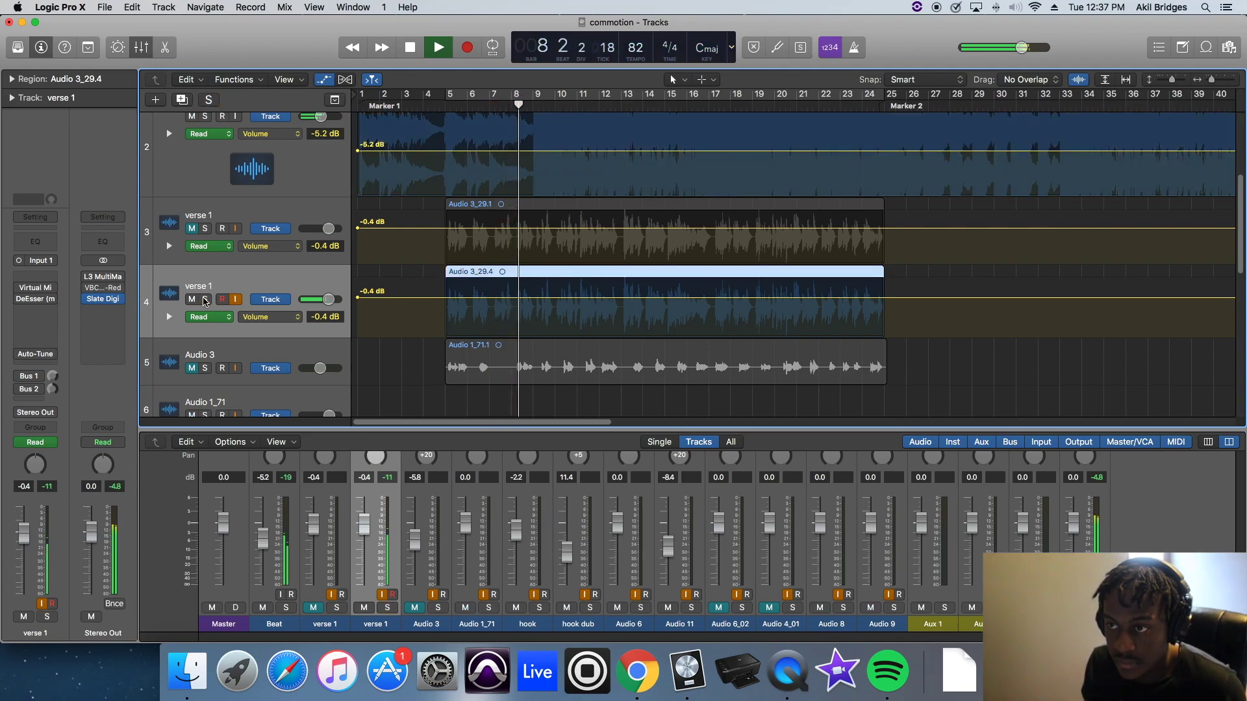
key("space")
Load the Airy Vocals preset from the Vocals category in the Virtual Mix Rack on the lower verse 1 track
mouse_move(23, 290)
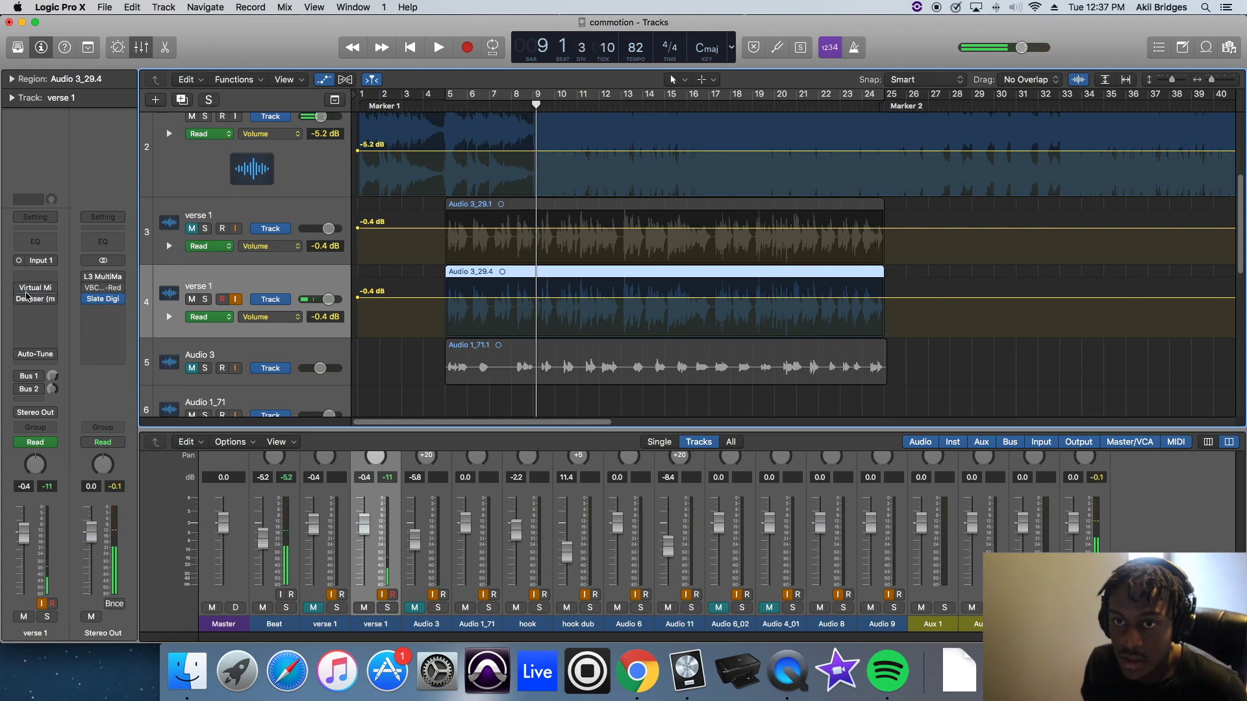
left_click(36, 290)
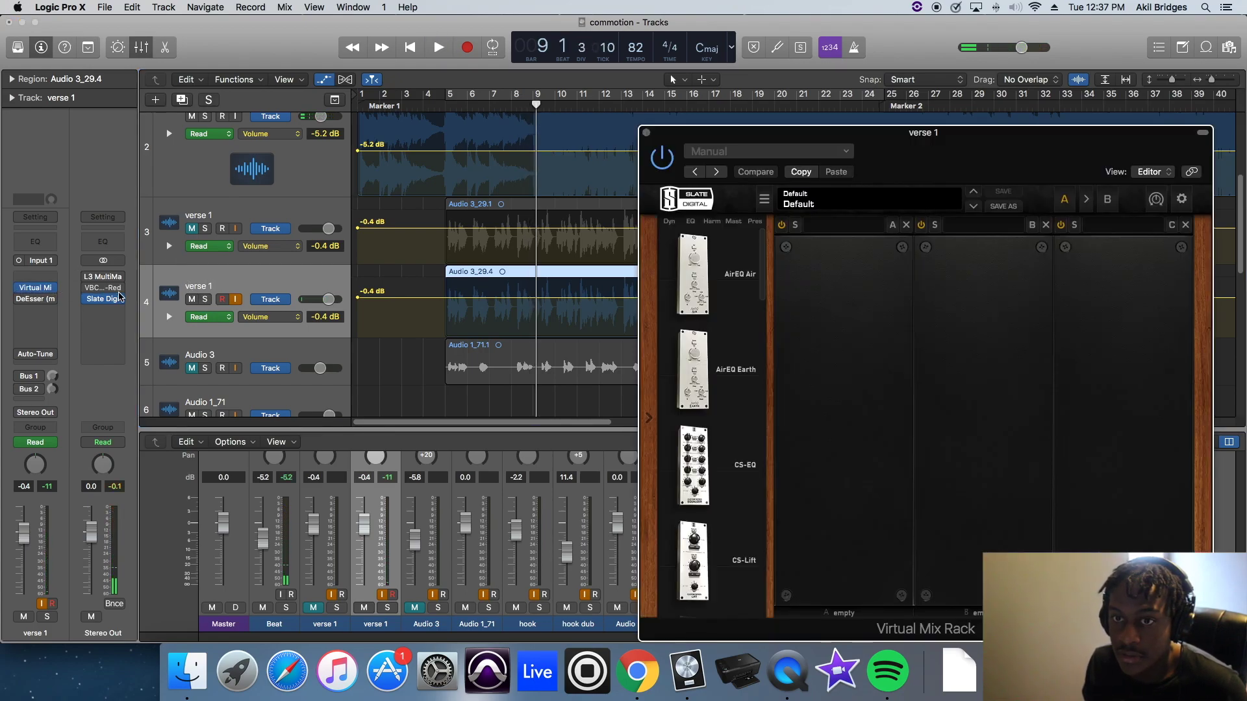
left_click_drag(974, 158, 413, 5)
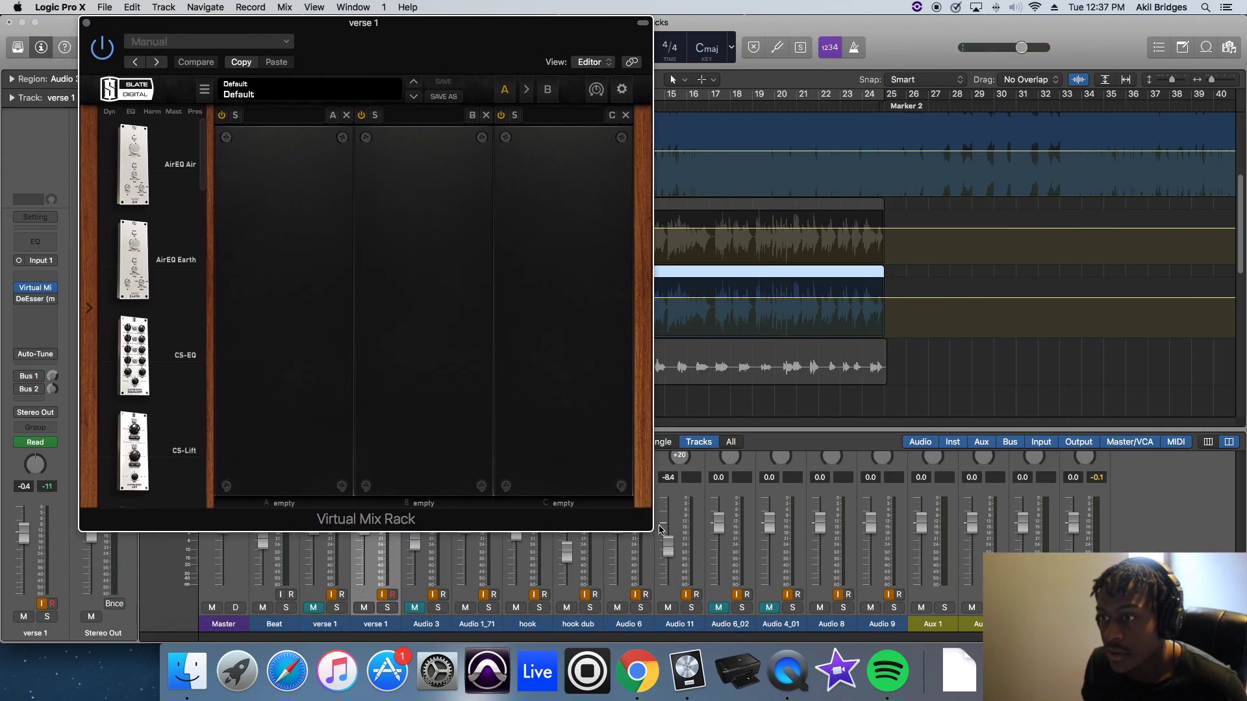
left_click_drag(518, 36, 635, 50)
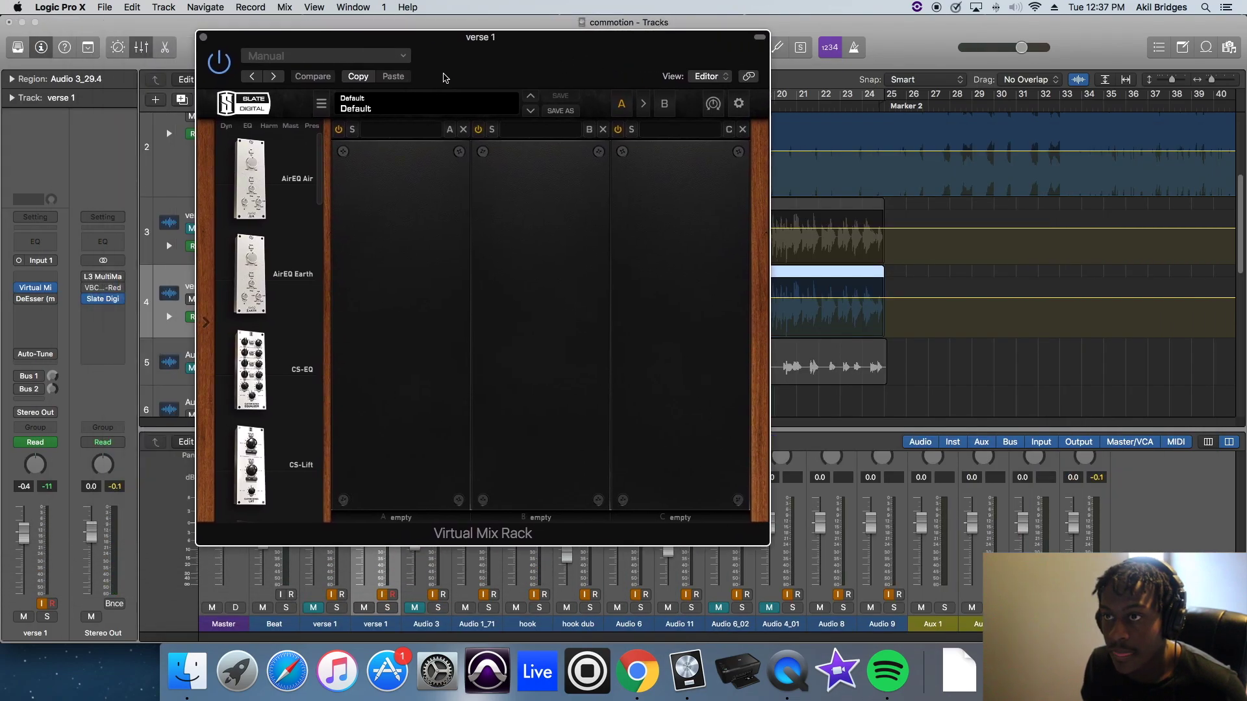
left_click(427, 104)
mouse_move(407, 190)
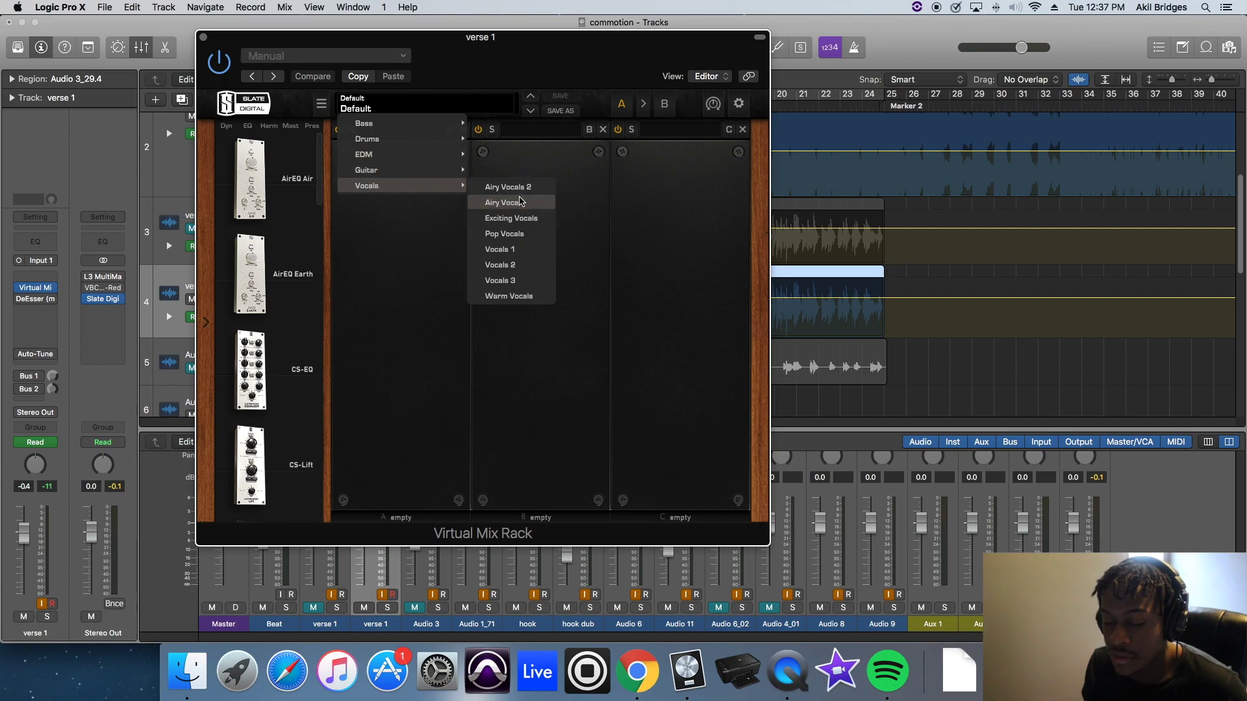
left_click(519, 202)
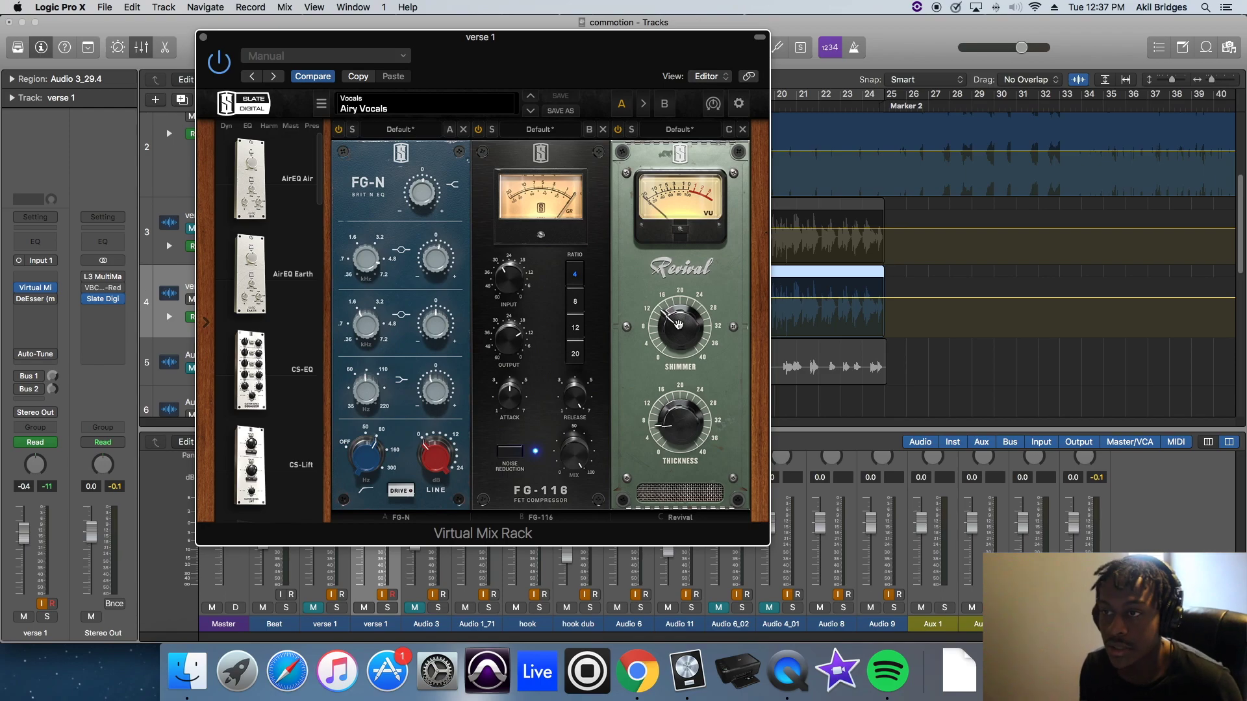
Play the verse from bar 5 to hear the Airy Vocals preset with the beat, and stop playback
left_click_drag(570, 39, 1021, 66)
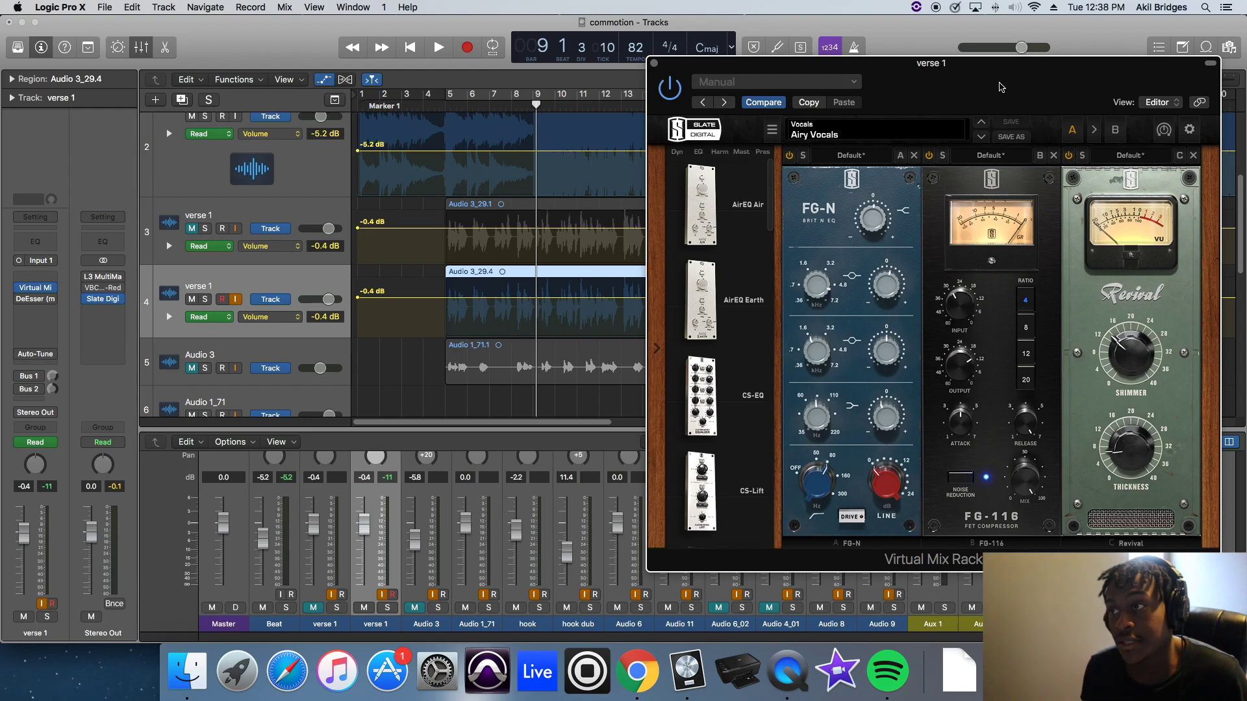
key("space")
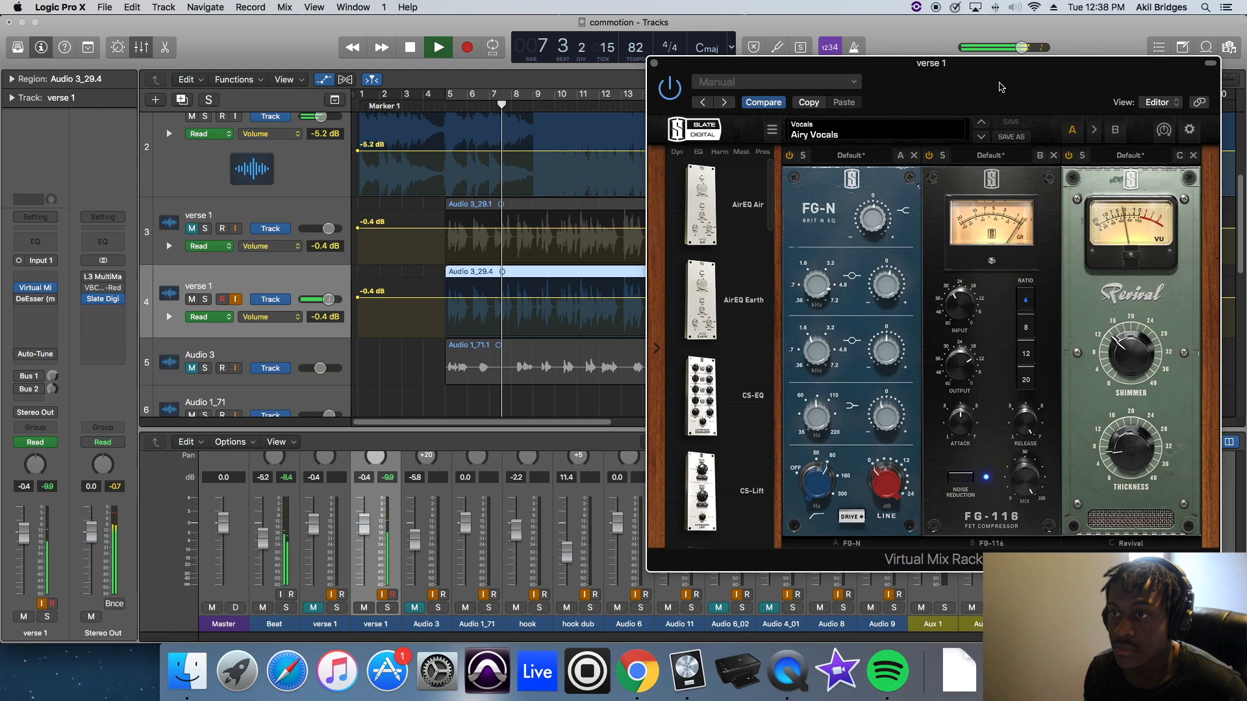
key("space")
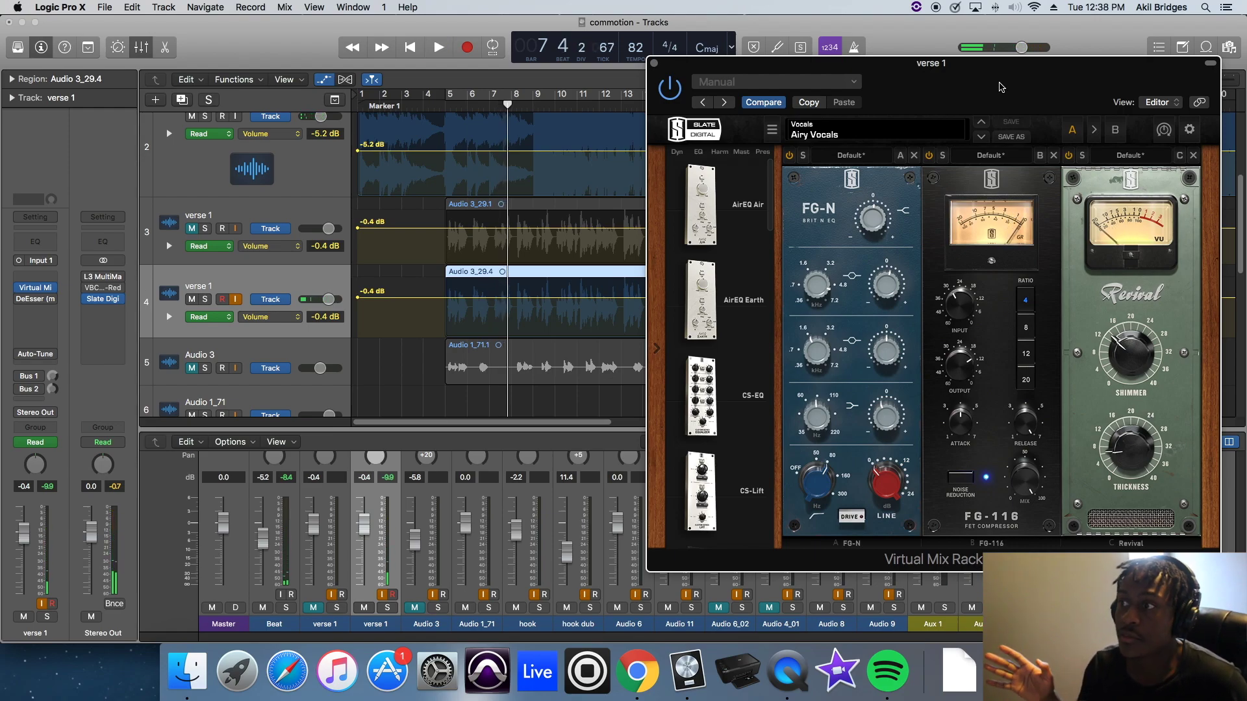
Add a VCC Channel module in the first slot of the Virtual Mix Rack, ahead of the FG-N
left_click_drag(919, 71, 611, 40)
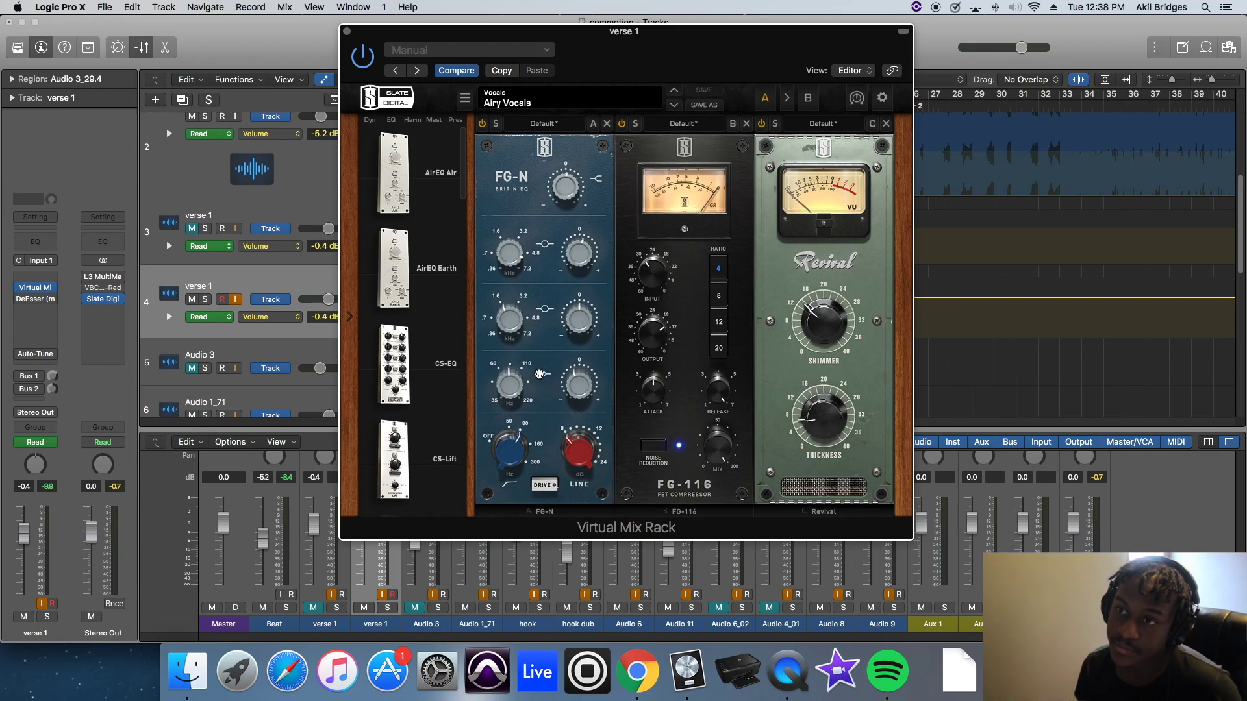
scroll(433, 325, "down", 5)
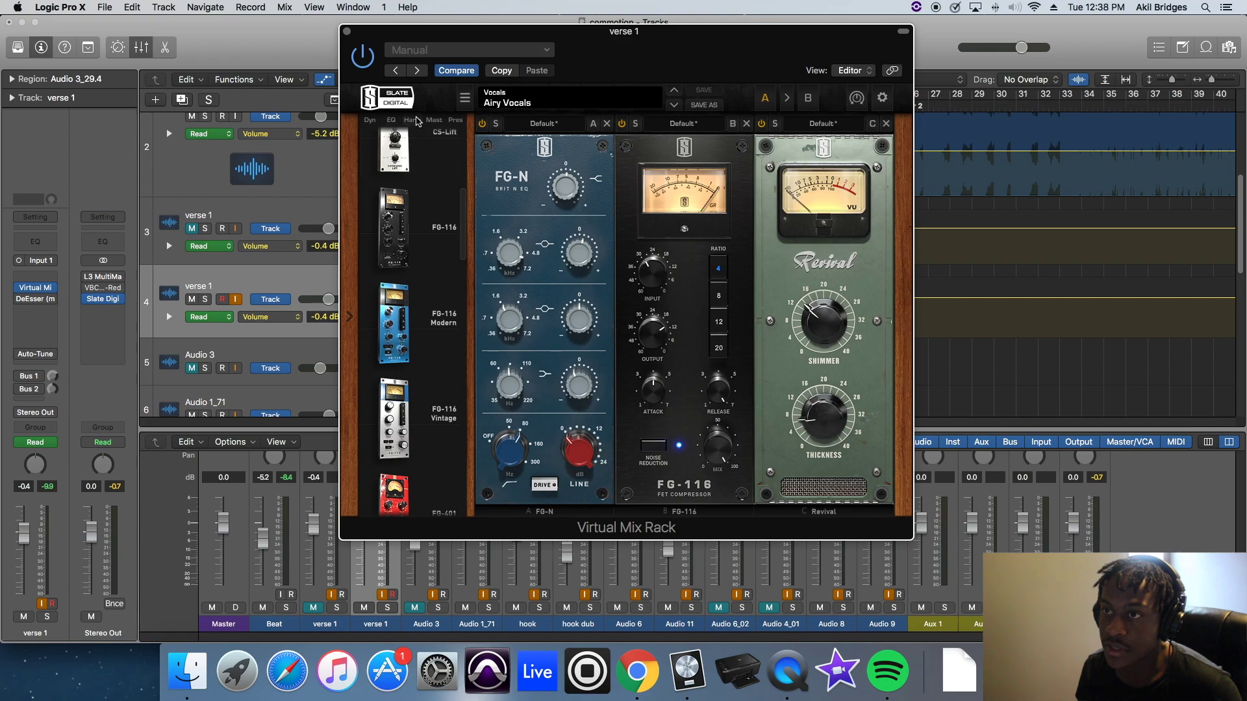
left_click(455, 121)
scroll(408, 421, "up", 3)
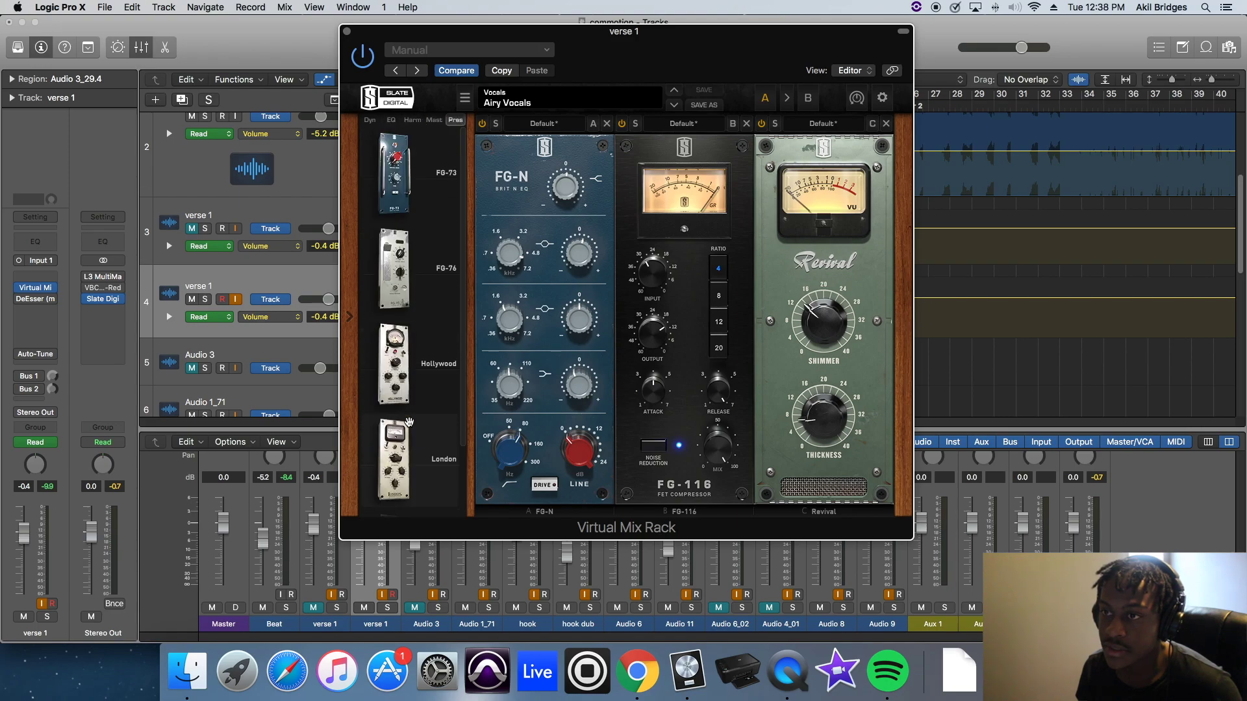
left_click(456, 121)
scroll(416, 357, "down", 5)
scroll(416, 357, "down", 8)
left_click_drag(419, 374, 513, 293)
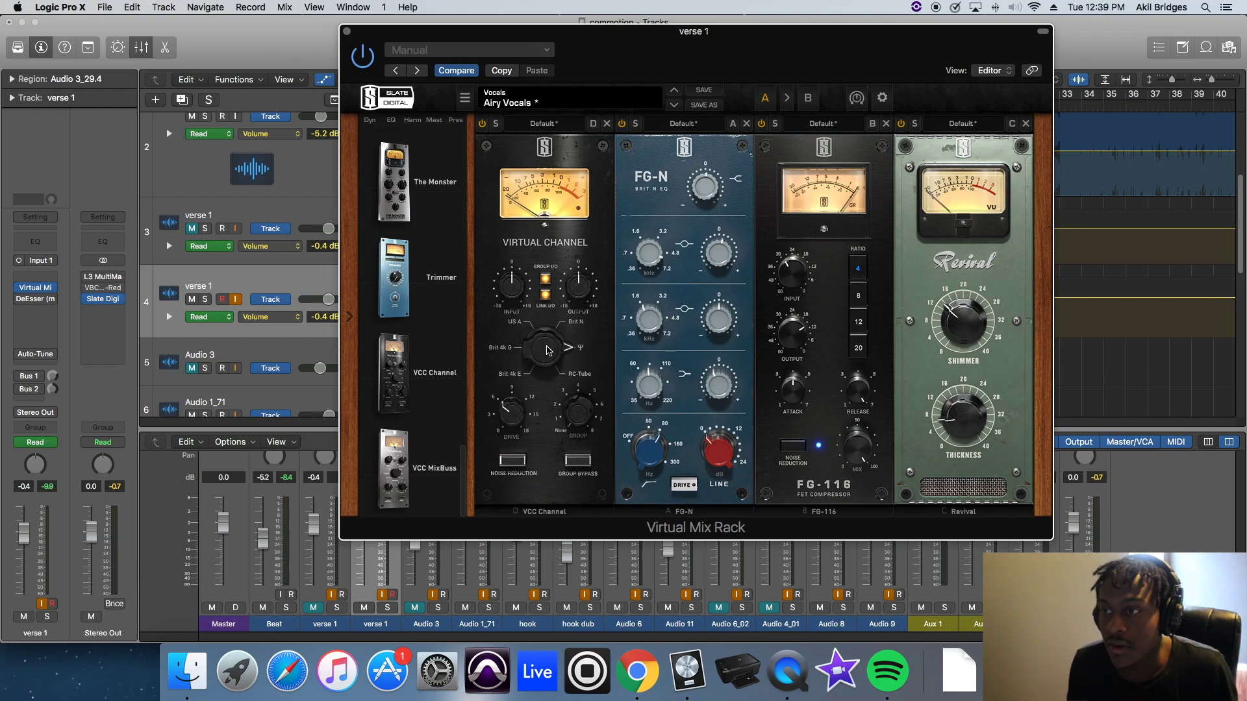
Lower the VCC Channel's input level, and compare the sound with the module bypassed and active
left_click_drag(511, 290, 517, 303)
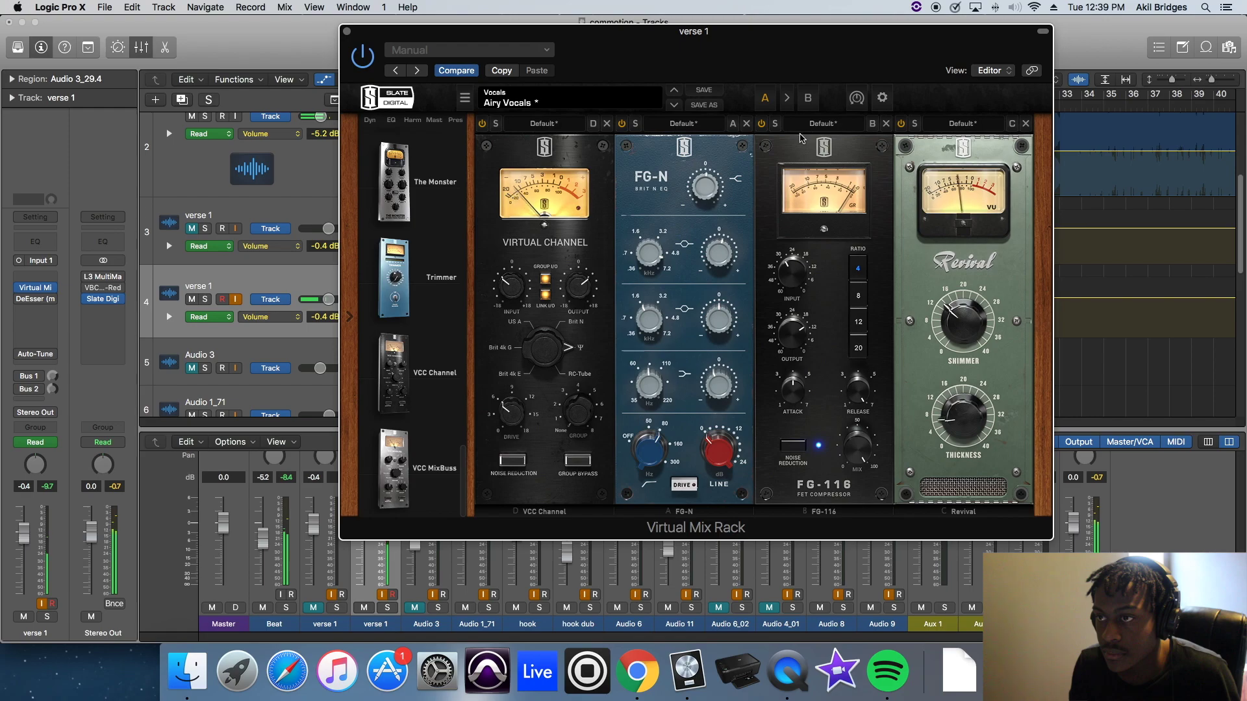
left_click(482, 124)
left_click(482, 124)
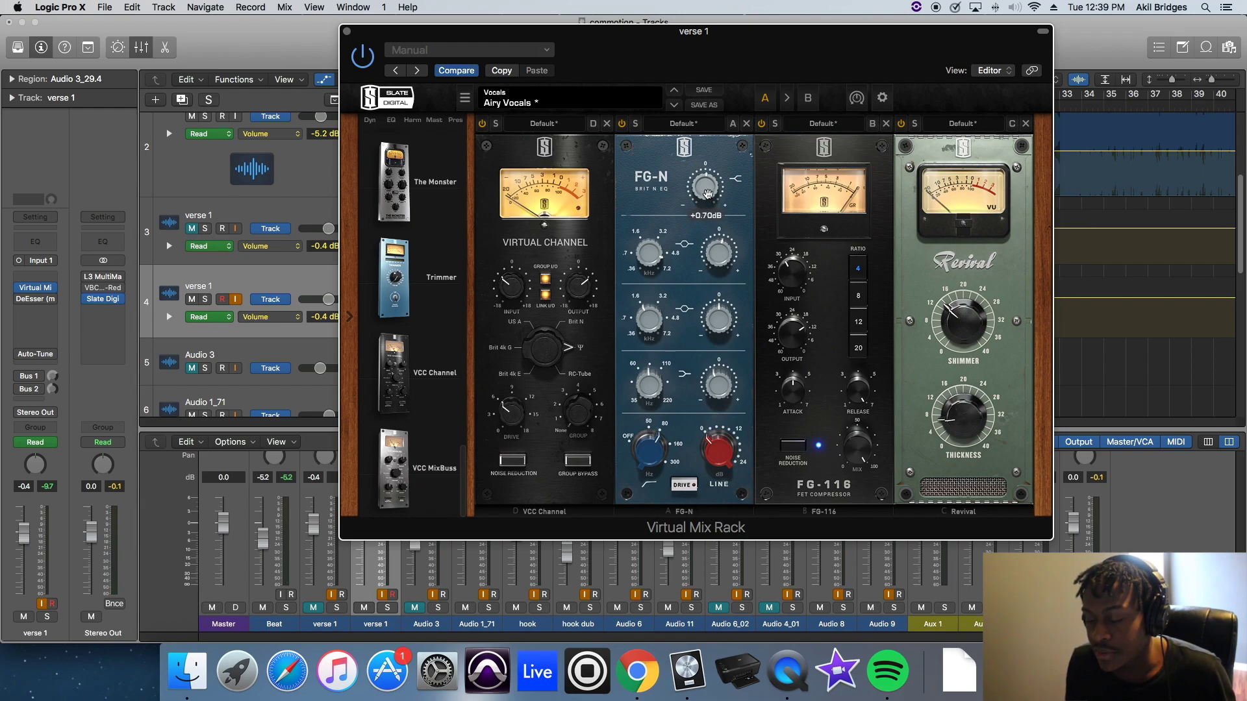
Nudge the FG-N's top high-frequency gain slightly upward and play the verse to hear it
left_click_drag(707, 193, 707, 190)
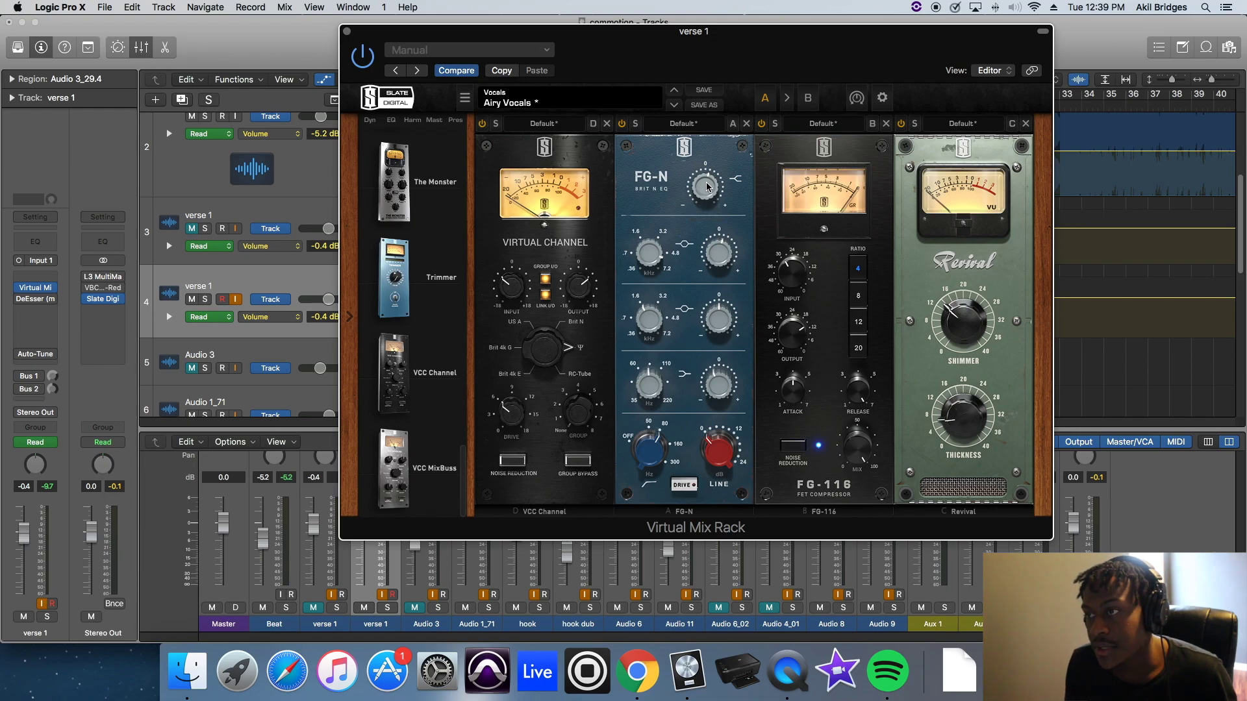
key("space")
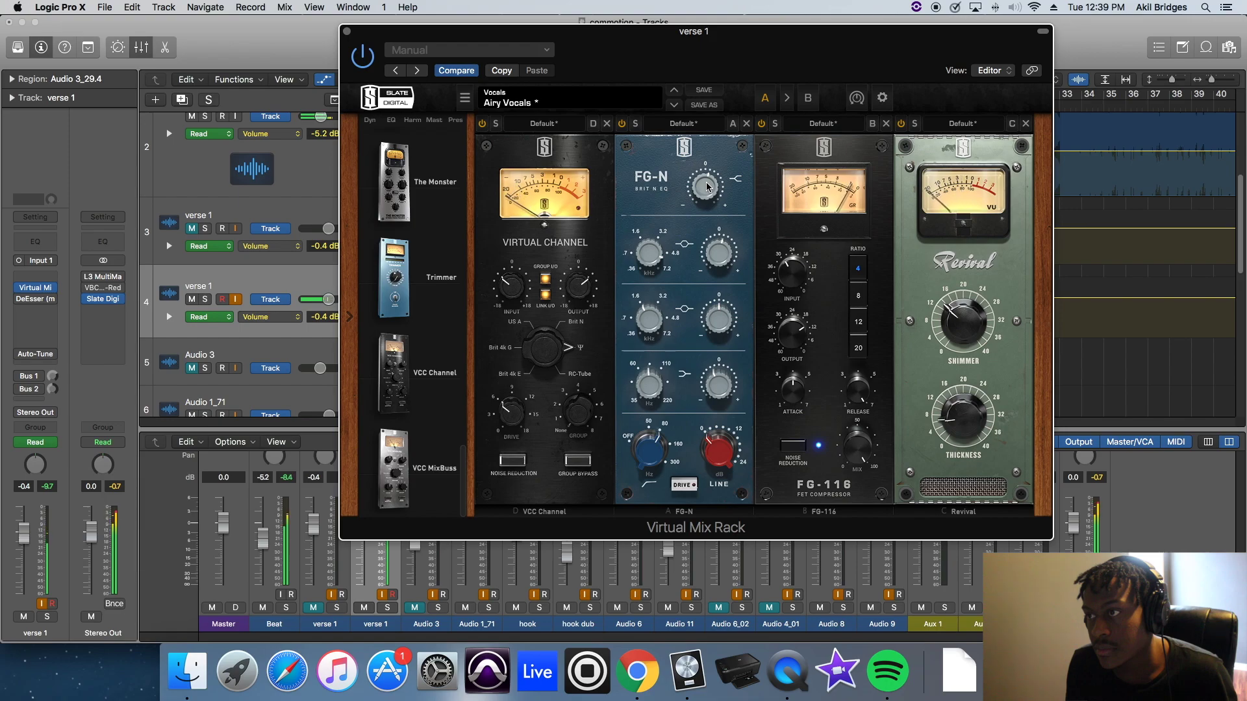
left_click_drag(727, 58, 627, 50)
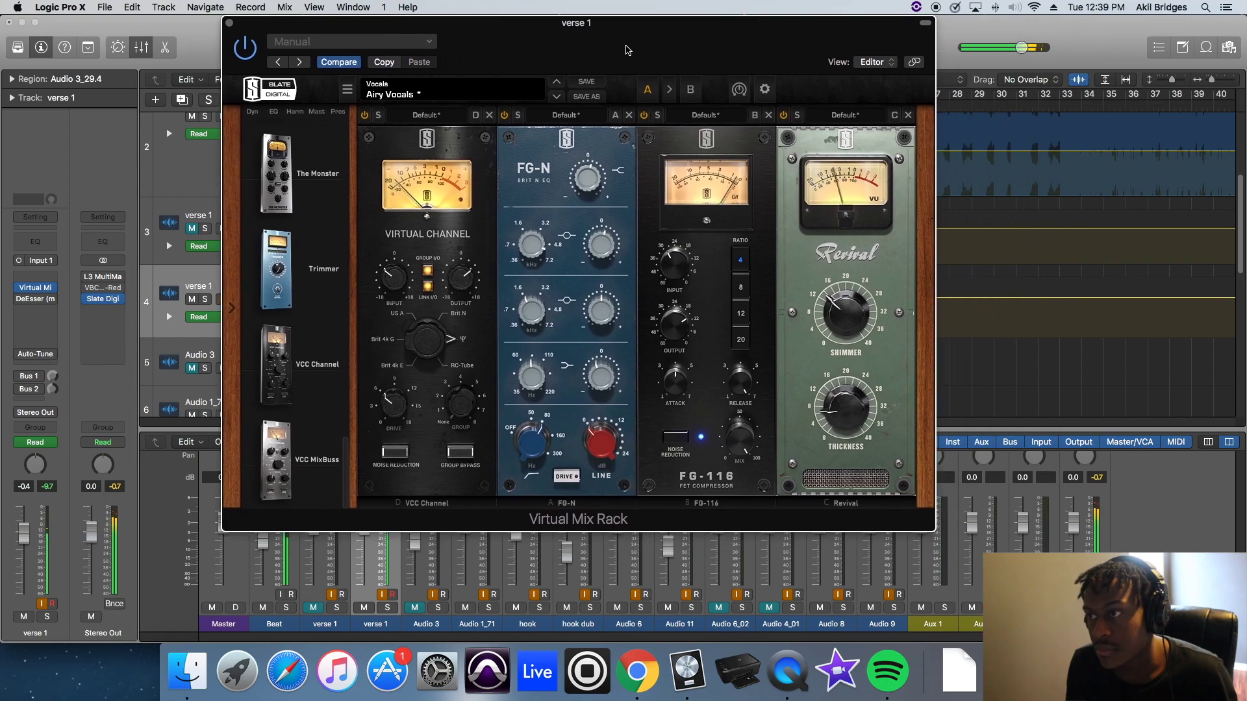
mouse_move(592, 310)
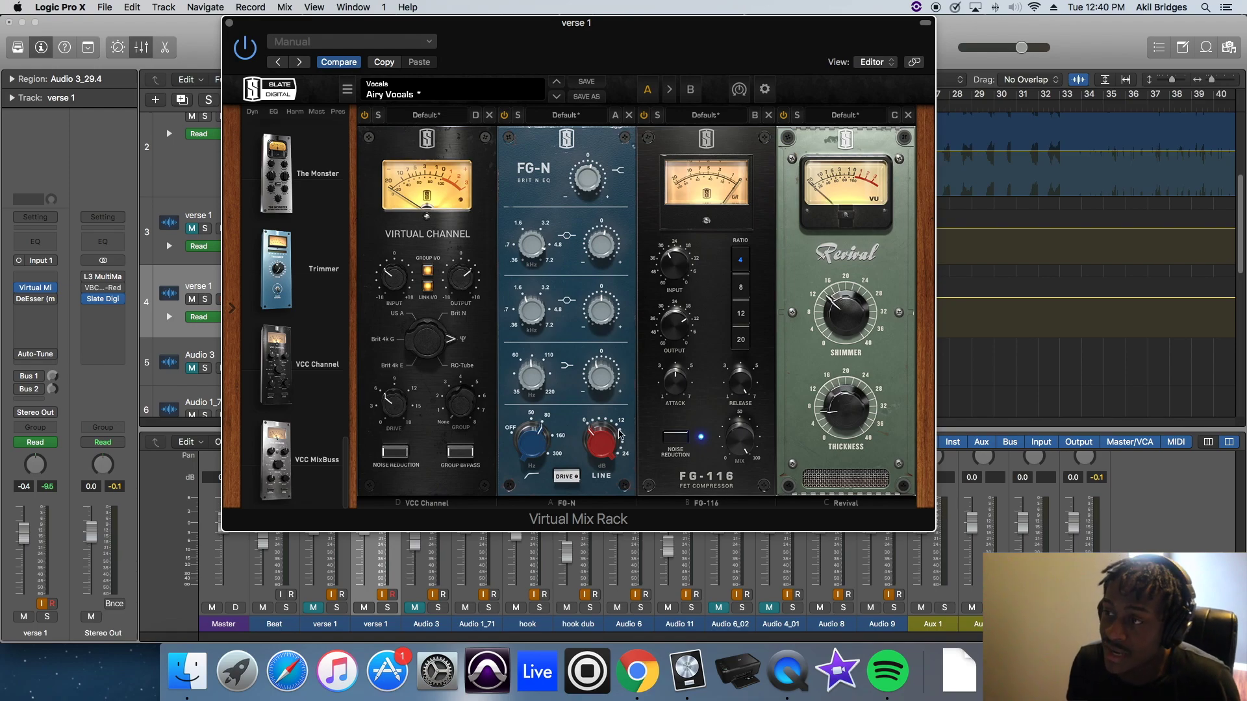
Find the CS-EQ among the EQ modules and insert it between the FG-116 and the Revival
scroll(329, 327, "down", 5)
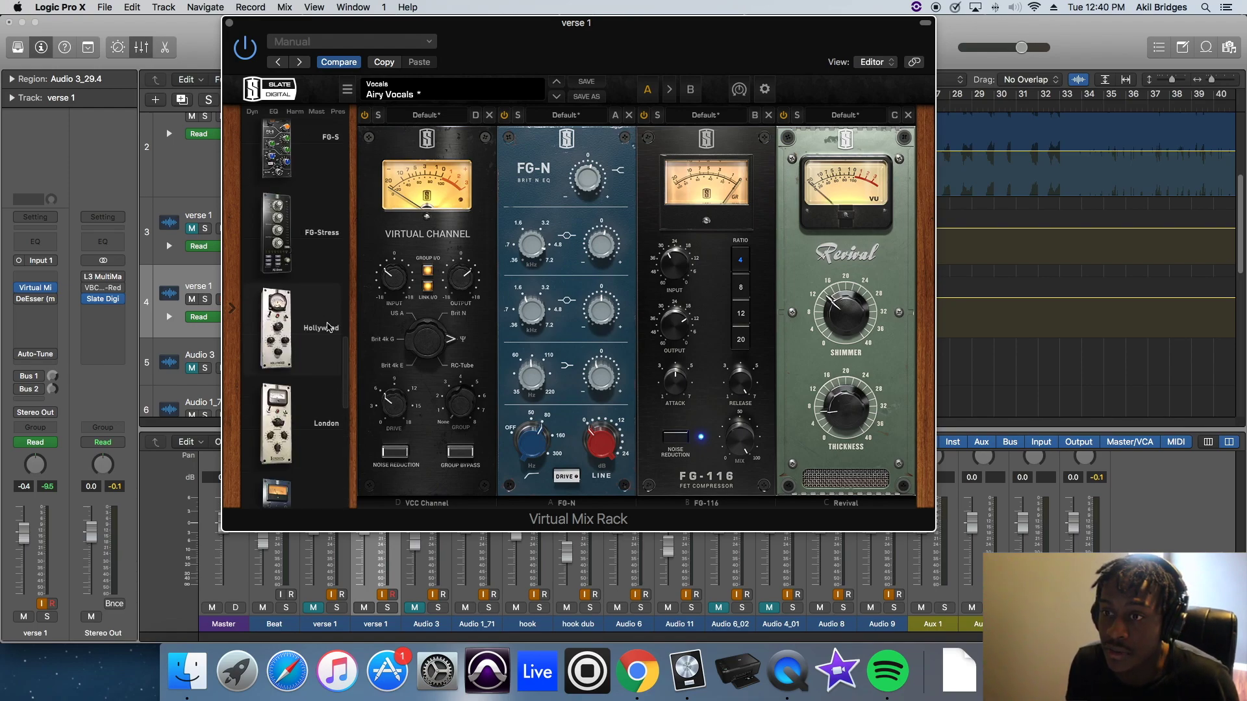
scroll(319, 250, "up", 3)
left_click(274, 112)
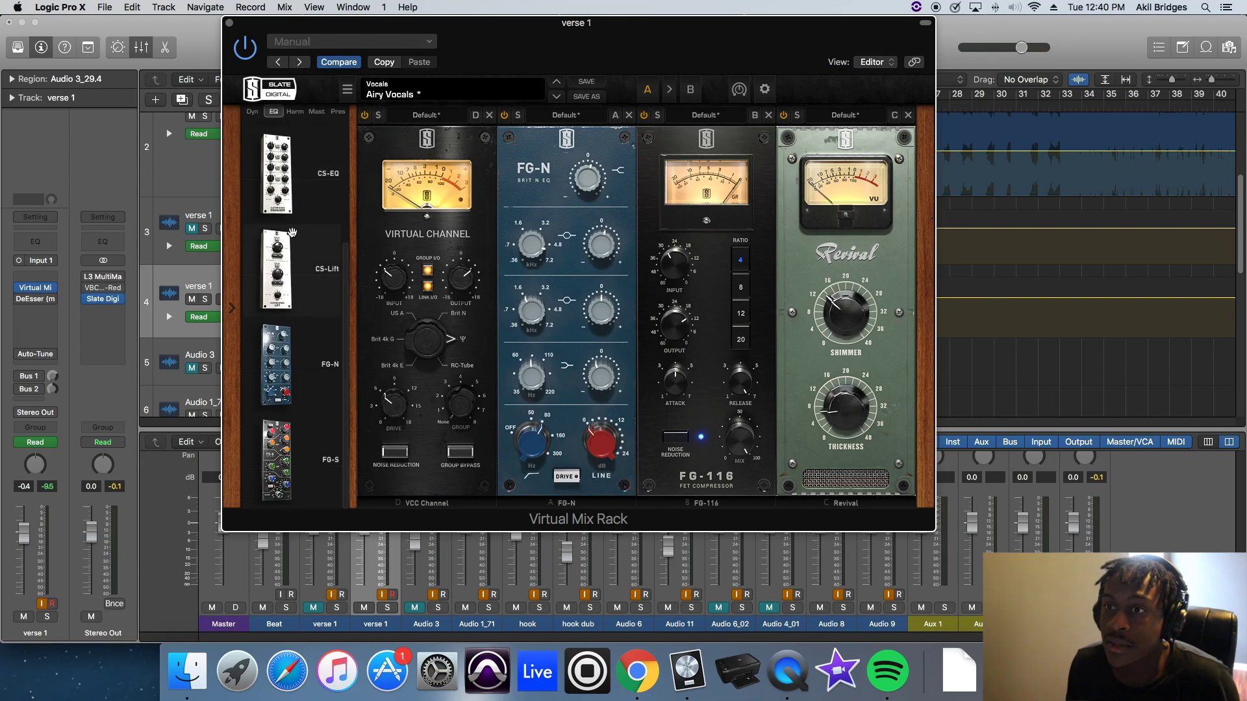
left_click_drag(291, 216, 845, 239)
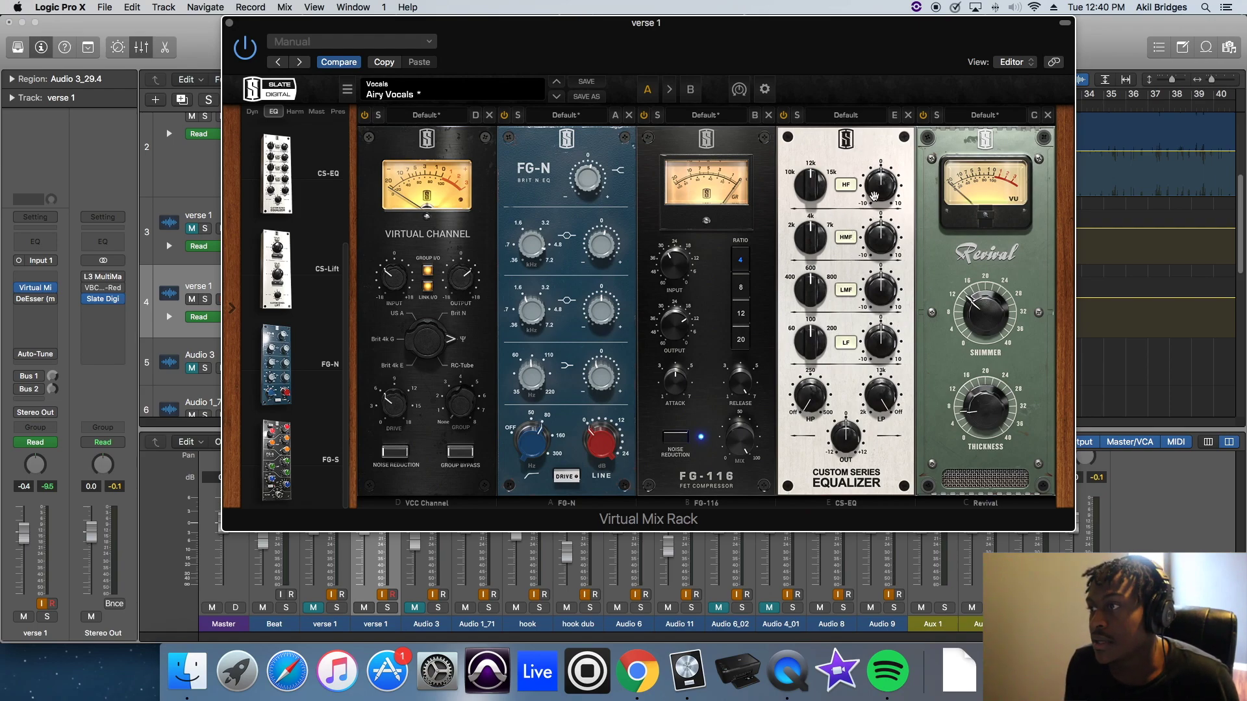
Boost the CS-EQ's HF band by about 1.2 dB and set its HMF frequency to 7 kHz while auditioning the verse
mouse_move(876, 190)
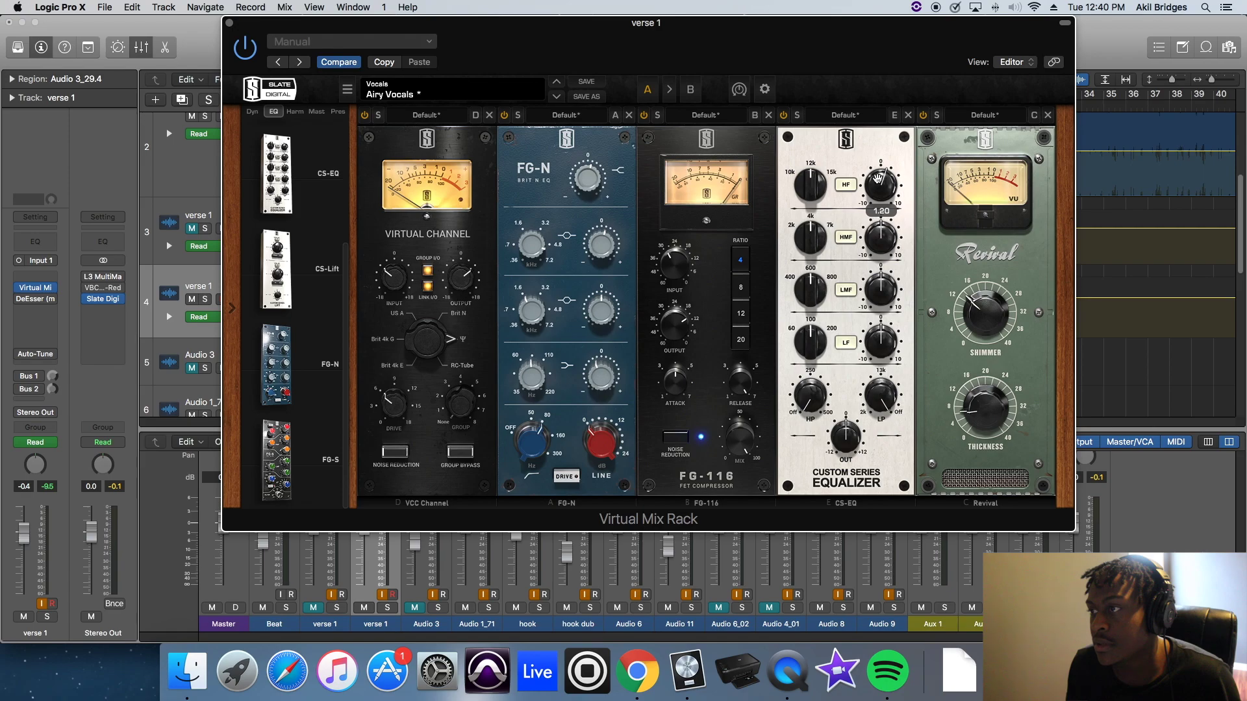
key("space")
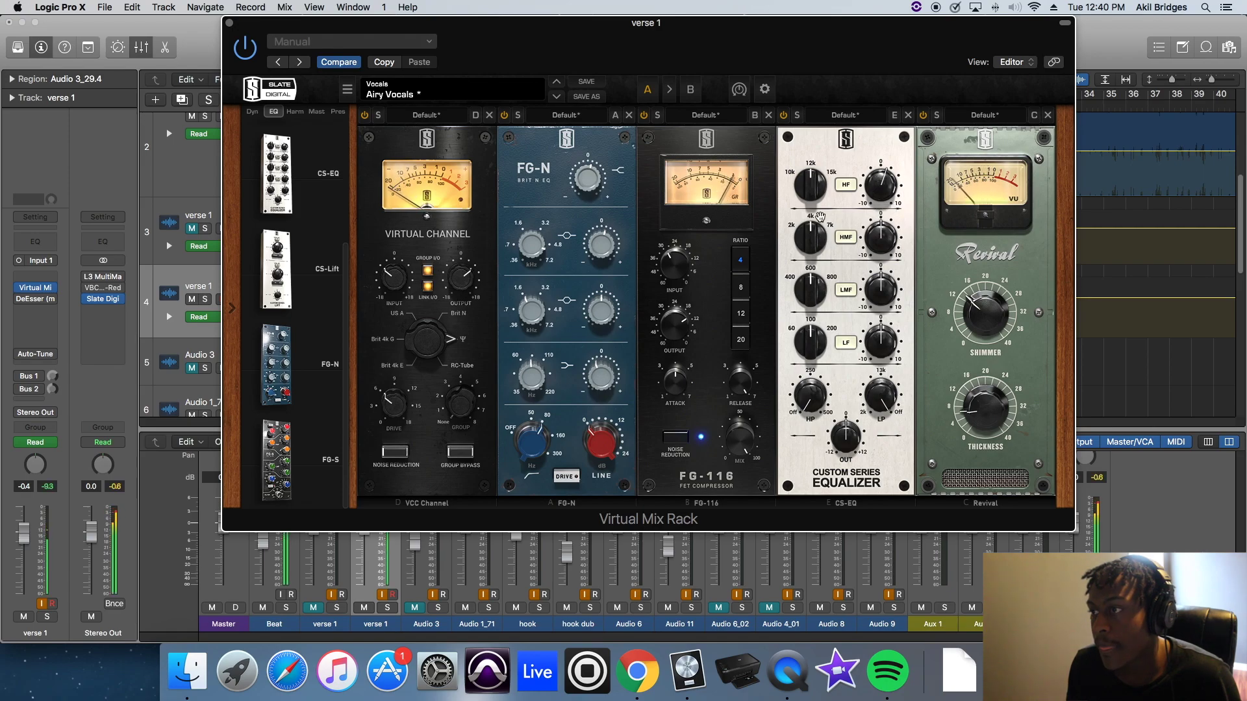
mouse_move(811, 173)
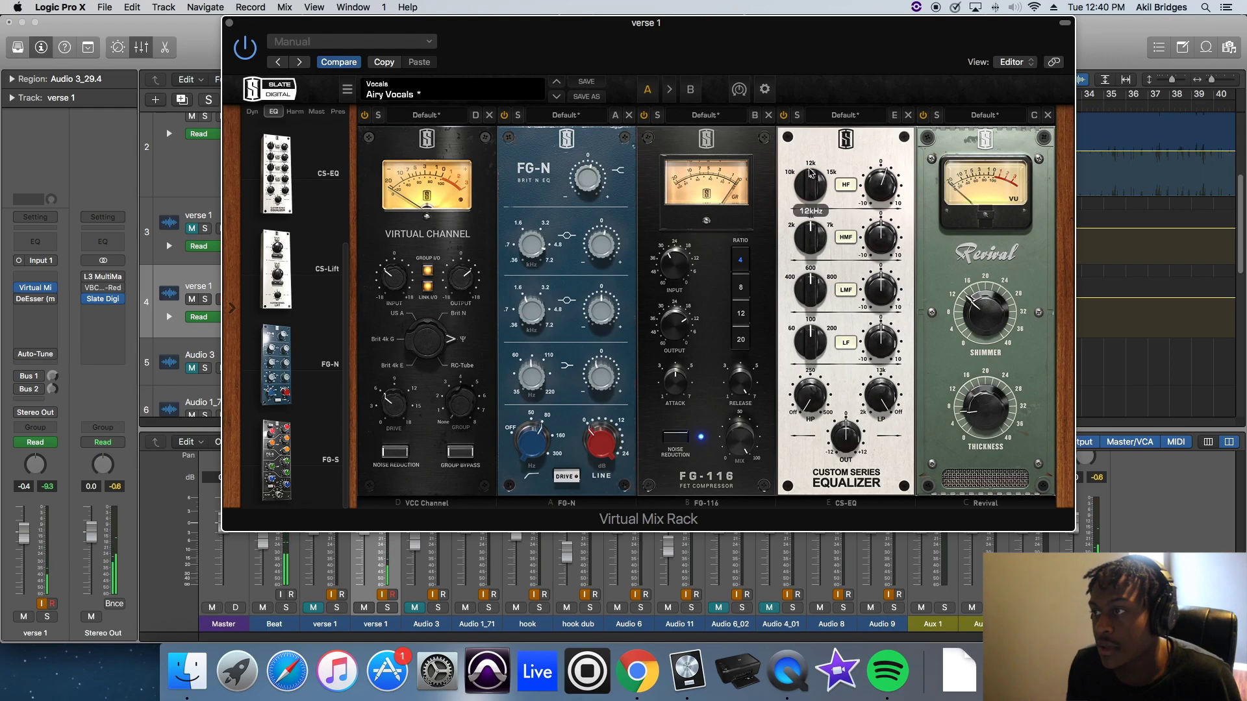
left_click(828, 226)
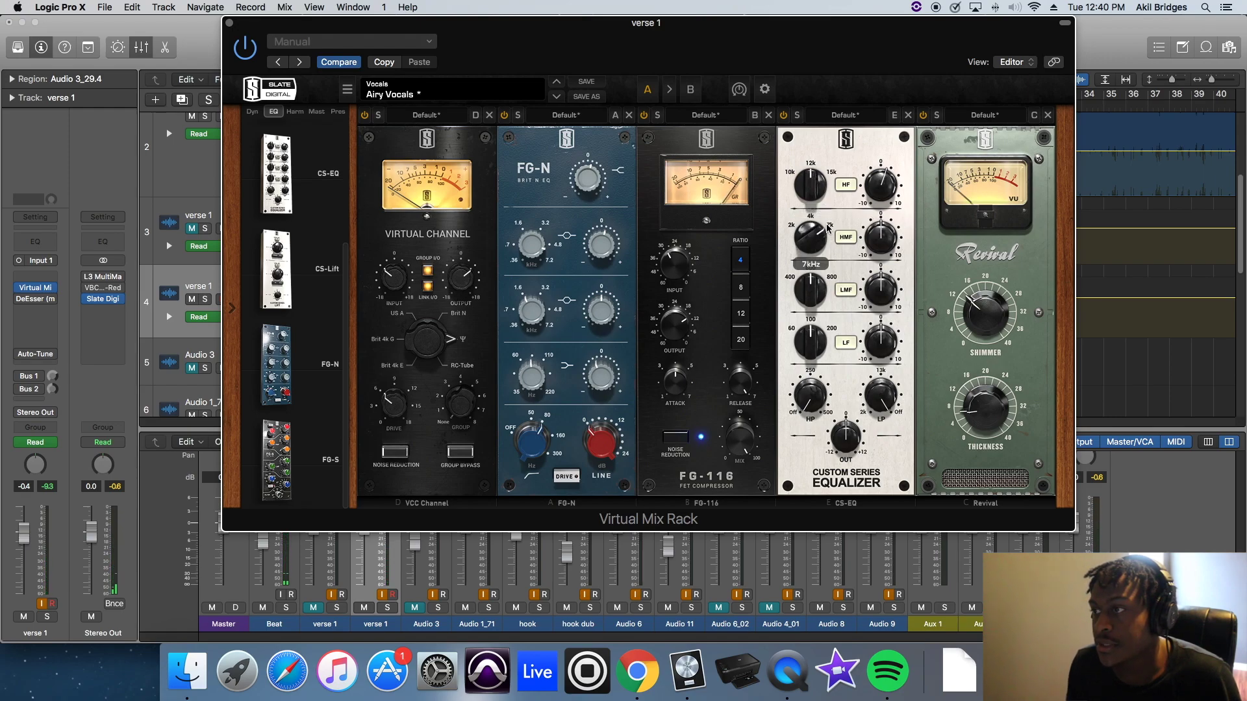
mouse_move(883, 235)
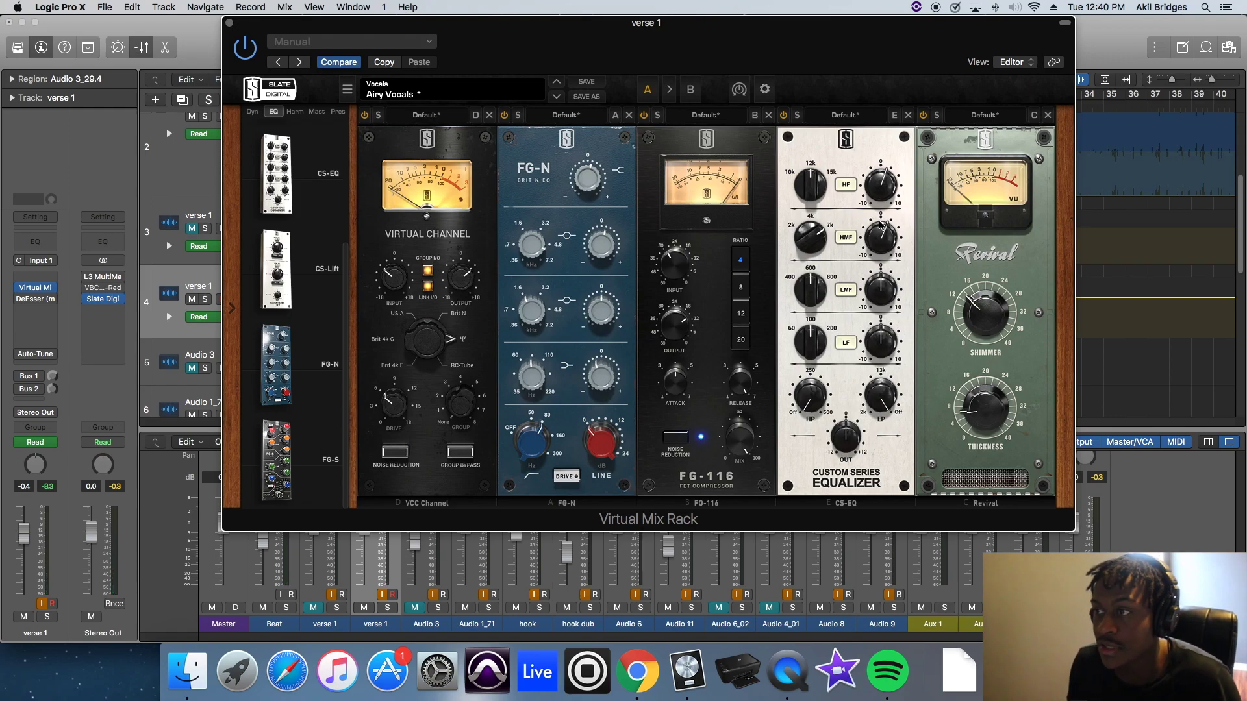
Set the CS-EQ's high-pass filter to about 81 Hz
left_click_drag(806, 407, 808, 403)
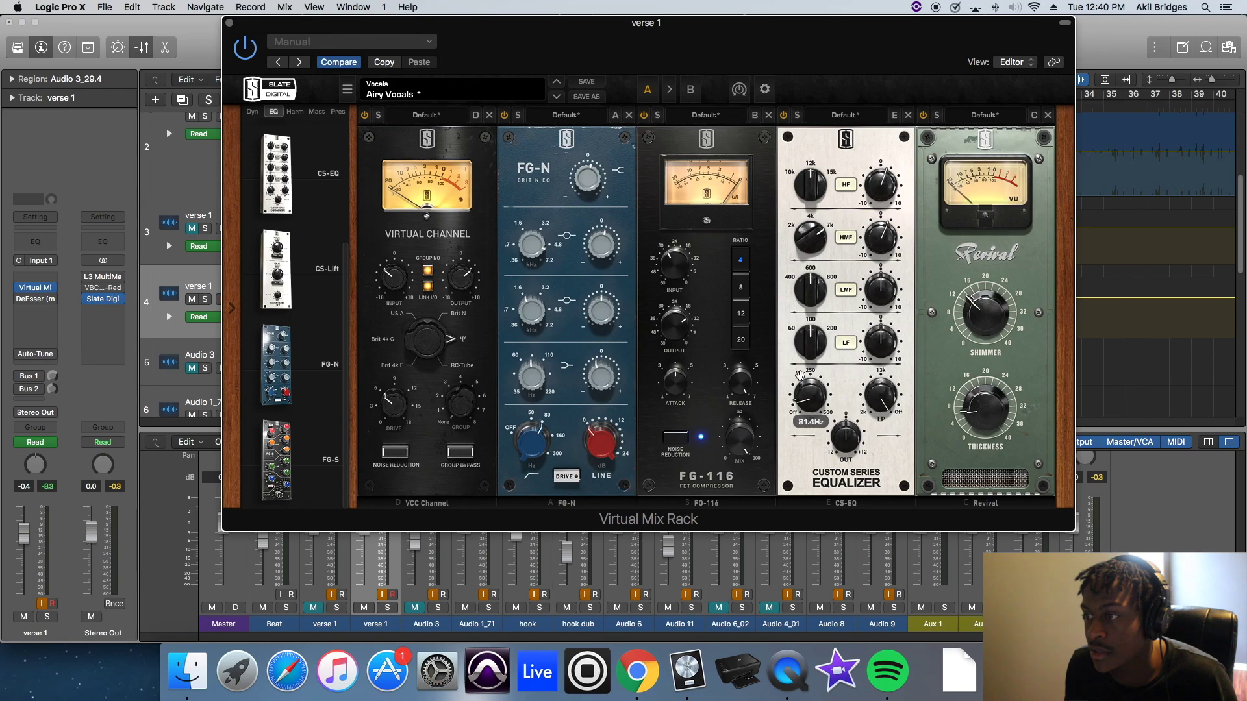
left_click_drag(800, 376, 802, 371)
left_click_drag(803, 374, 803, 374)
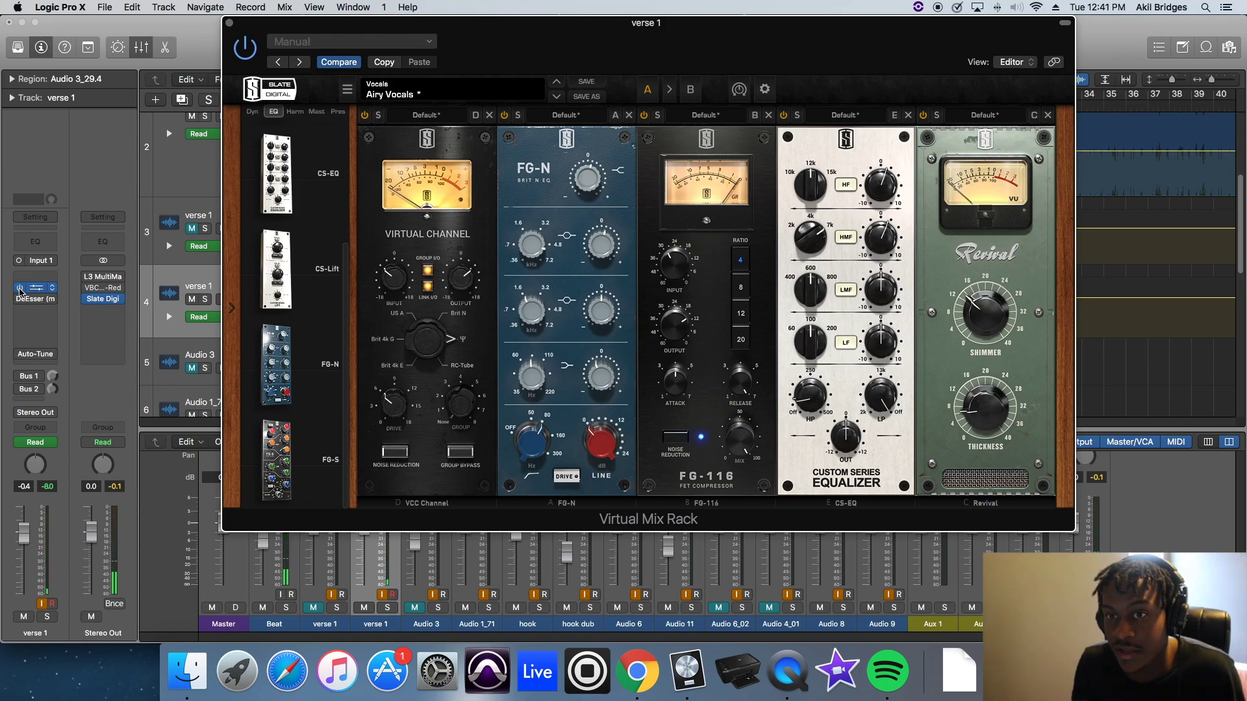
Play the verse from bar 5 with the Virtual Mix Rack bypassed and active to compare, and stop playback
left_click_drag(695, 50, 1084, 44)
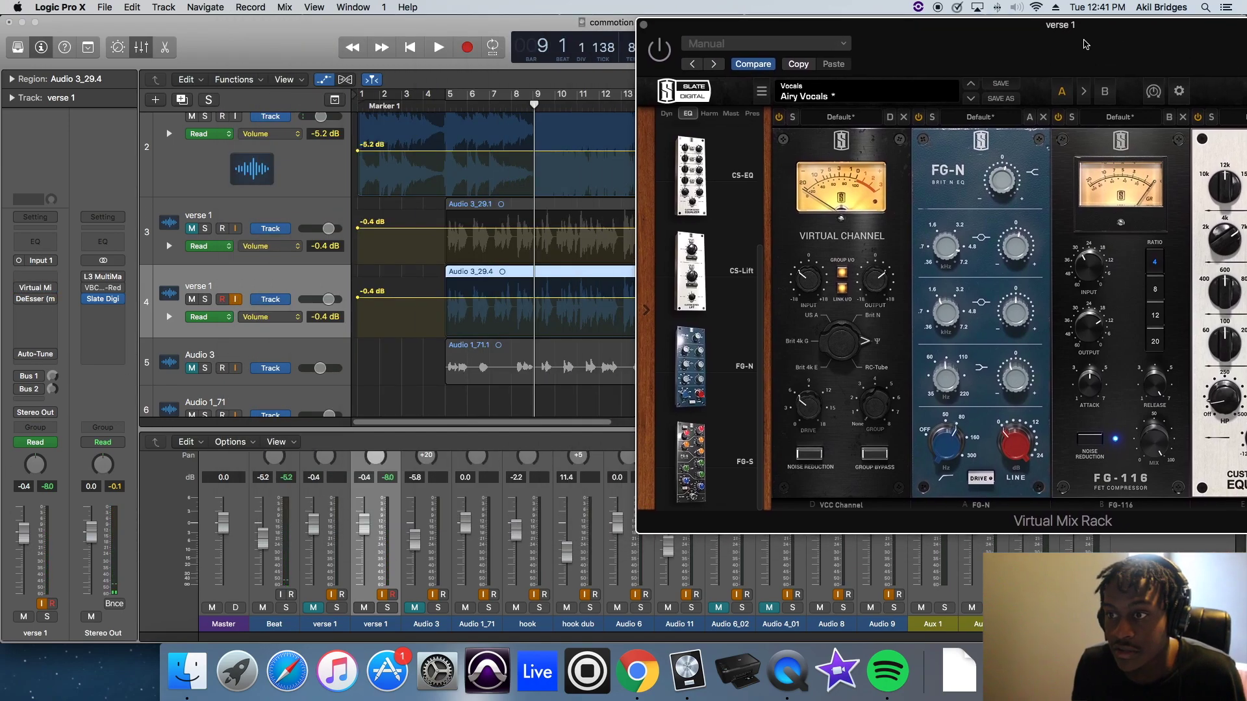
left_click(446, 110)
key("space")
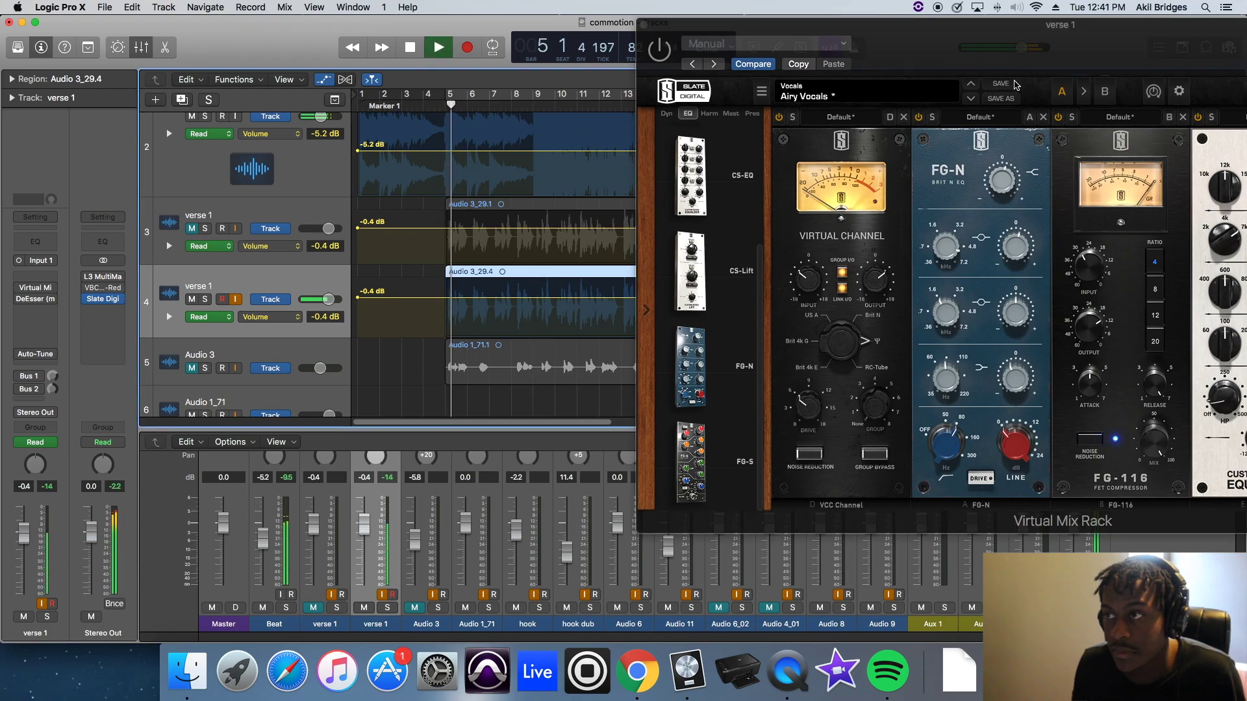
left_click_drag(989, 28, 978, 31)
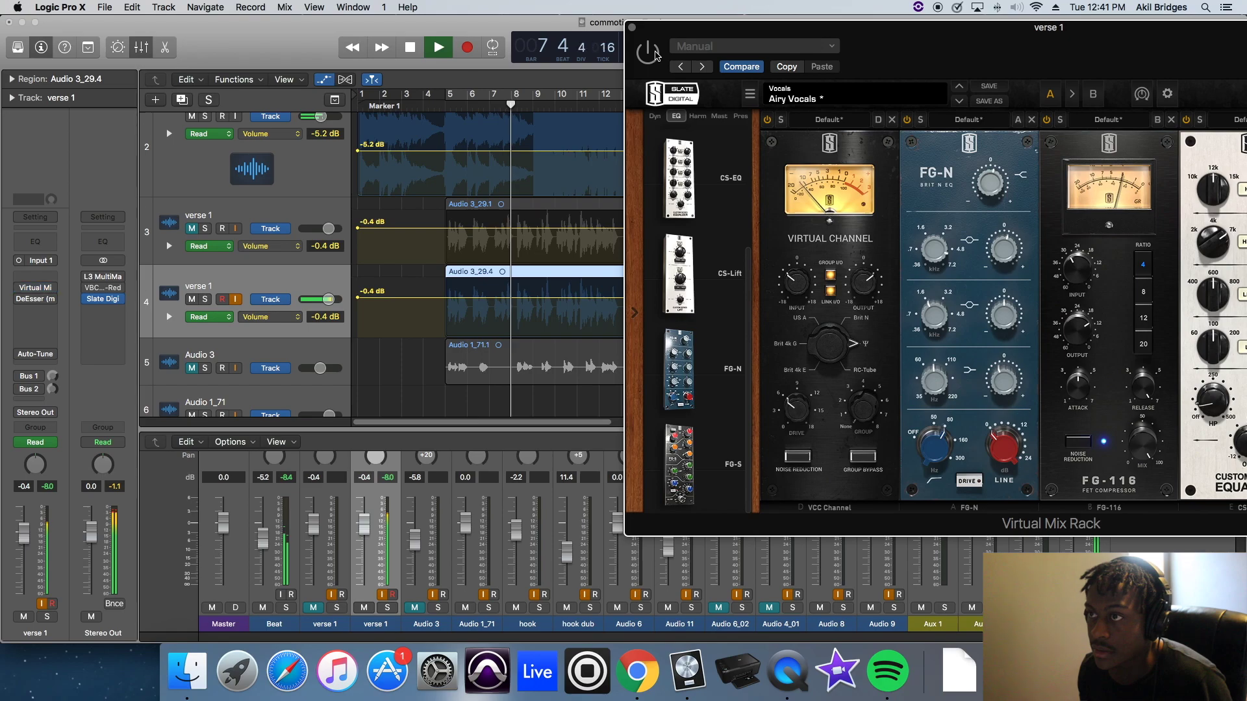
key("space")
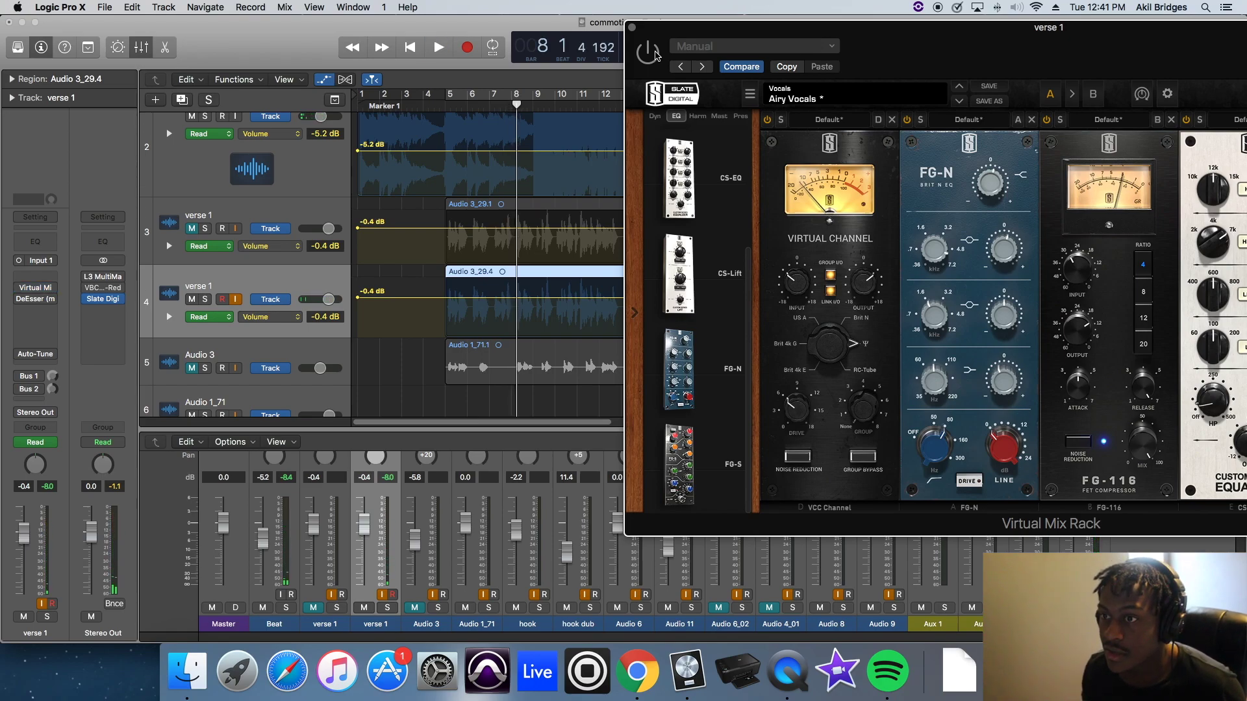
key("space")
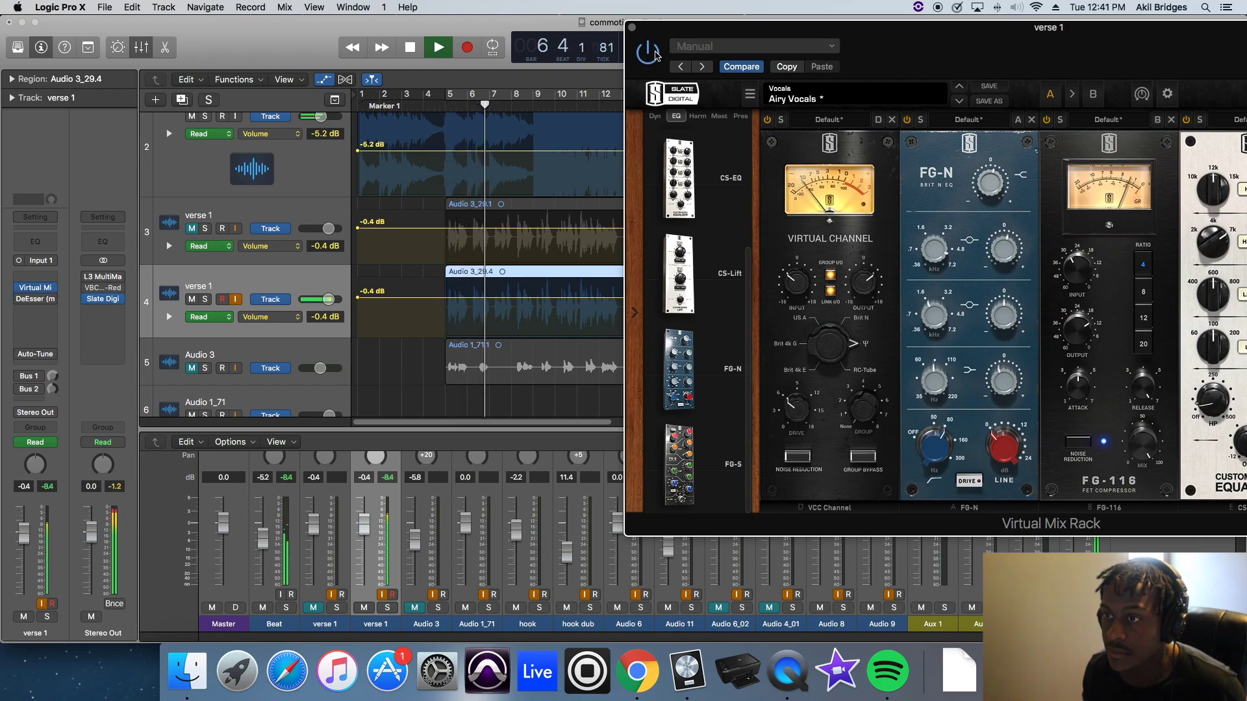
key("space")
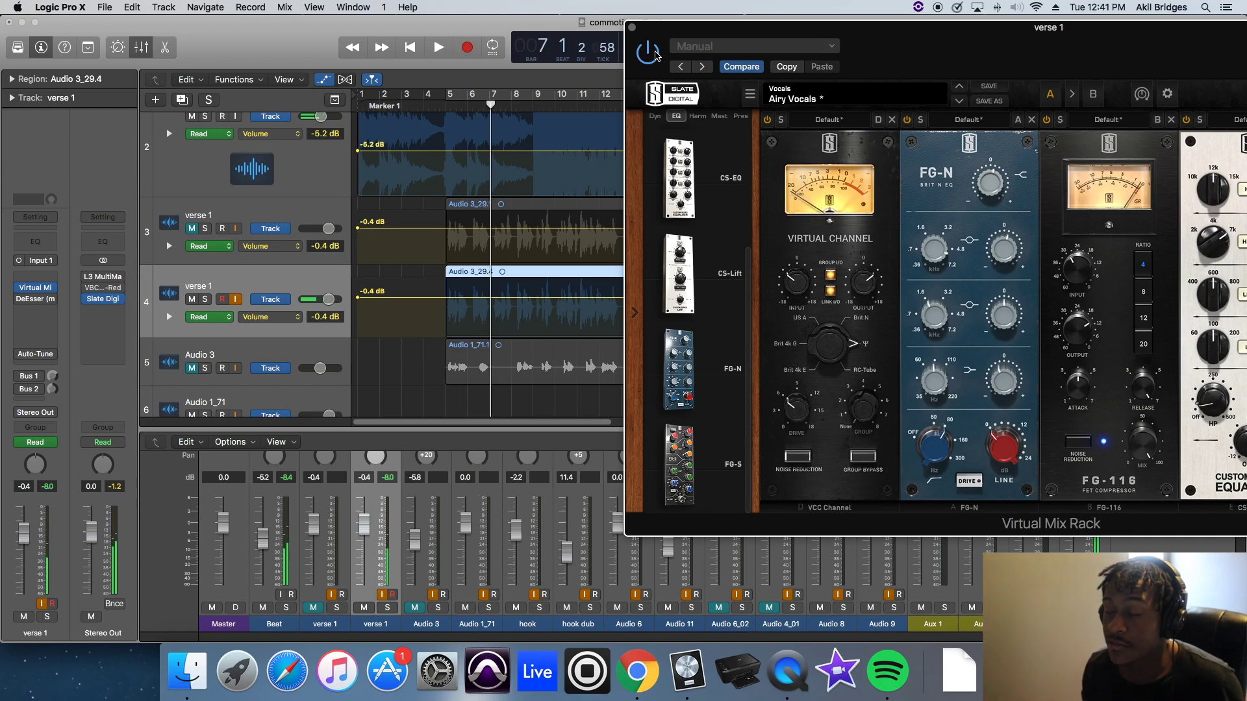
Raise the CS-EQ's LF frequency toward 200 Hz and adjust the LF gain while the verse plays
left_click_drag(1075, 37, 633, 33)
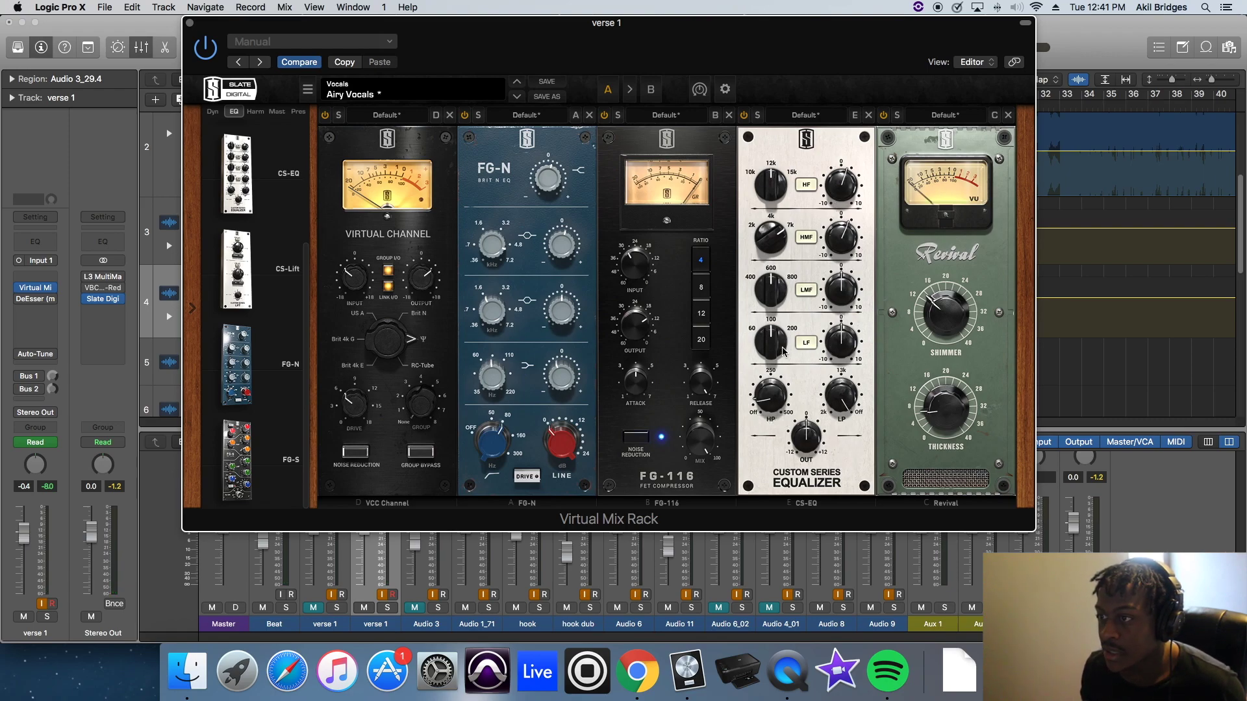
left_click_drag(771, 341, 791, 278)
left_click_drag(844, 343, 840, 334)
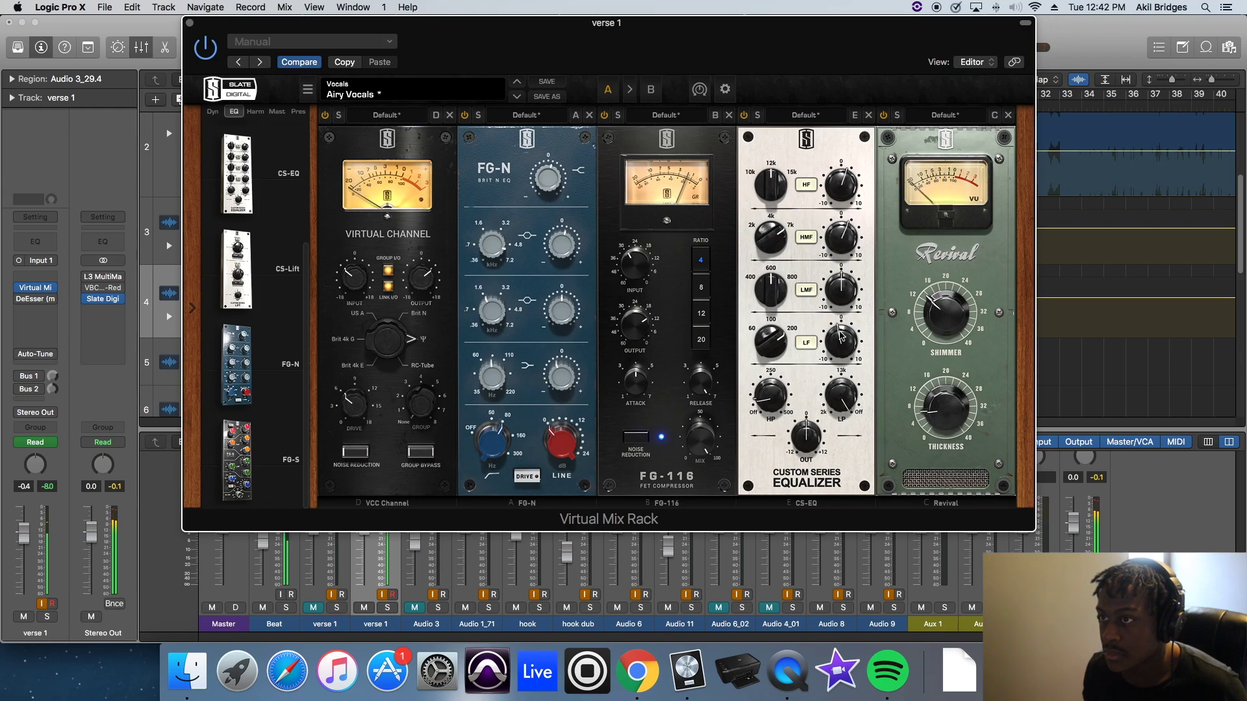
left_click(840, 335)
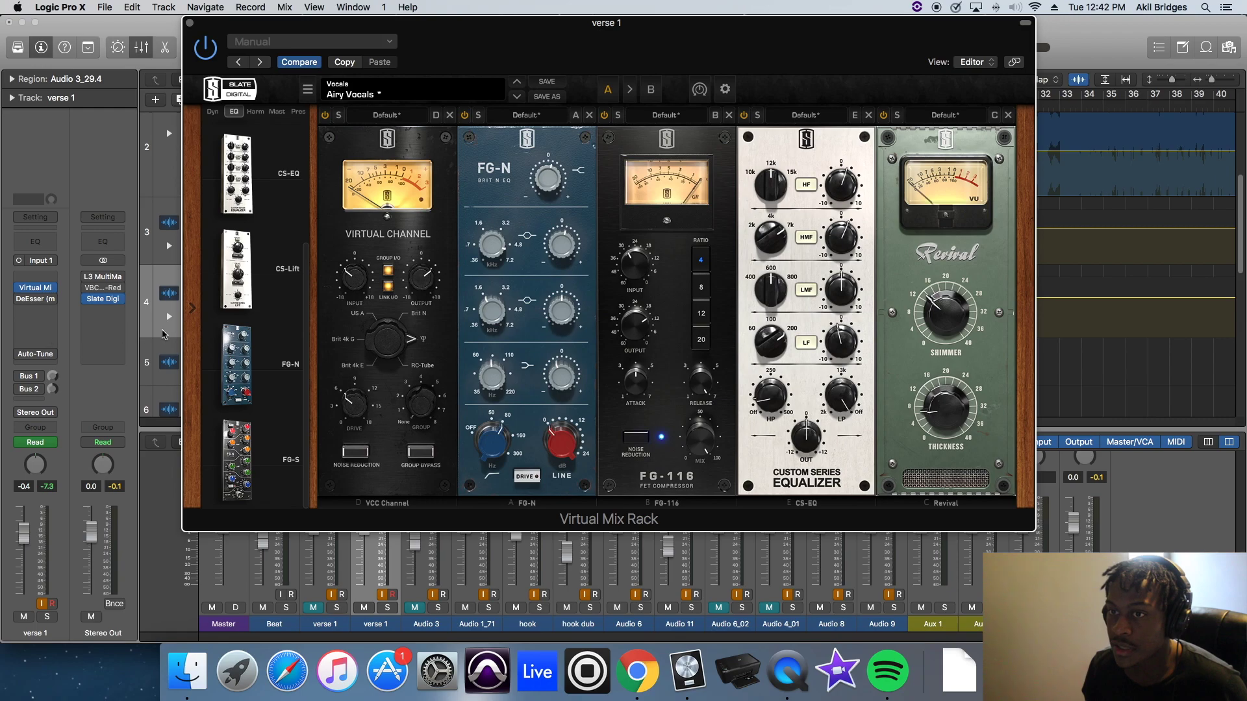
Add a CS-Lift module after the Revival and raise its High Lift amount with the Present mode
mouse_move(240, 329)
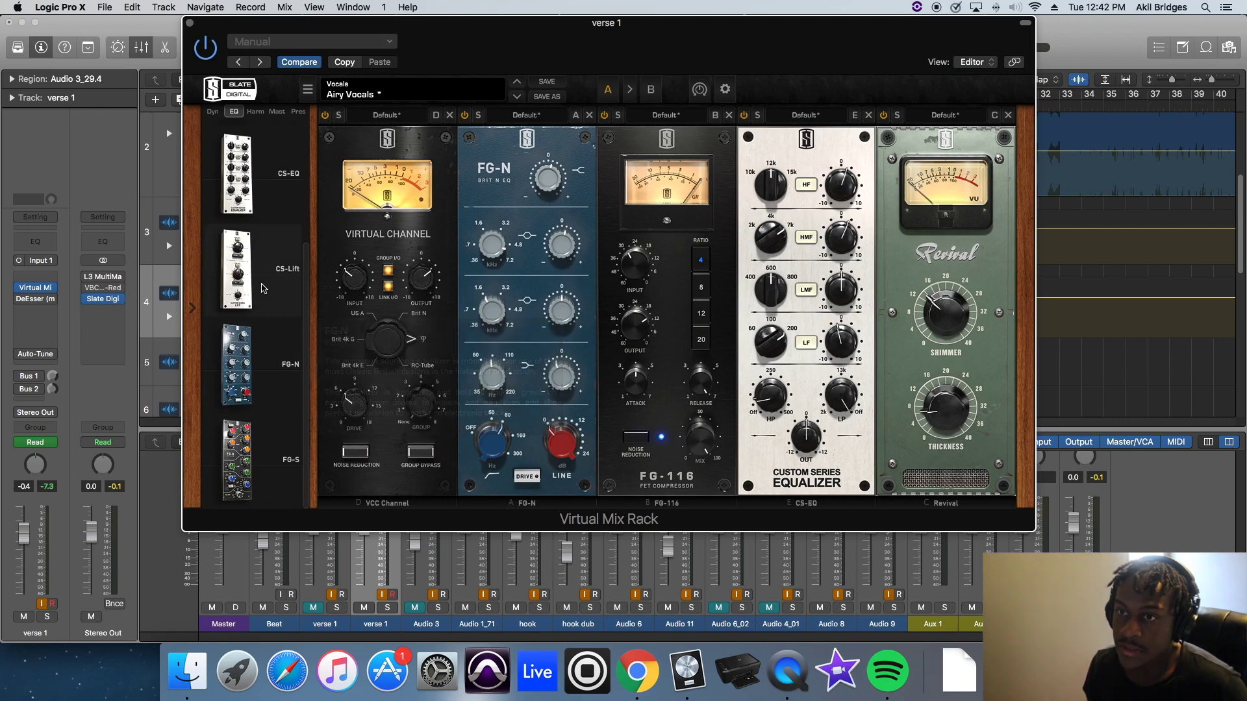
left_click_drag(237, 268, 962, 312)
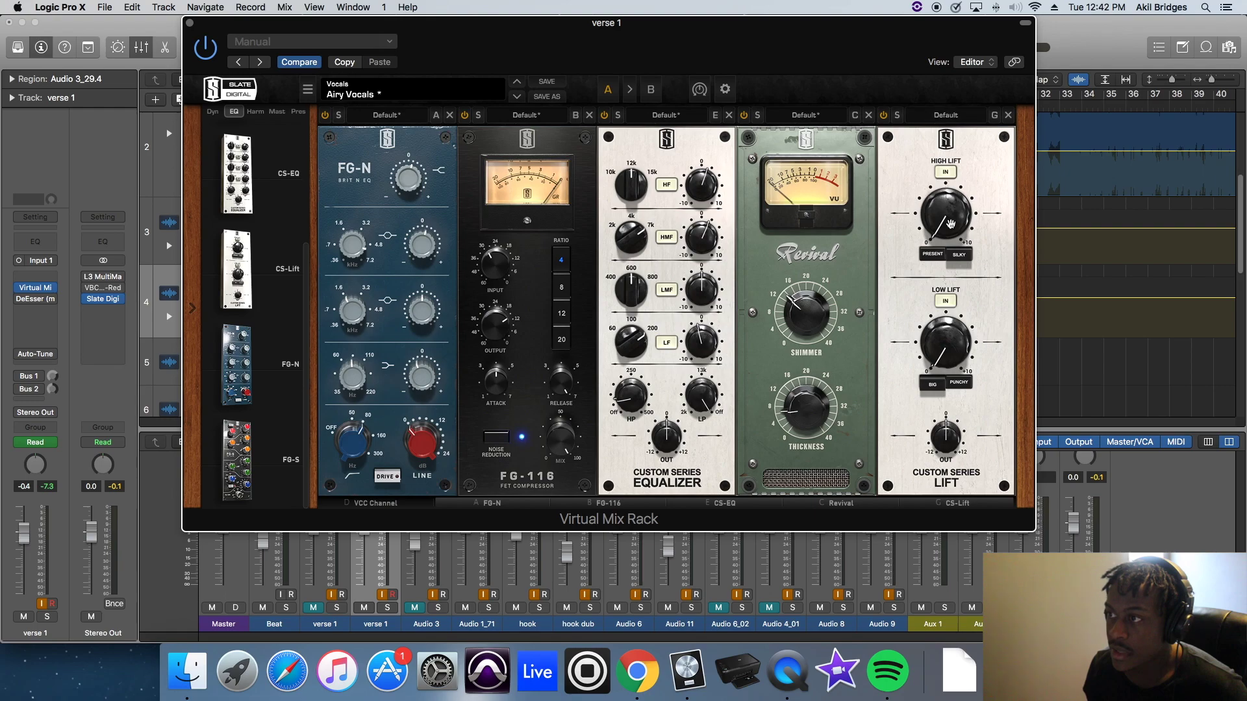
mouse_move(952, 228)
left_mouse_down()
mouse_move(939, 203)
mouse_move(940, 216)
left_mouse_up()
left_click(934, 254)
Raise the CS-Lift's Low Lift amount slightly and fine-tune it while auditioning the verse
left_click_drag(951, 359, 937, 333)
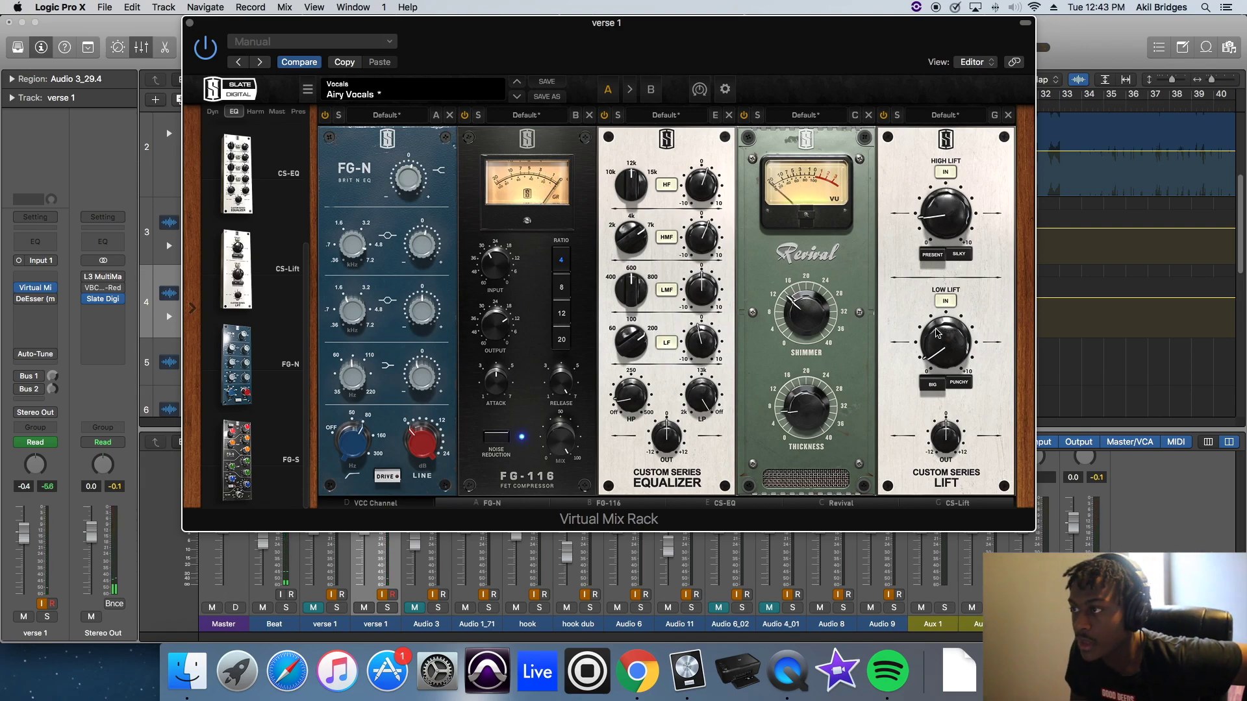
mouse_move(939, 226)
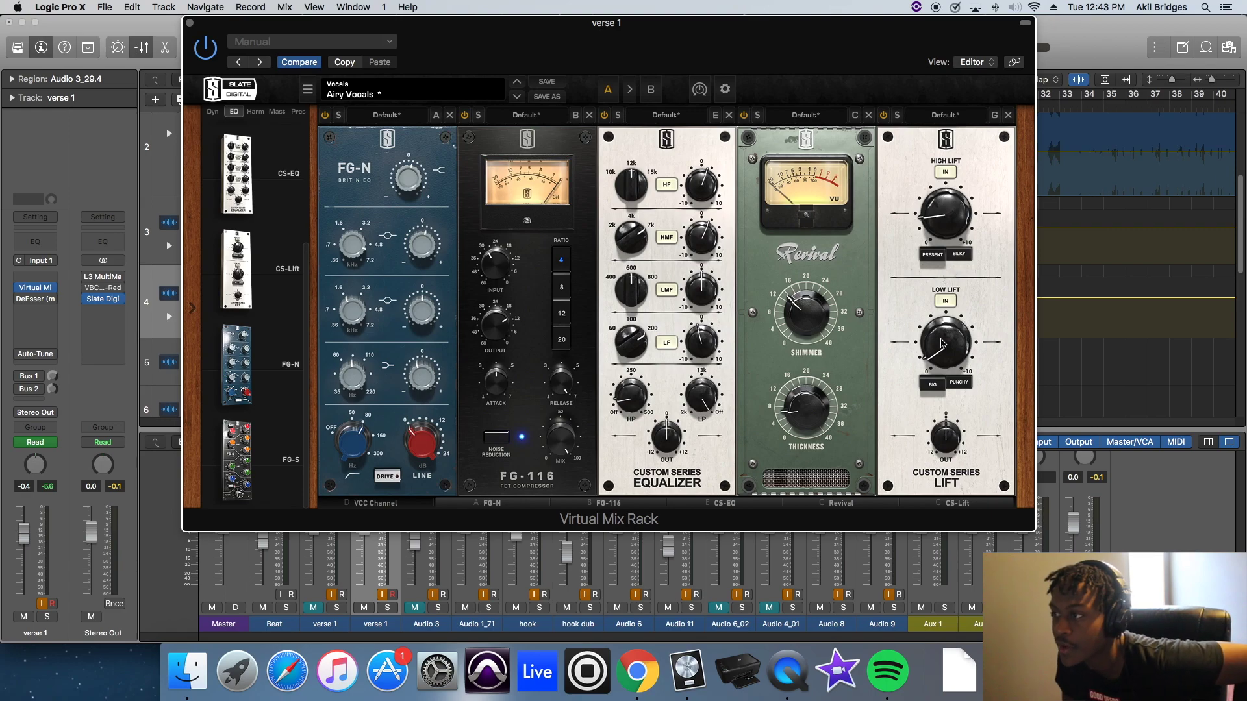
mouse_move(943, 344)
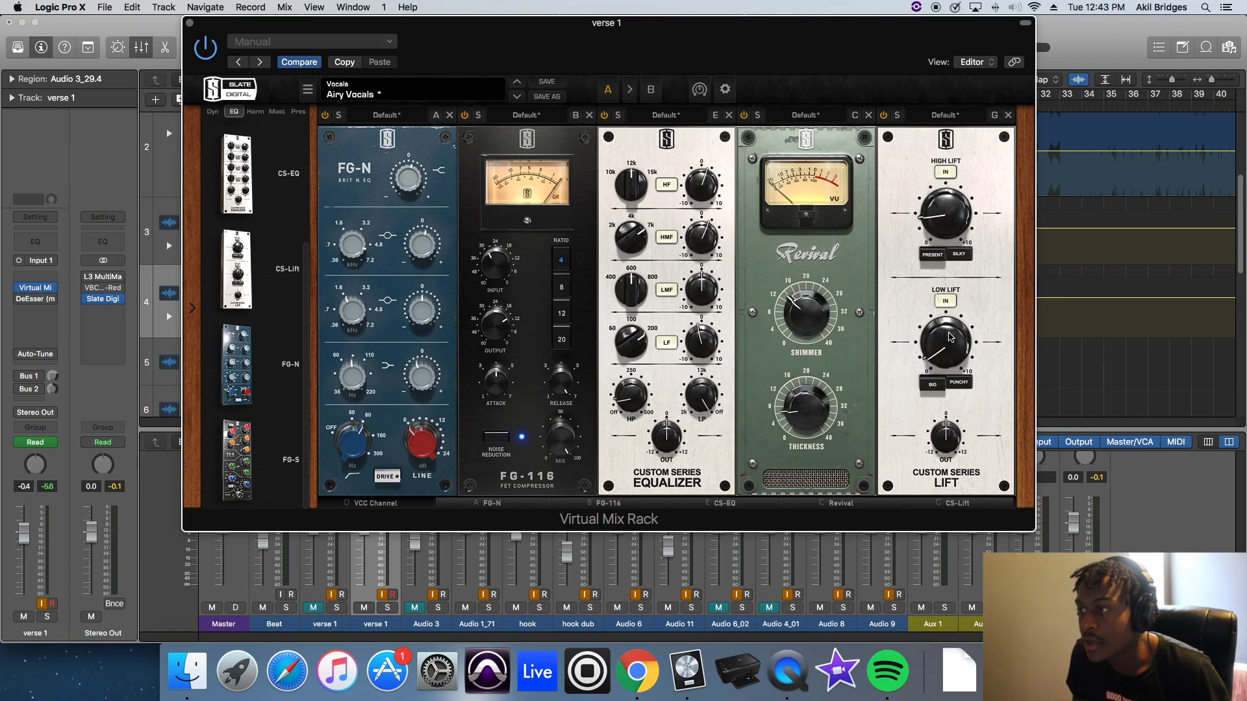
left_click_drag(949, 337, 944, 345)
key("space")
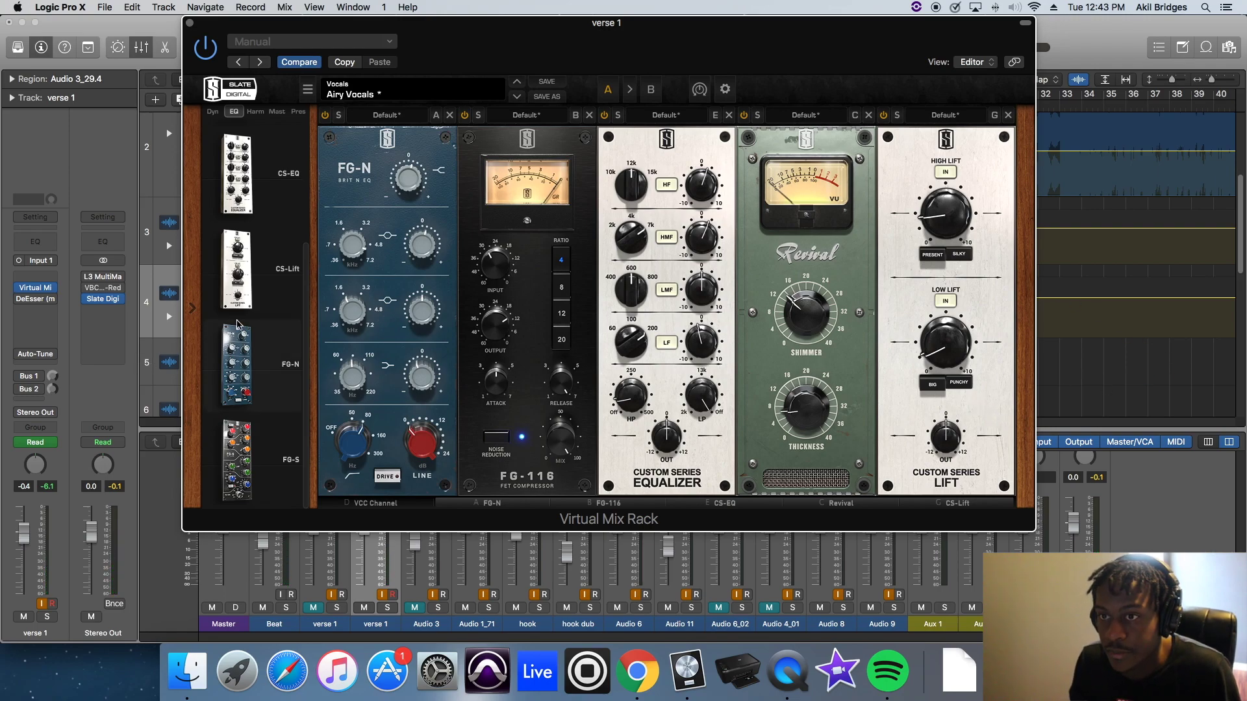
Find the FG-401 among the dynamics modules and insert it between the CS-EQ and the Revival
scroll(257, 364, "up", 3)
scroll(259, 375, "down", 3)
scroll(259, 375, "up", 3)
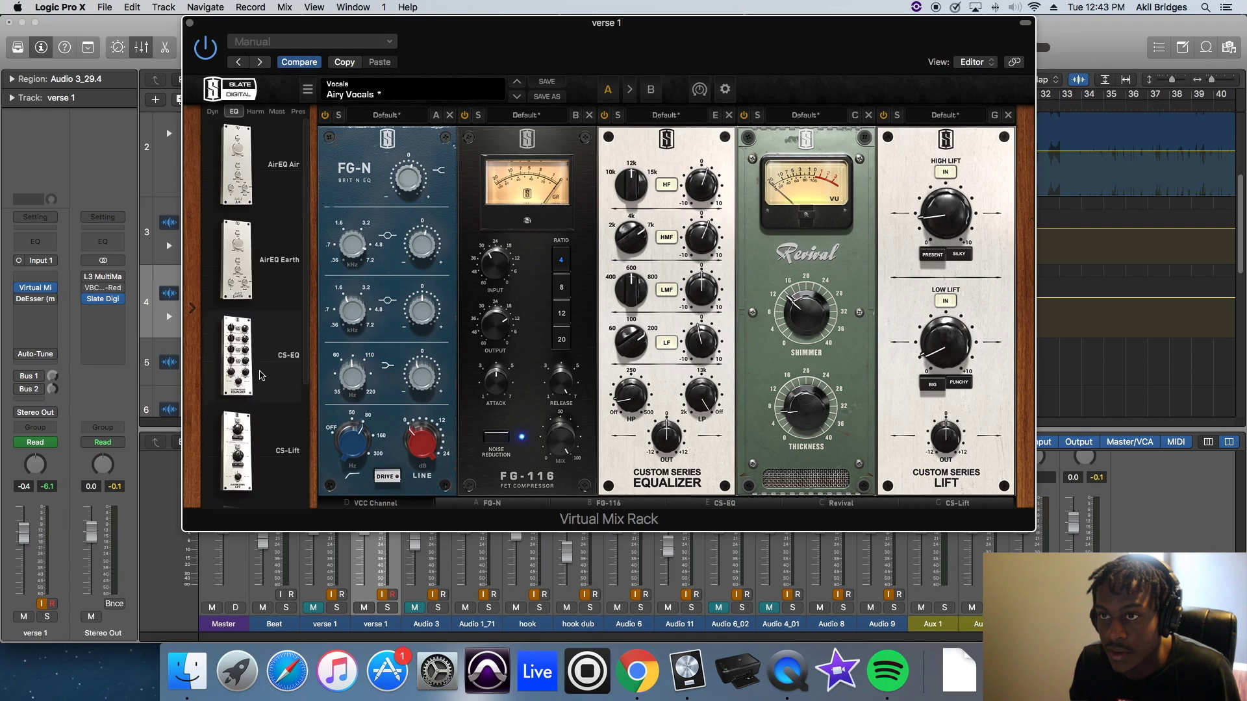
left_click(212, 111)
left_click_drag(244, 435, 810, 447)
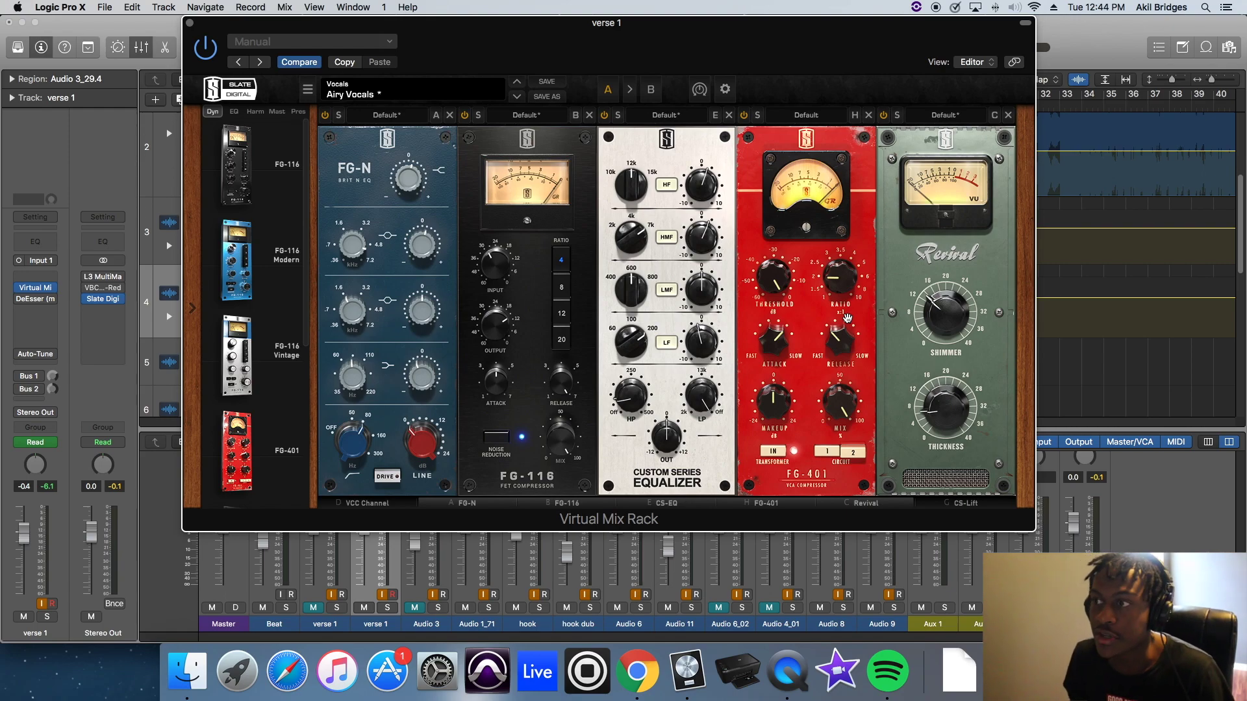
Adjust the FG-401's threshold and play the verse to check the compression
mouse_move(773, 285)
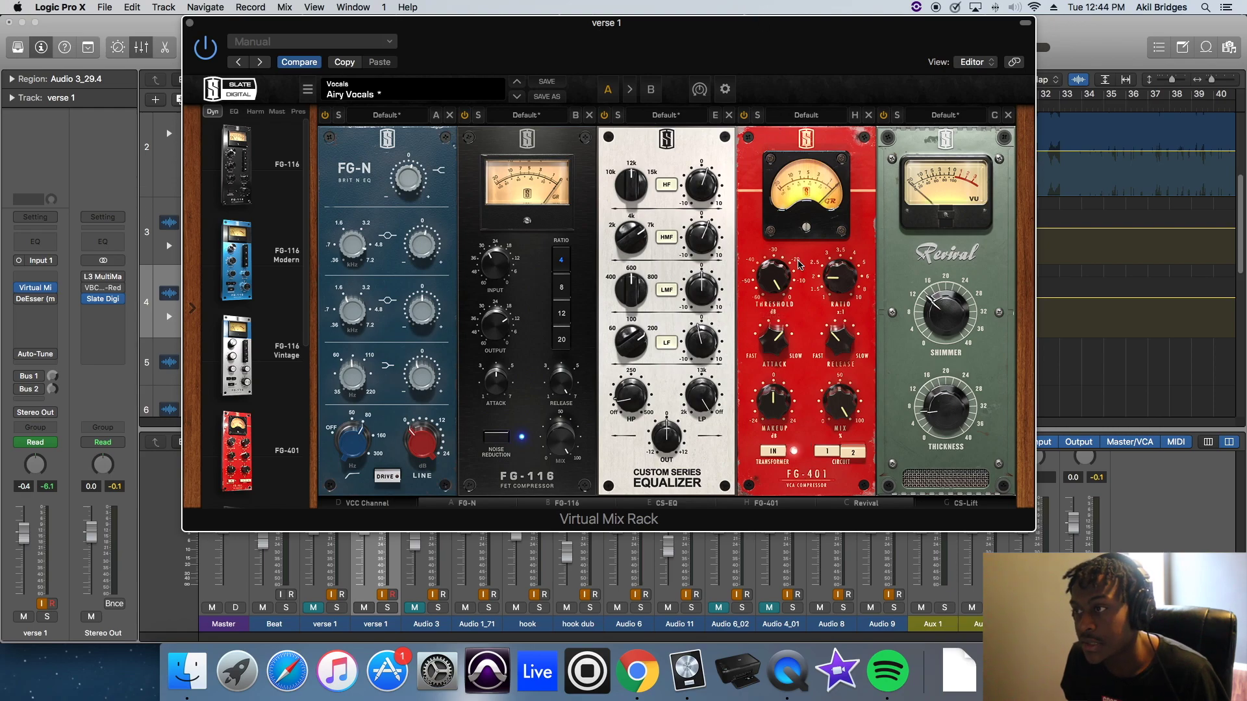
left_click_drag(776, 289, 777, 339)
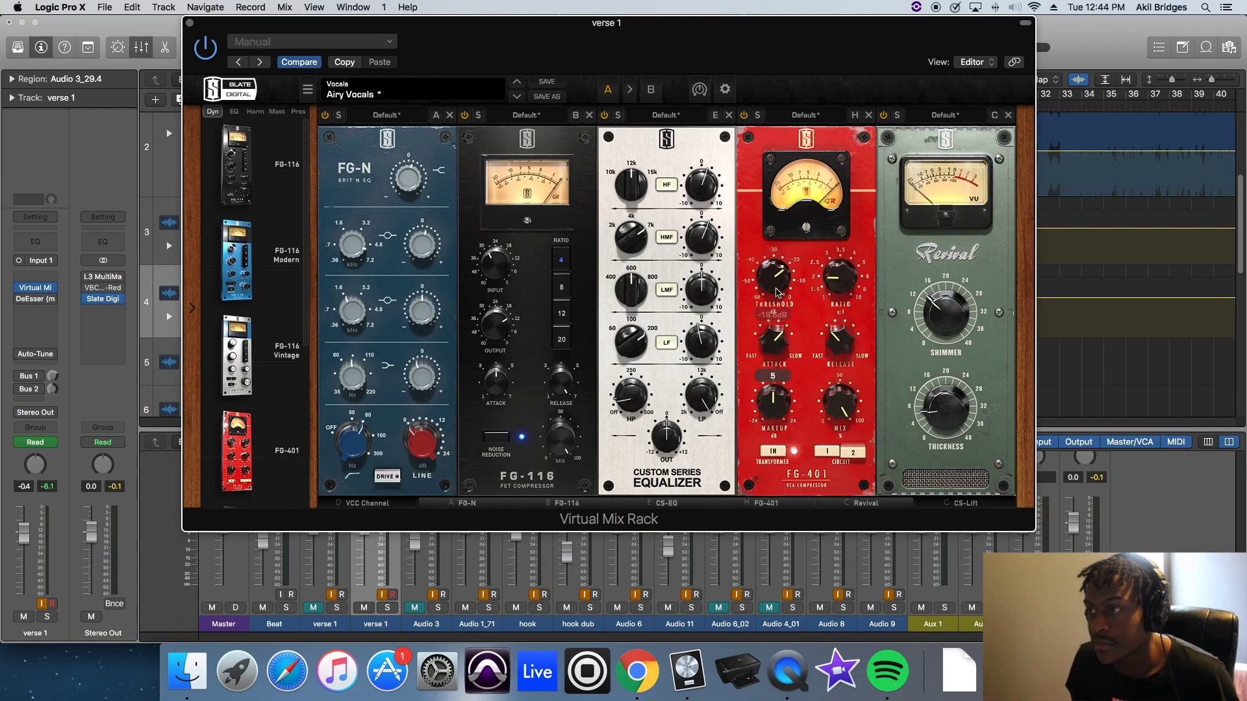
key("space")
mouse_move(778, 288)
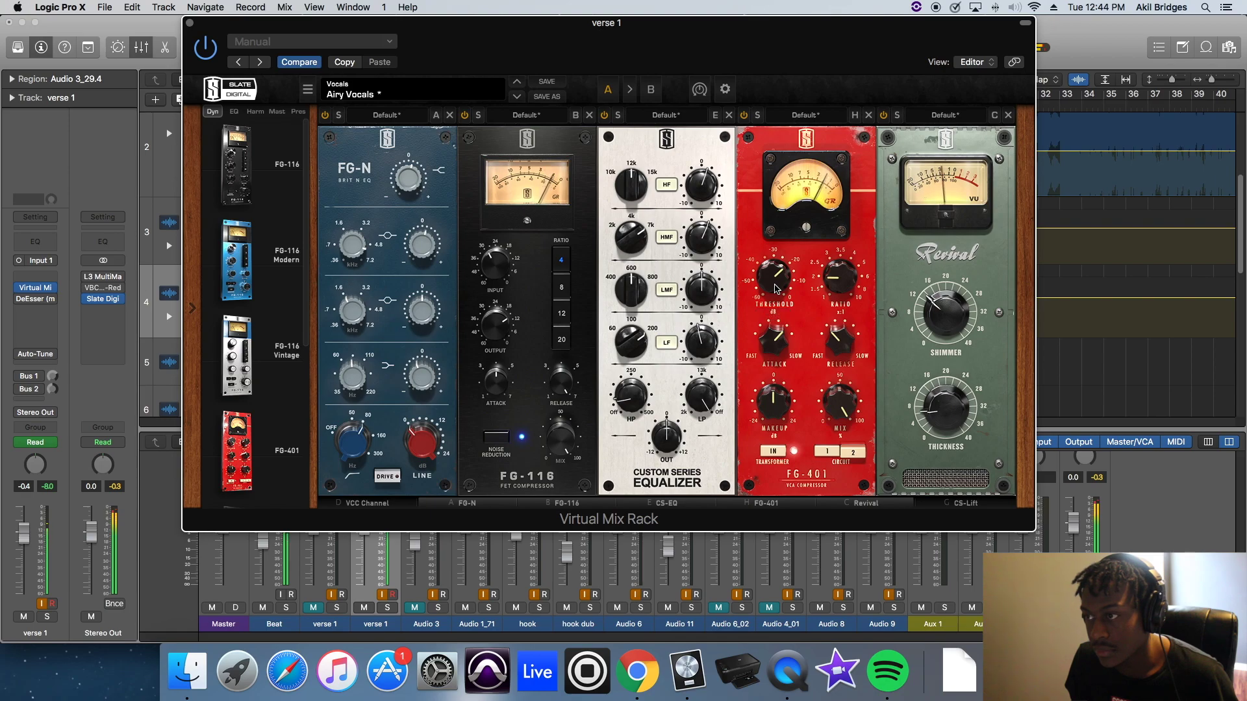
mouse_move(784, 358)
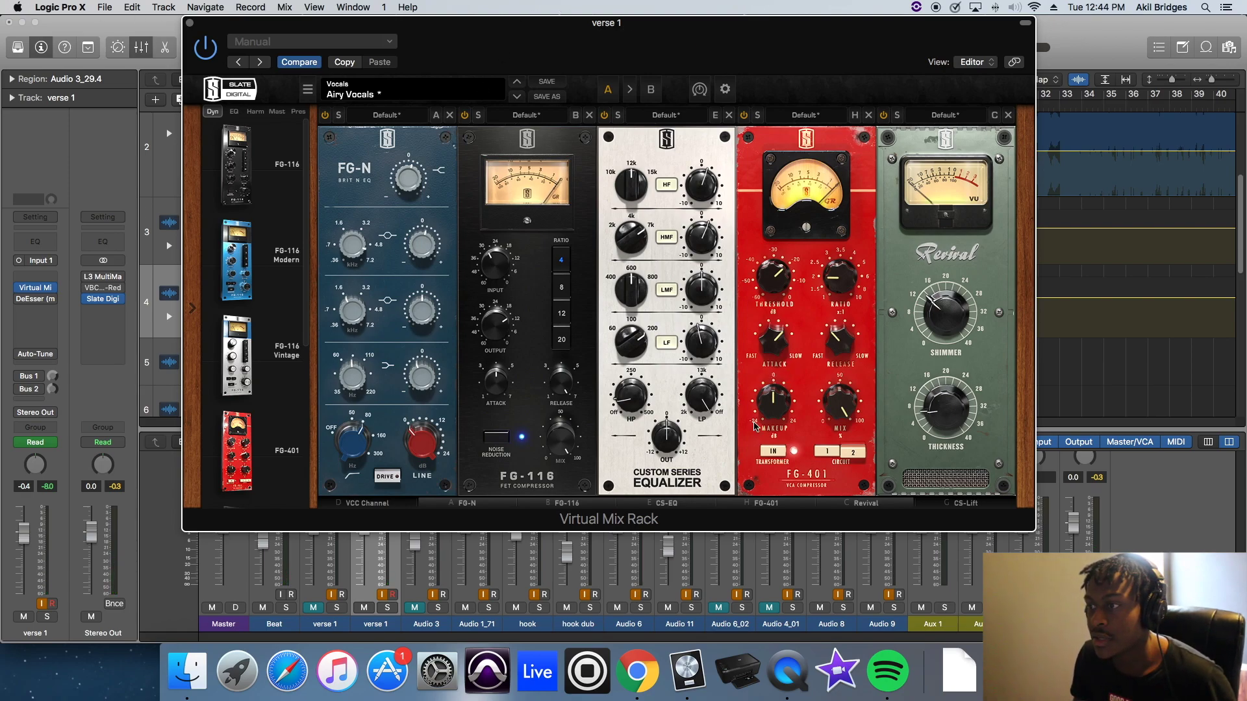
Adjust the FG-401's attack and check its mix amount
left_click_drag(785, 347, 783, 354)
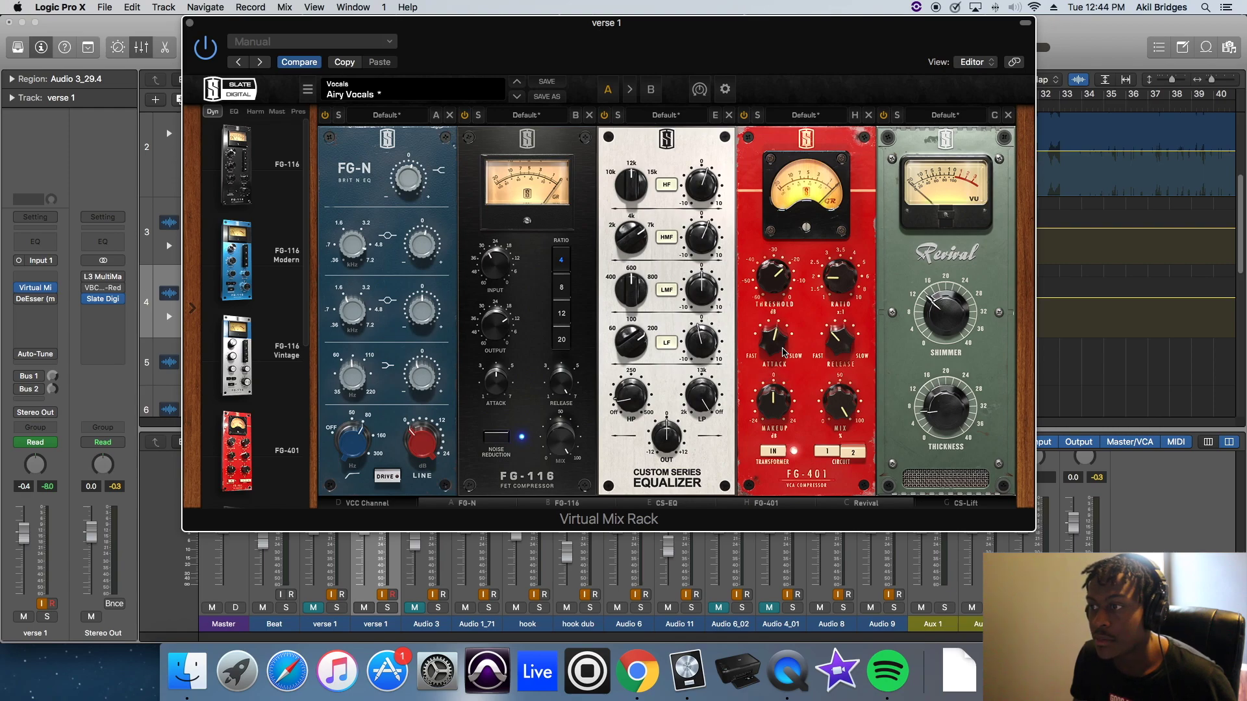
mouse_move(772, 342)
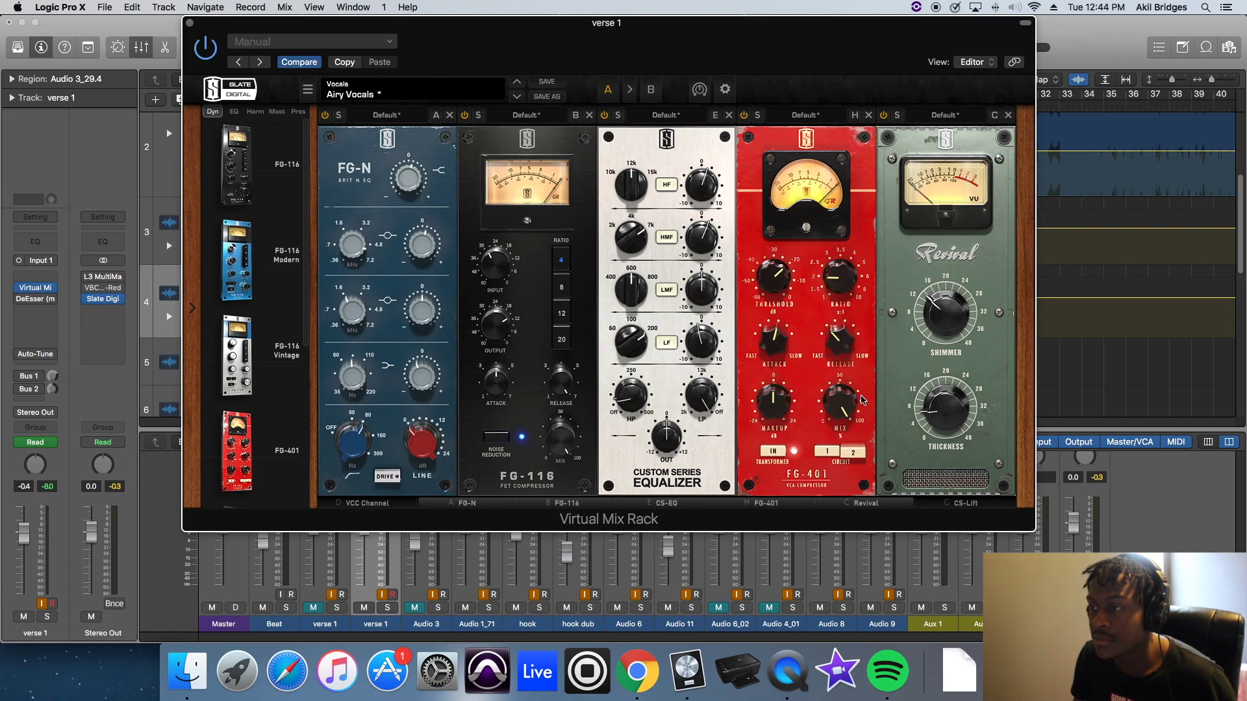
mouse_move(841, 380)
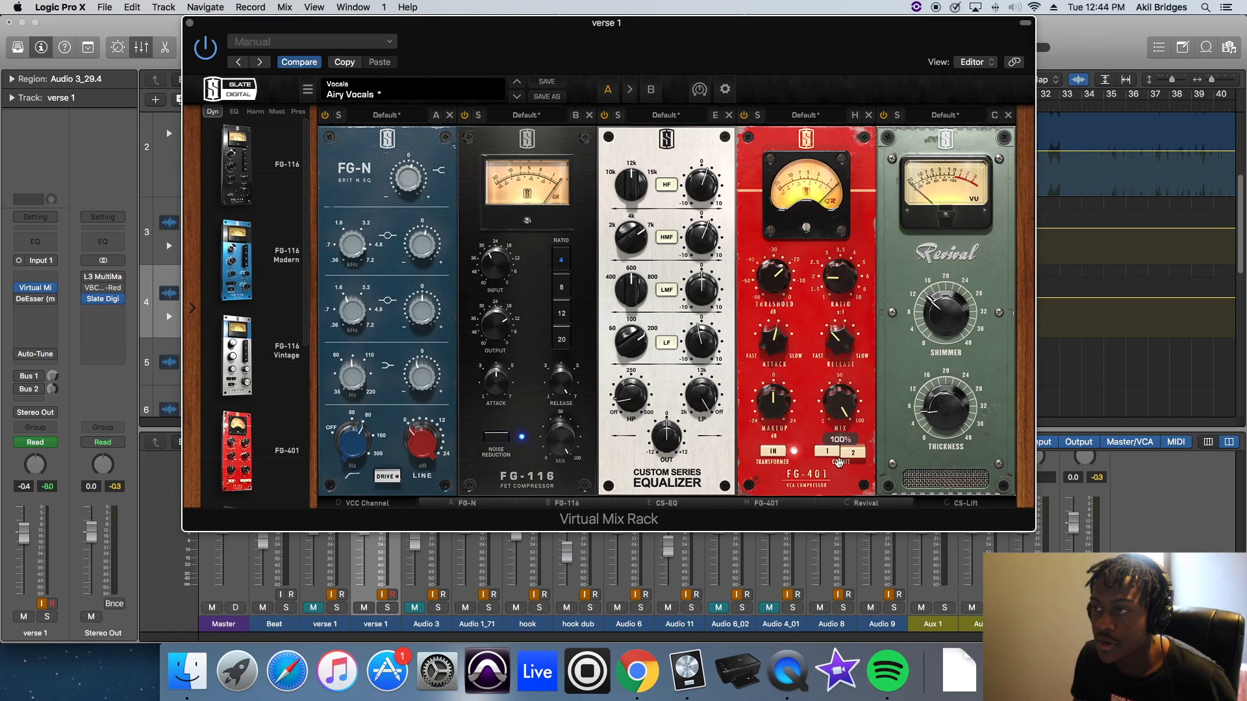
Fine-tune the FG-401's threshold while playing the verse, and bypass the whole rack to compare the vocal
key("space")
left_click_drag(779, 284, 779, 285)
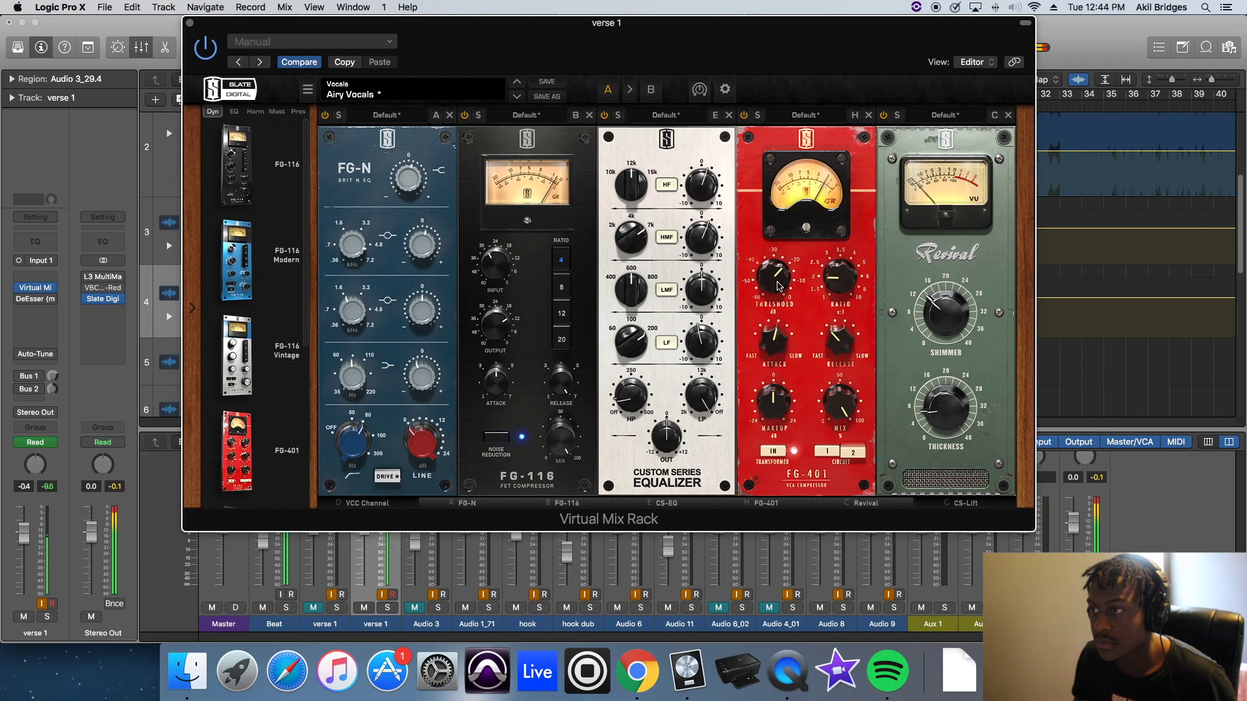
left_click(779, 286)
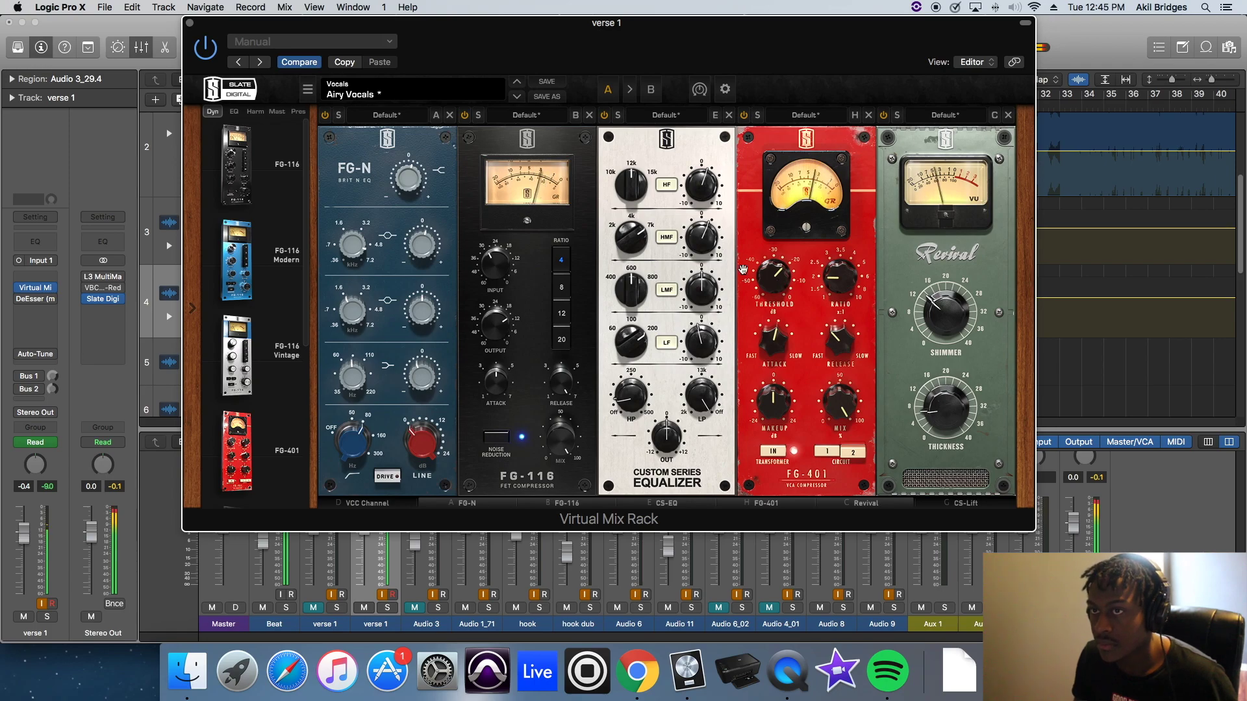
left_click(203, 49)
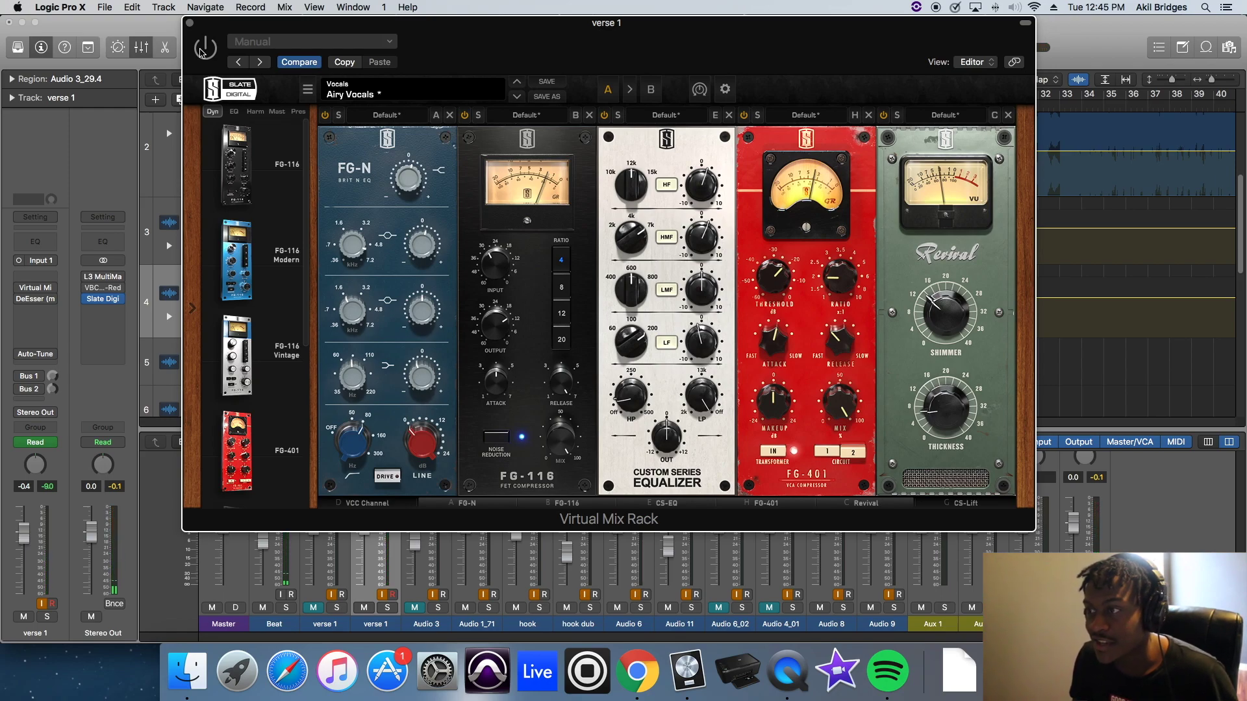
Find the London among the preamp modules and insert it after the CS-Lift
left_click(953, 505)
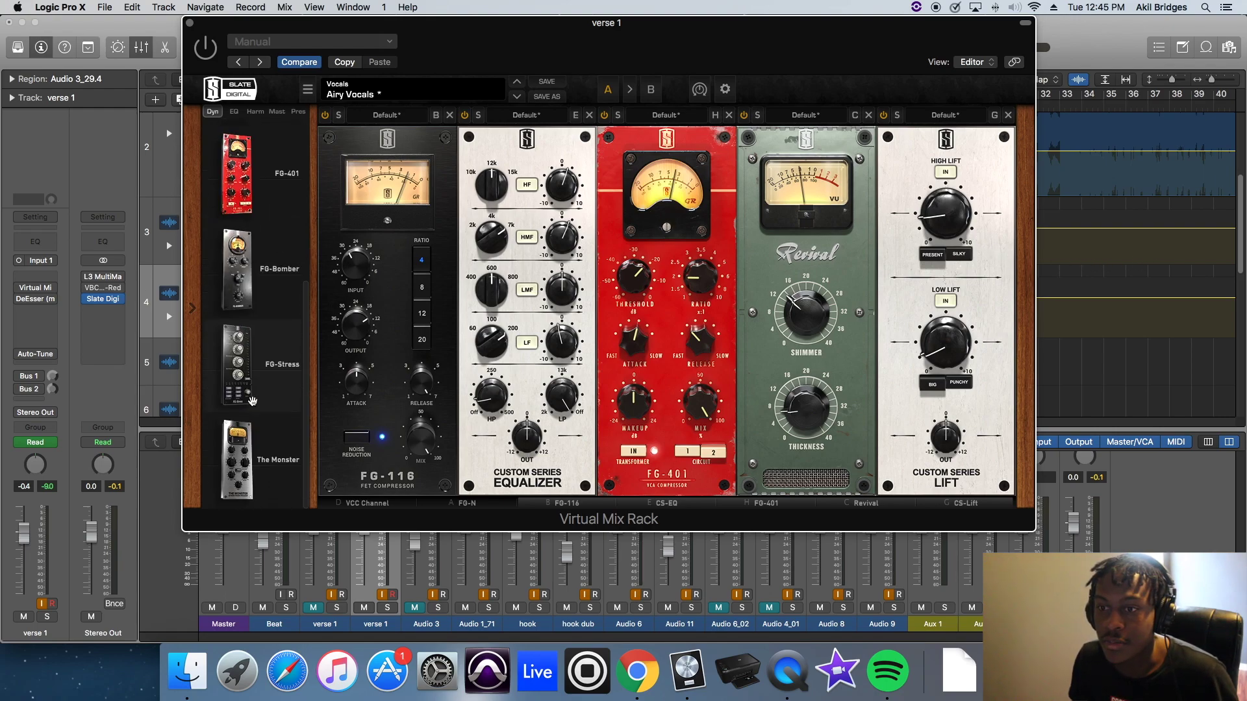
left_click(283, 113)
left_click(295, 113)
scroll(294, 293, "down", 3)
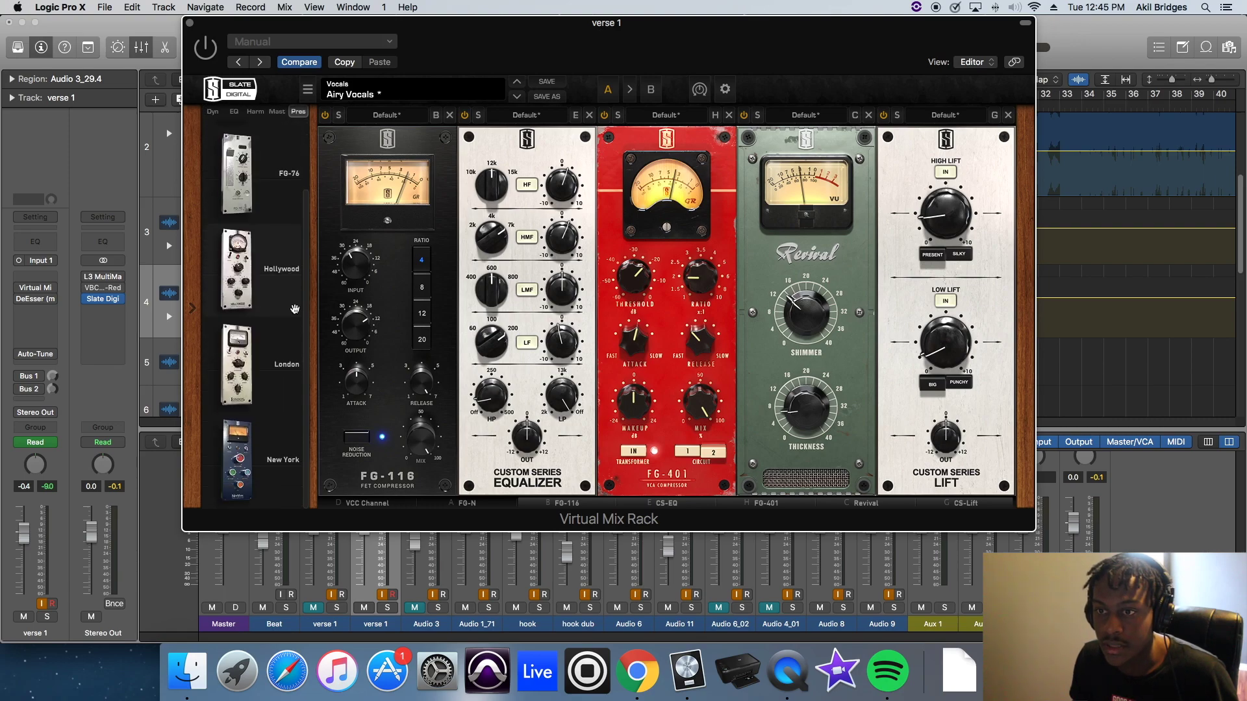
left_click_drag(267, 380, 956, 304)
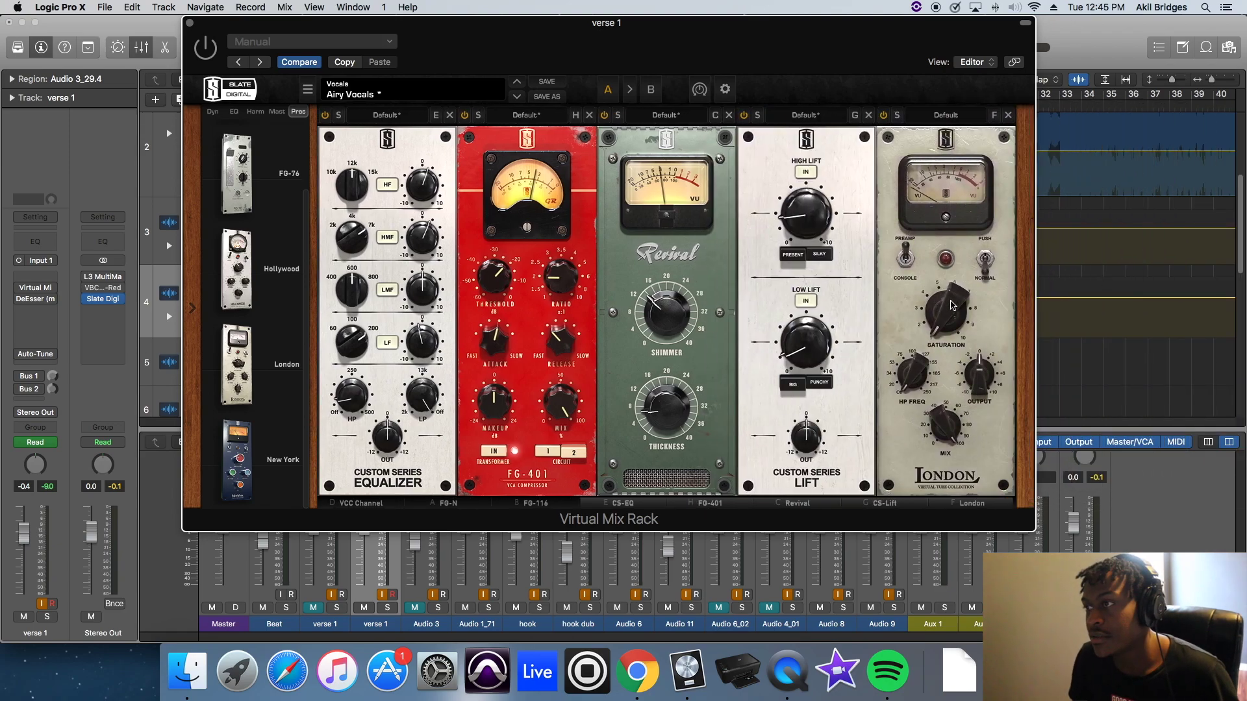
Raise the London's saturation and re-enable the bypassed rack during playback
mouse_move(946, 303)
left_mouse_down()
mouse_move(938, 321)
mouse_move(938, 289)
left_mouse_up()
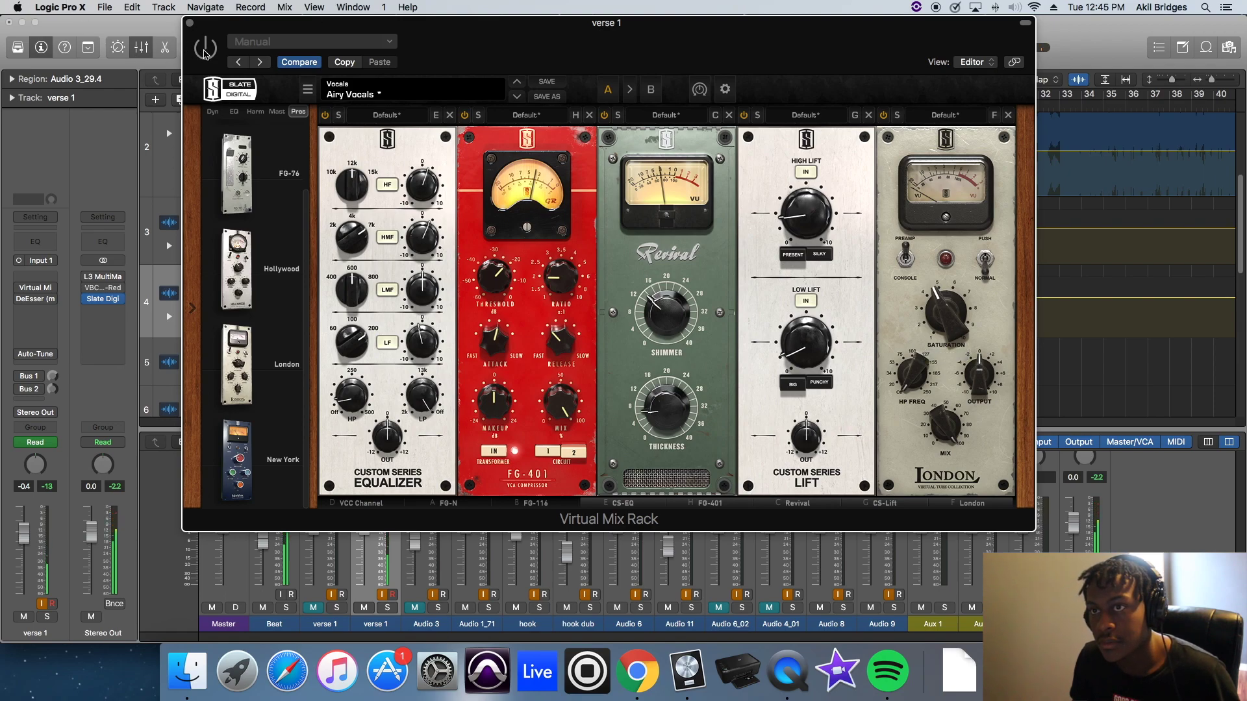
left_click(204, 50)
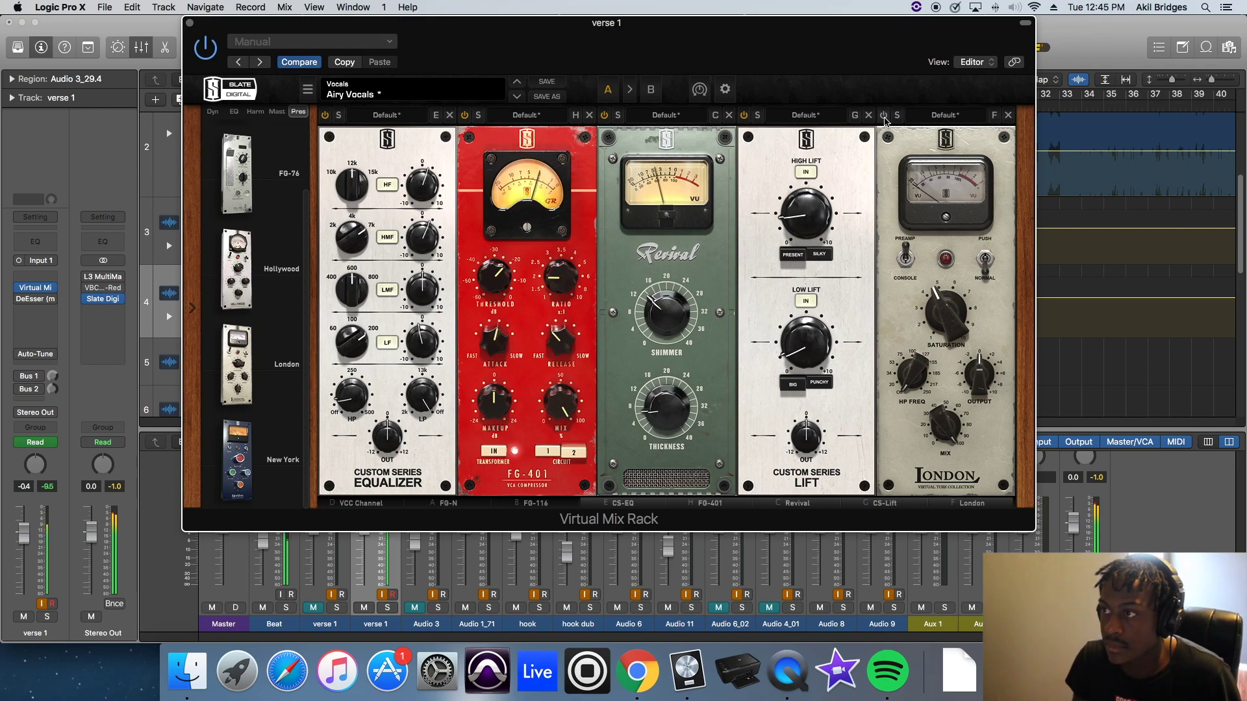
Compare the verse with the London module bypassed and active, and nudge its saturation up slightly
left_click(884, 115)
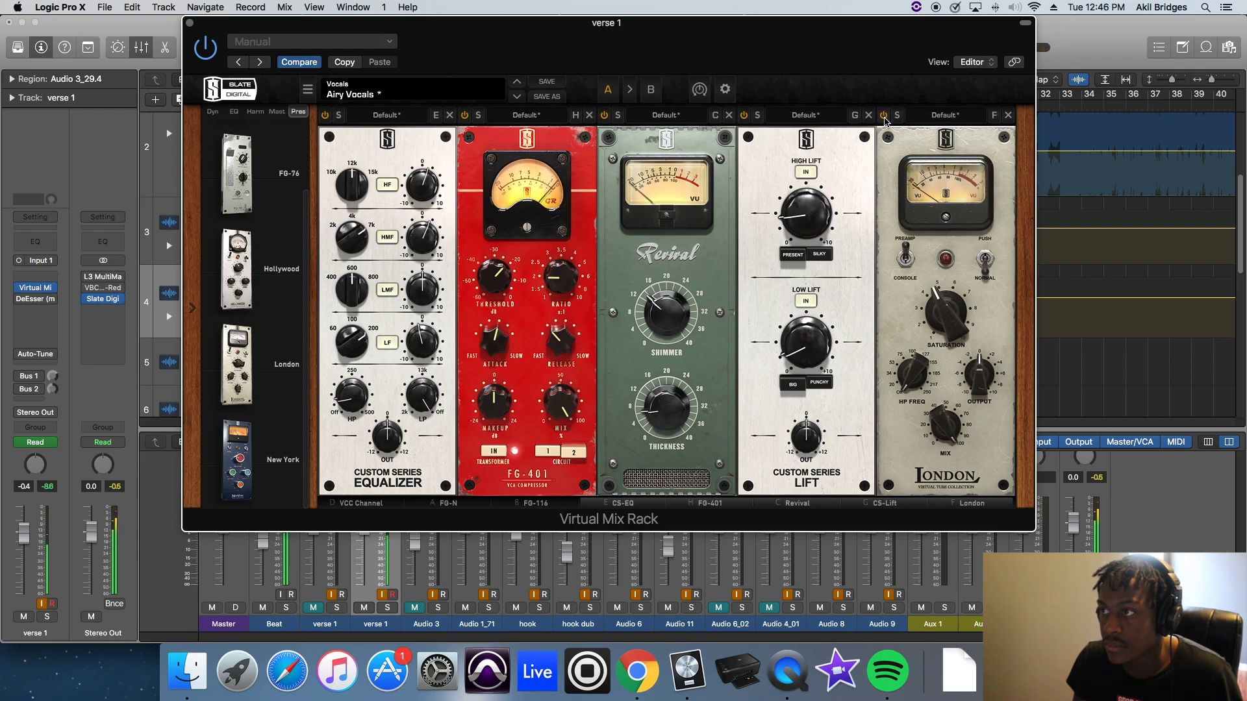
left_click(884, 115)
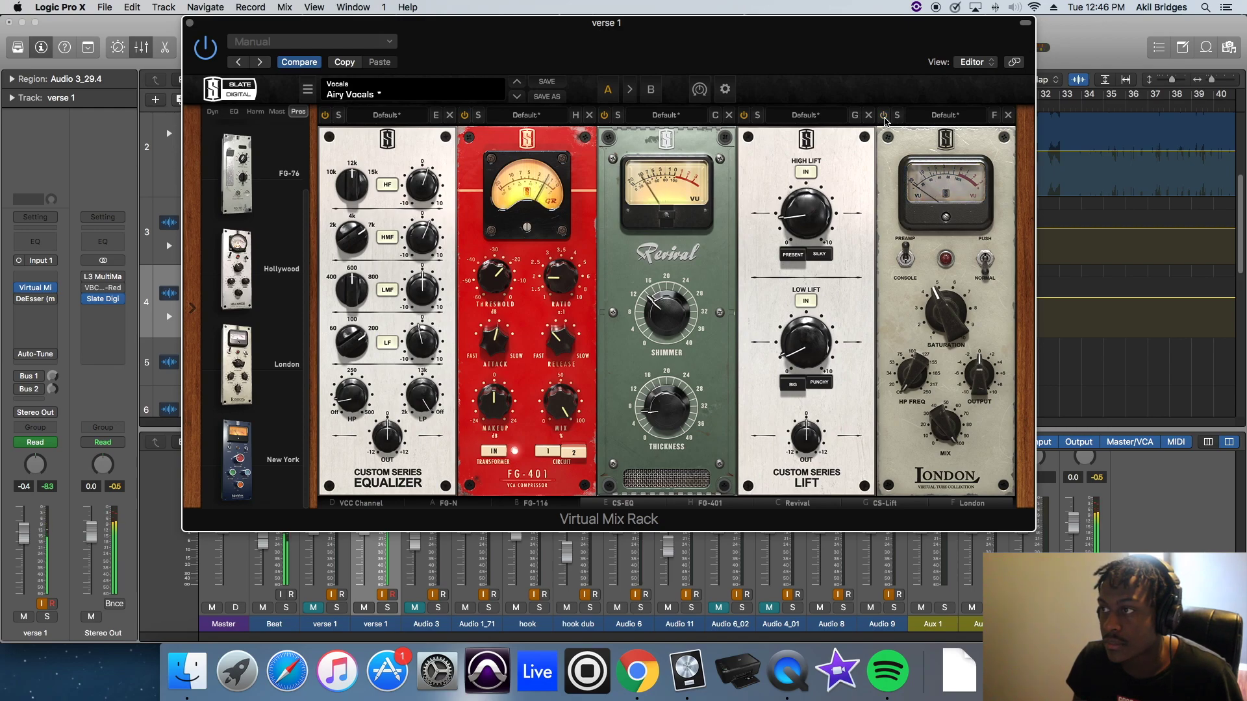
left_click(884, 116)
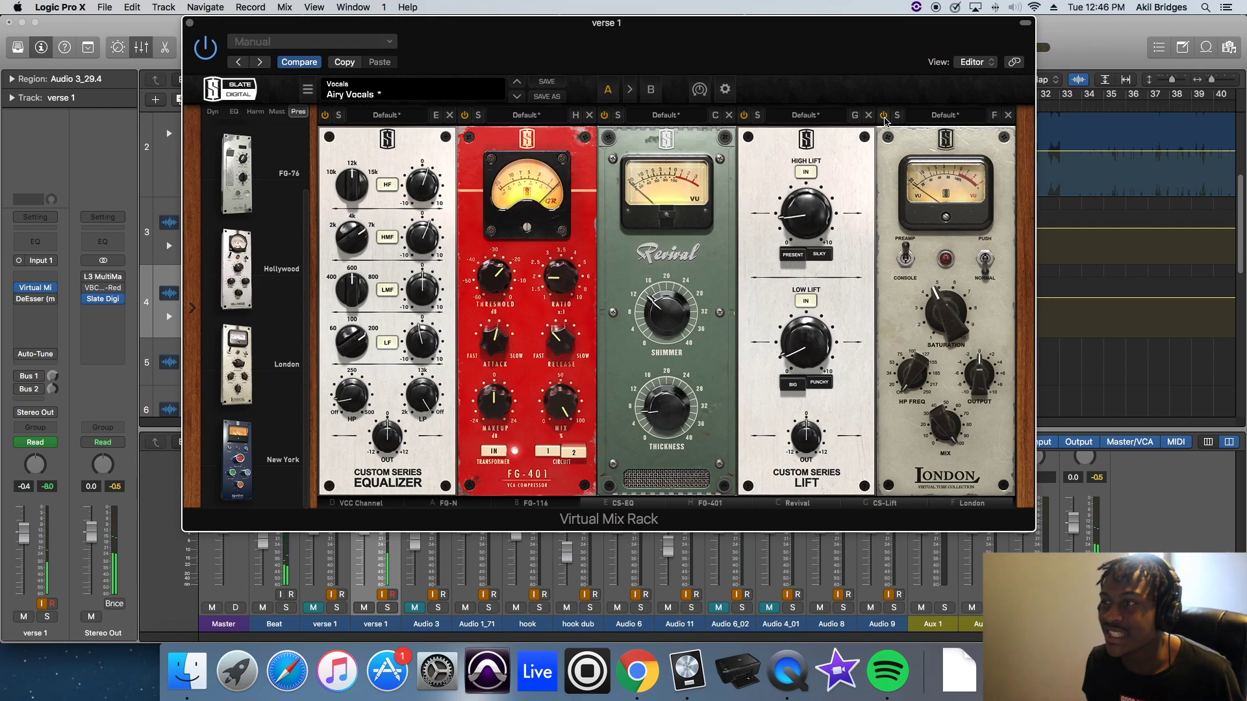
left_click_drag(950, 312, 952, 309)
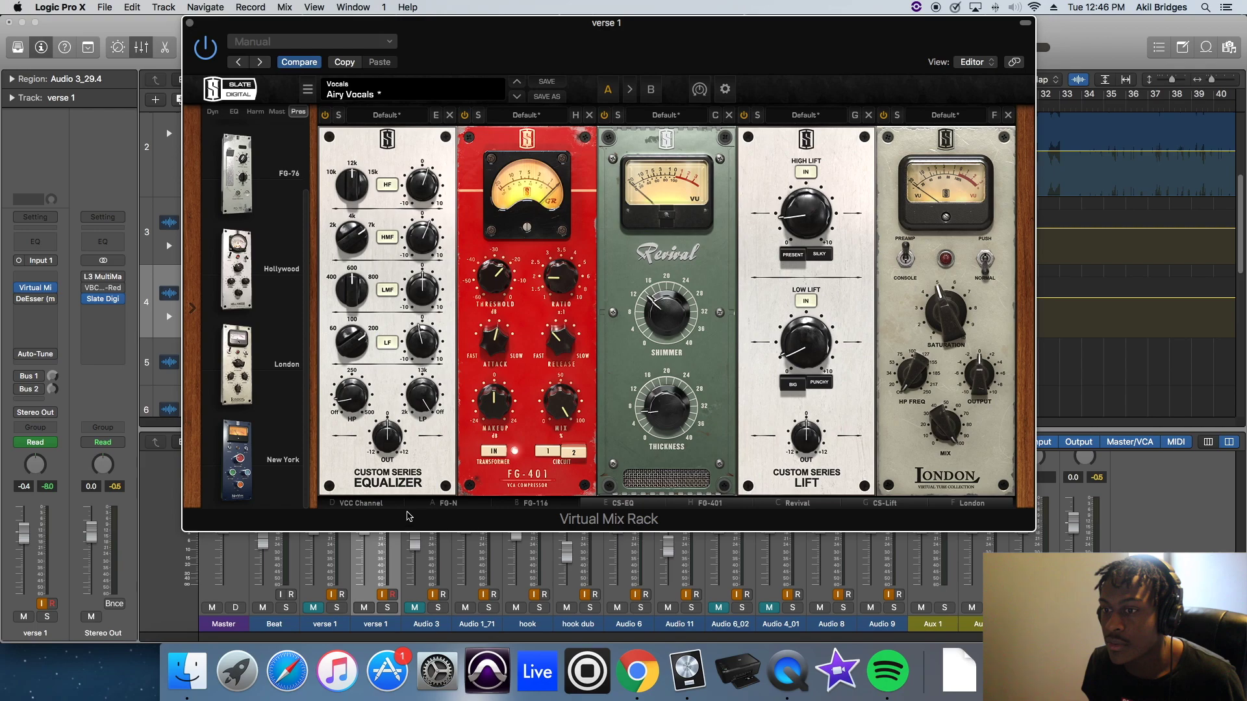
Review the Virtual Channel module's console type at the start of the chain, and close the rack after playback
left_click(363, 504)
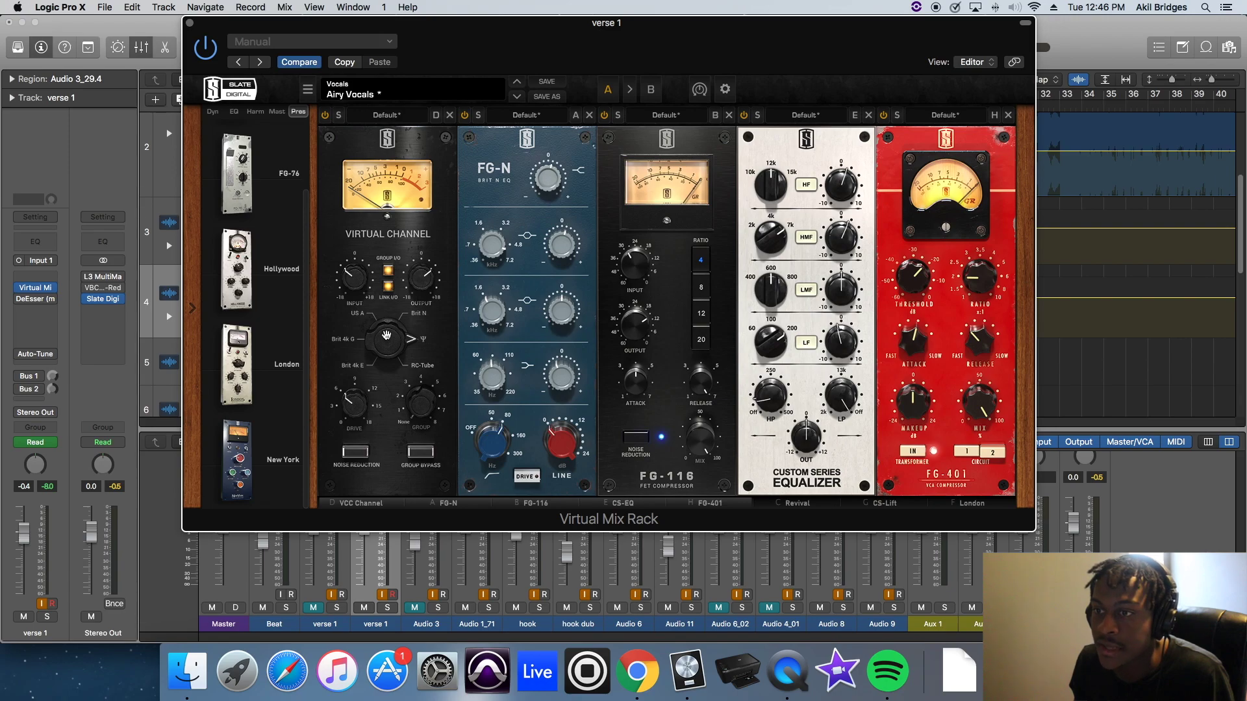
left_click_drag(391, 344, 398, 316)
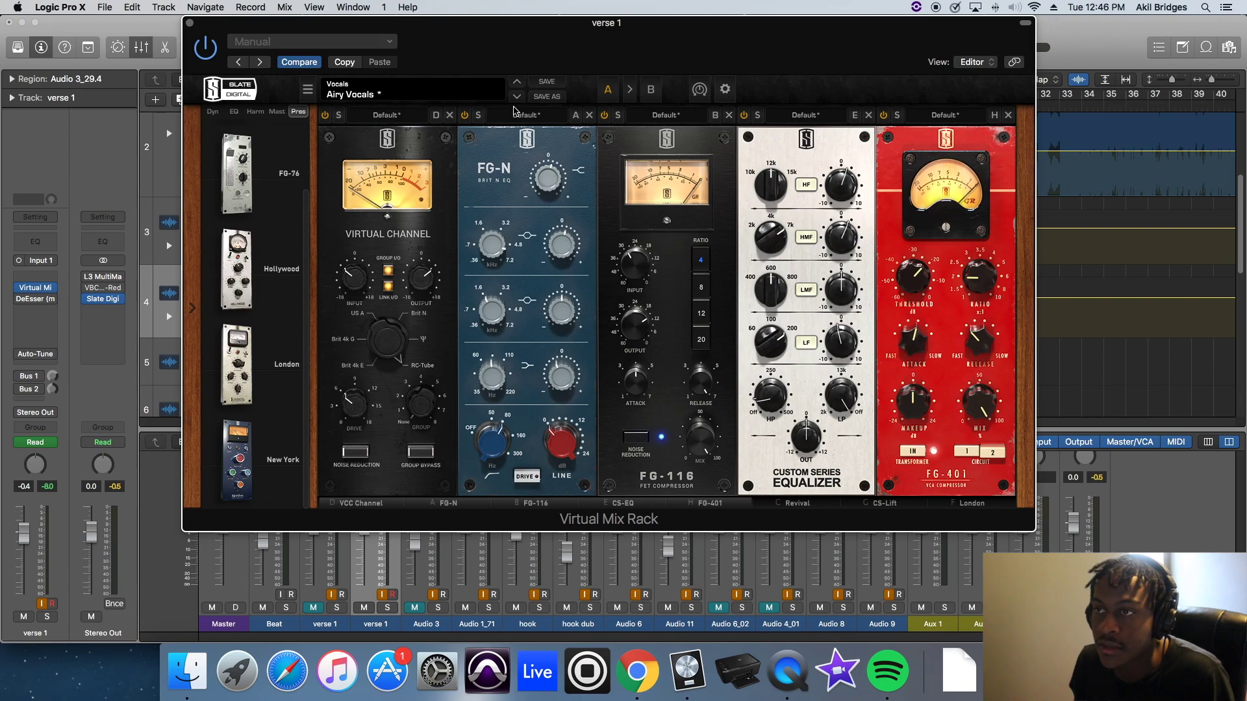
left_click_drag(513, 63, 542, 63)
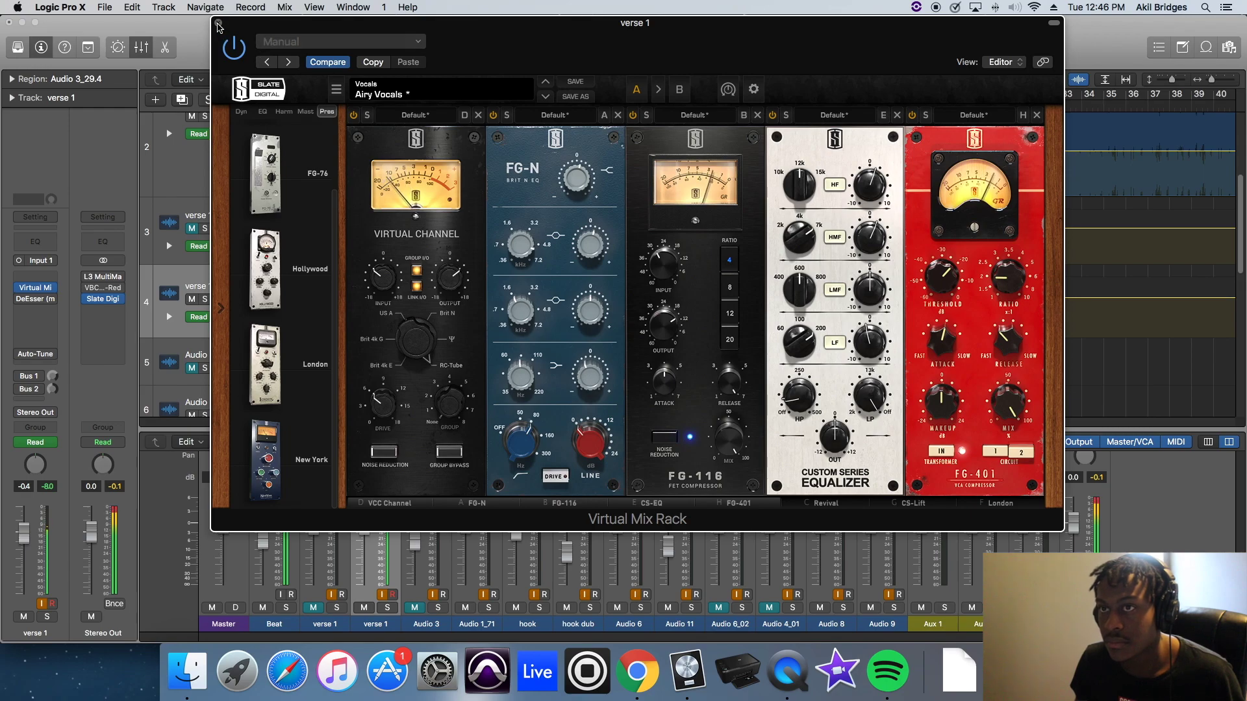
left_click(219, 23)
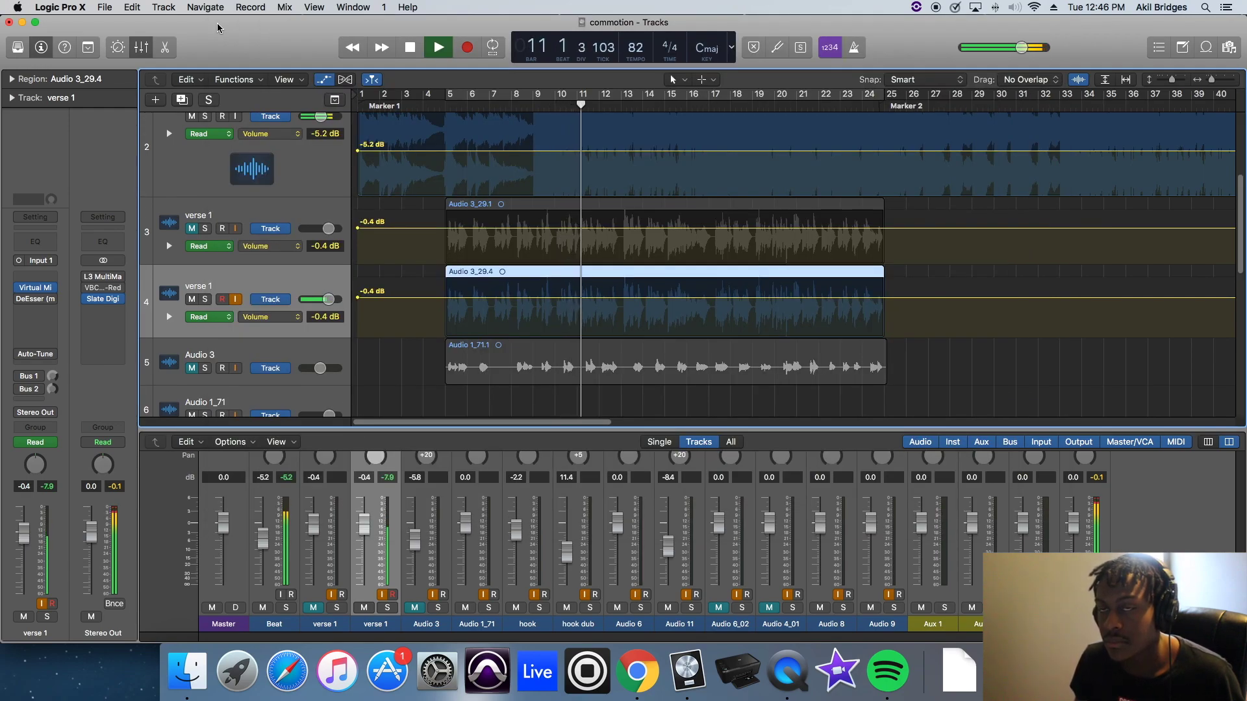
key("space")
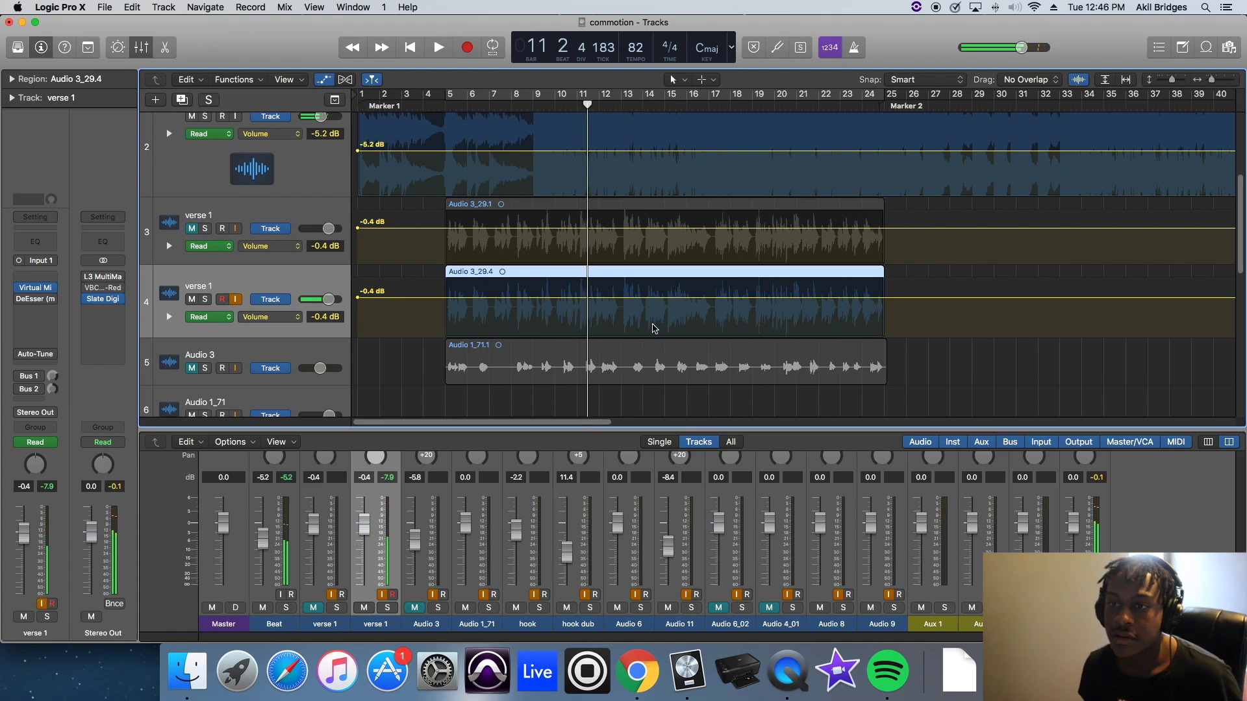
Open the DeEsser on the selected verse 1 track and examine its Pensado Lead 1 settings and the factory presets
scroll(654, 329, "down", 1)
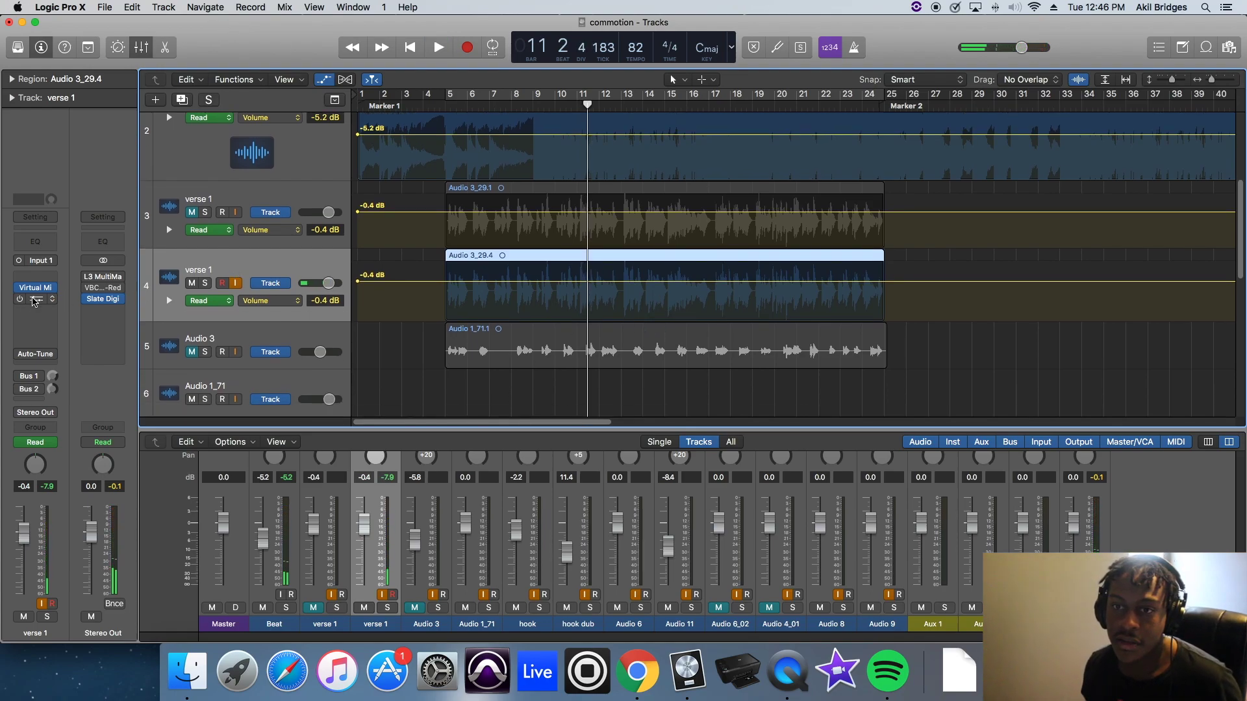
left_click(32, 298)
left_click_drag(105, 57, 721, 55)
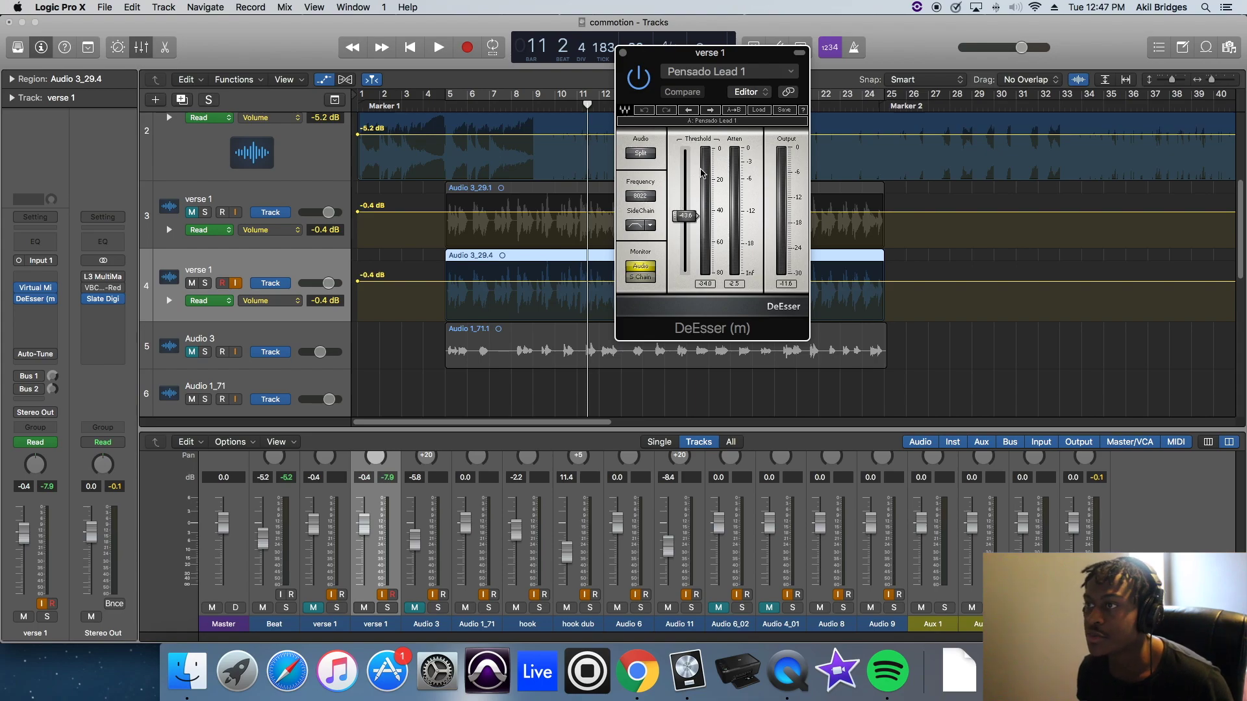
left_click(731, 71)
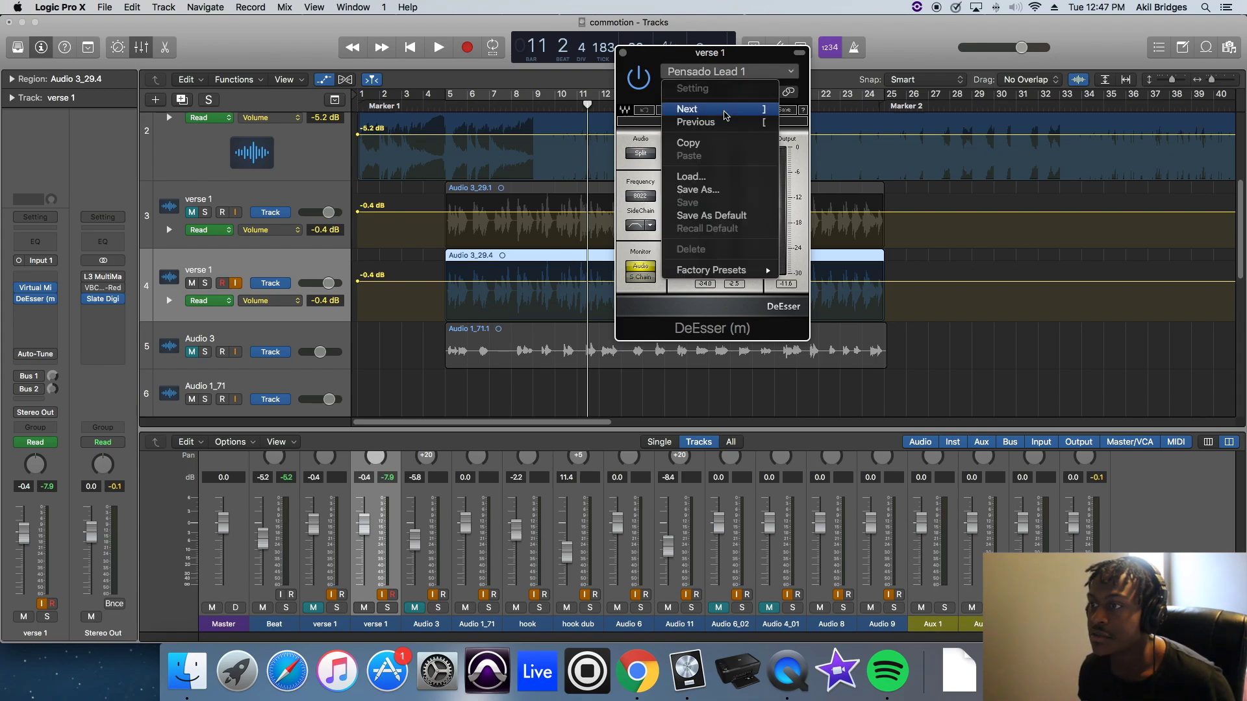
mouse_move(753, 270)
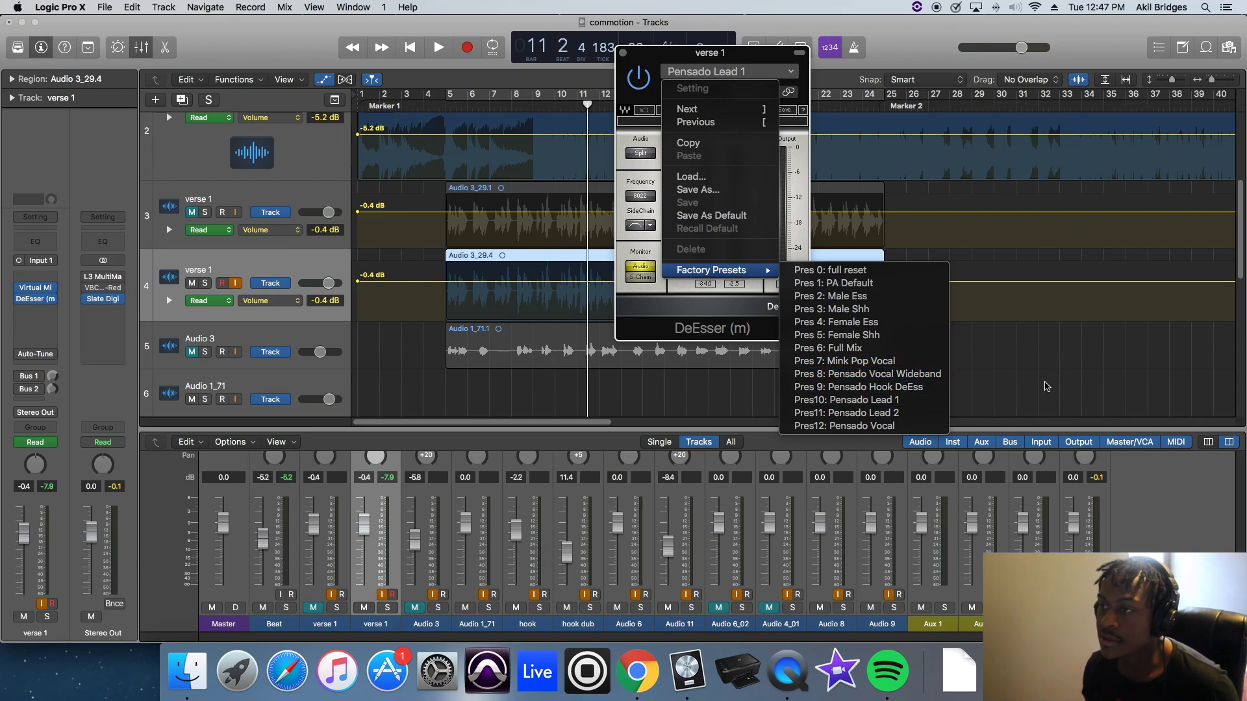
left_click(1046, 386)
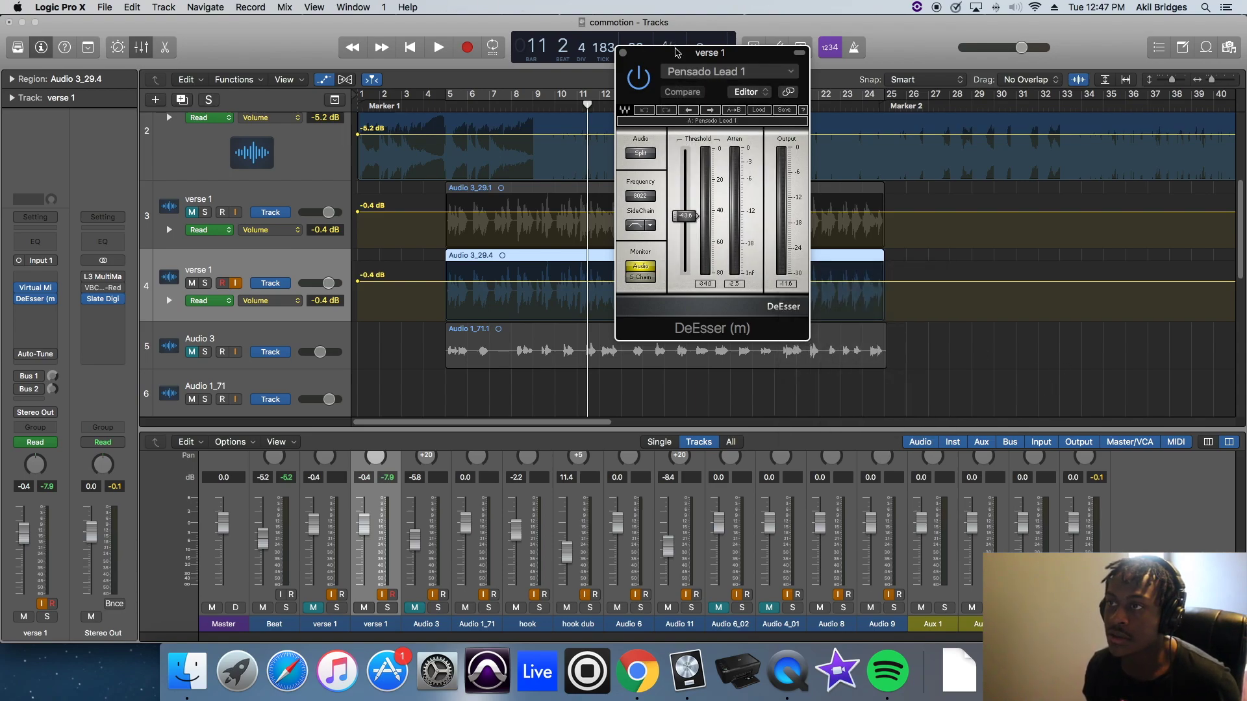
left_click_drag(676, 55, 622, 67)
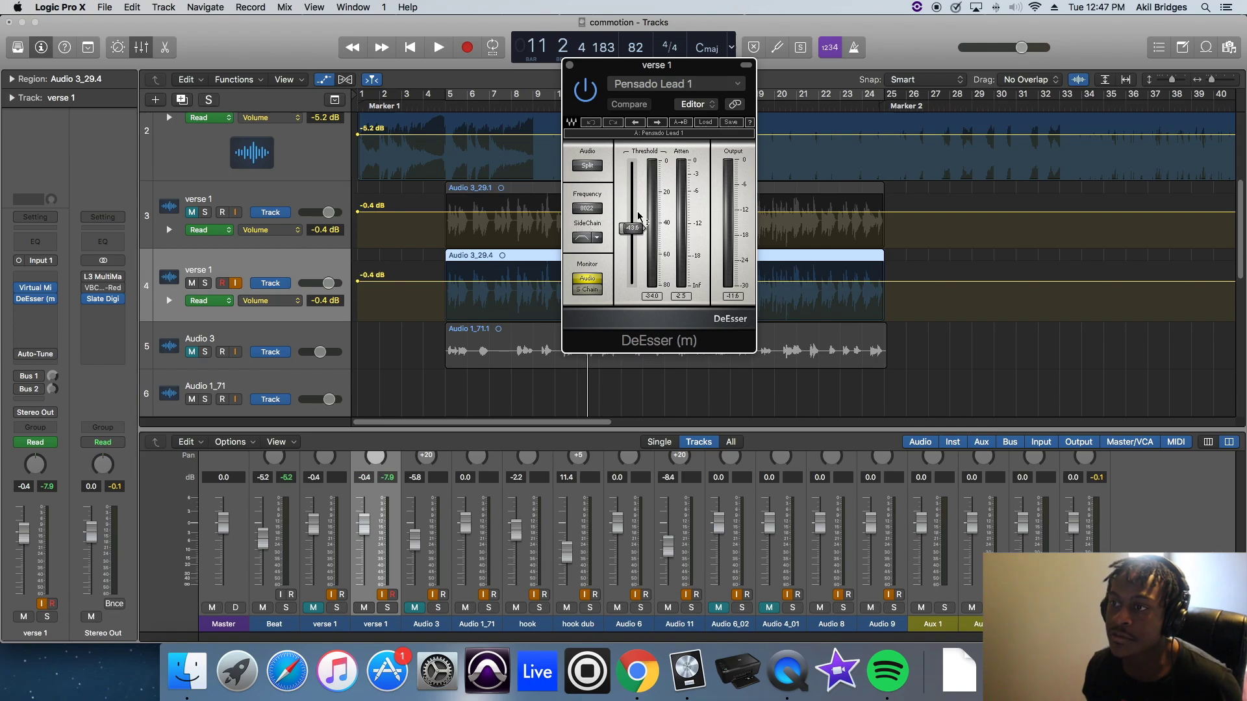
left_click(570, 65)
Play the verse from about bar 5, fine-tune the FG-401's threshold, and compare the vocal with the rack bypassed and active
left_click(453, 105)
key("space")
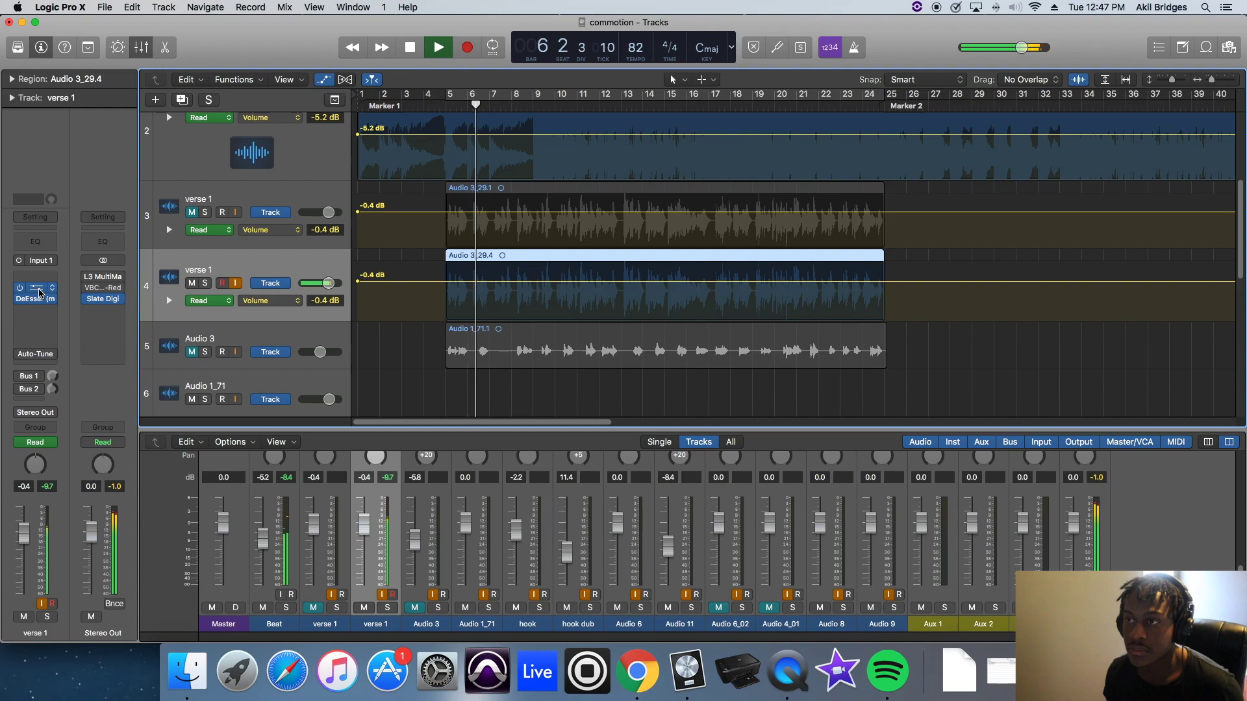
left_click(35, 287)
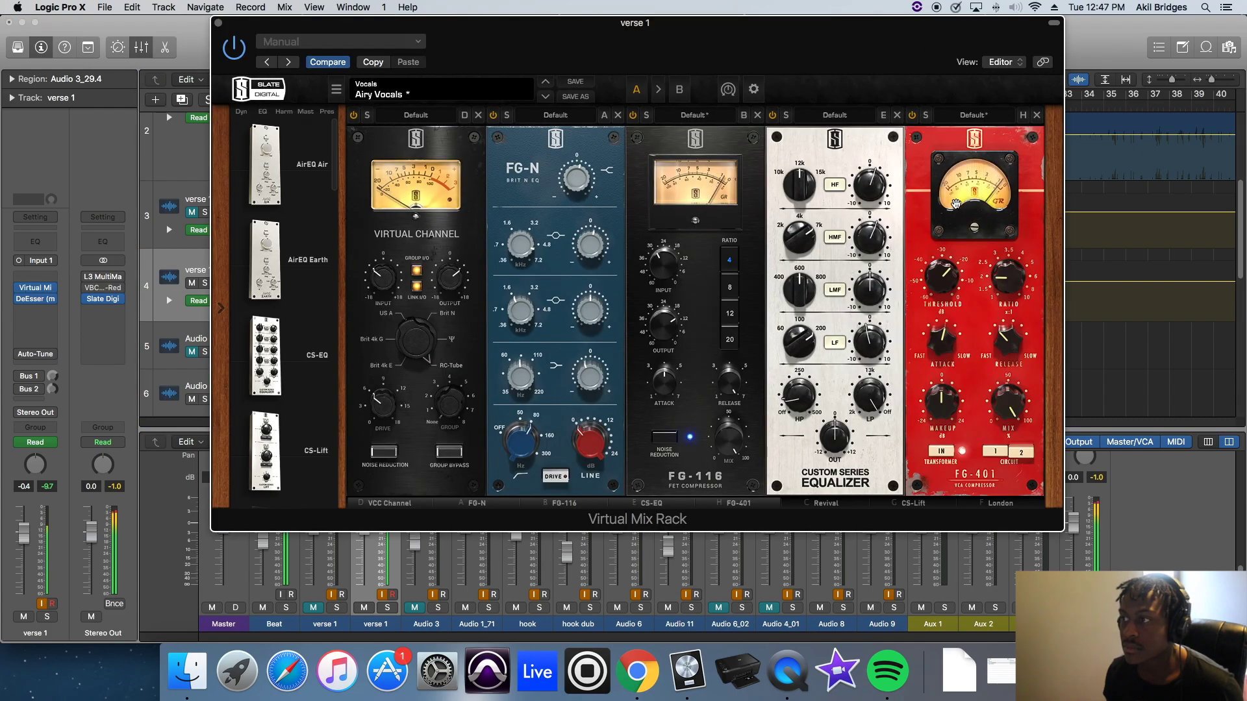
left_click_drag(946, 278, 946, 282)
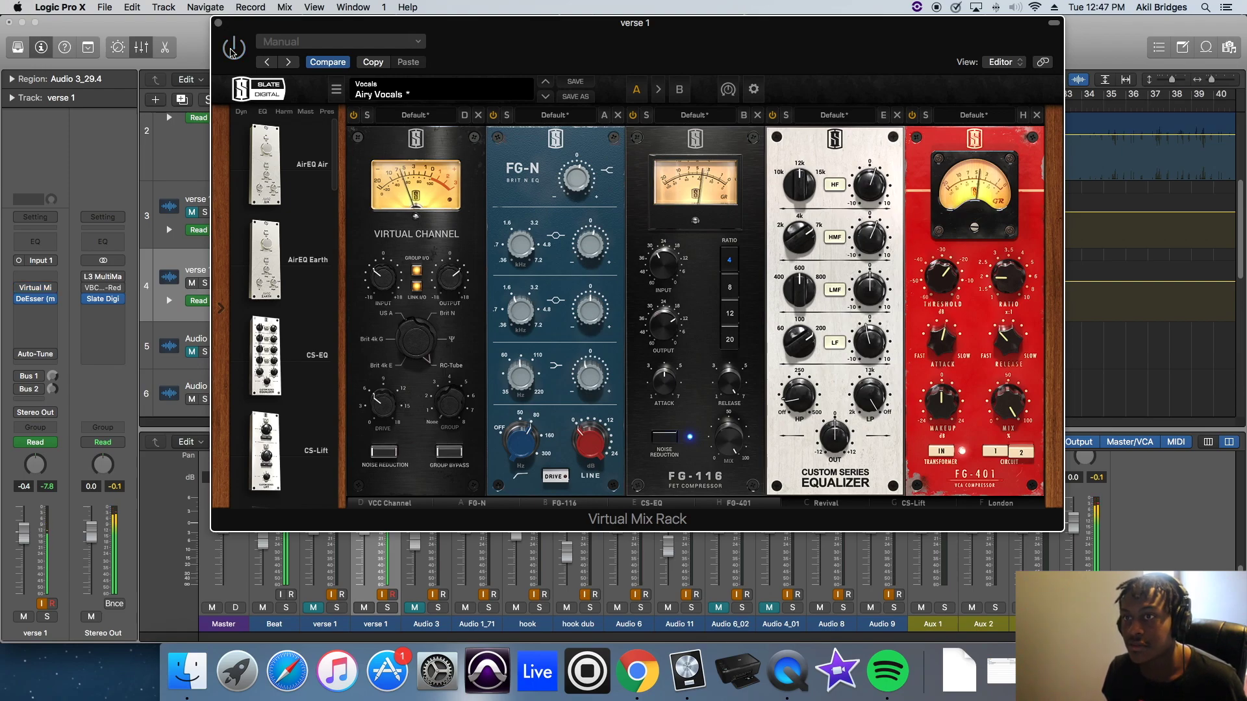
left_click(232, 50)
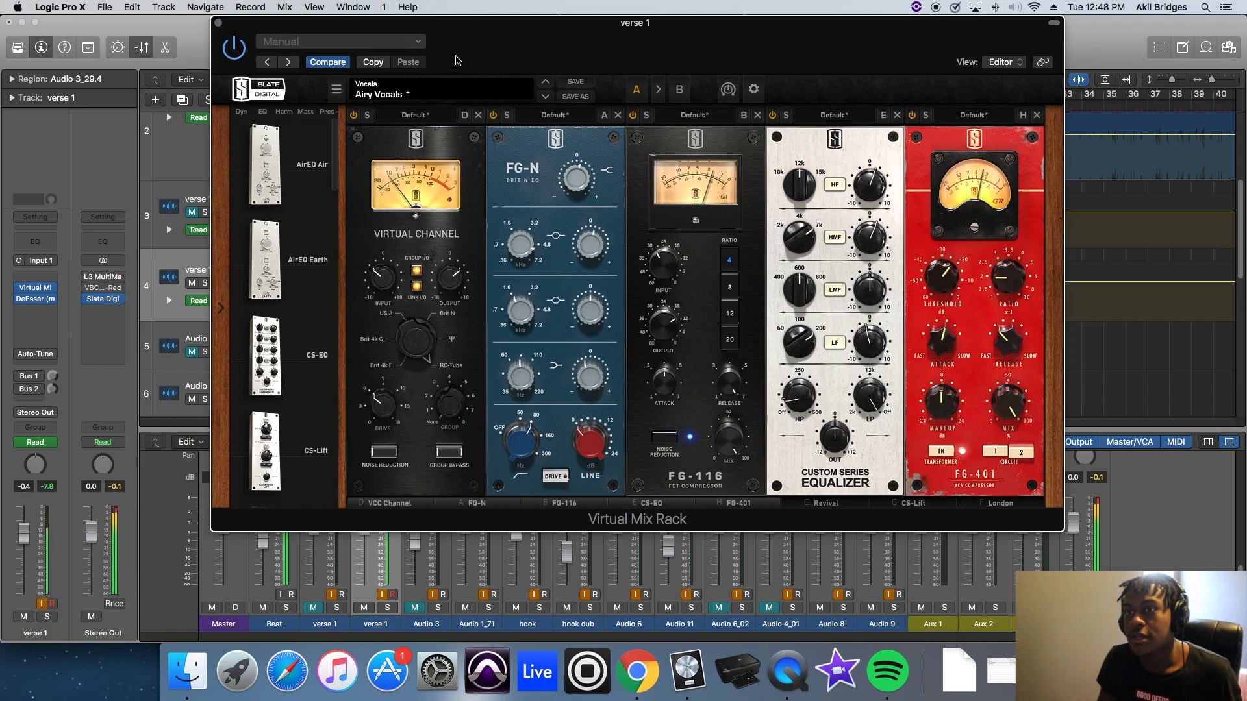
left_click(219, 23)
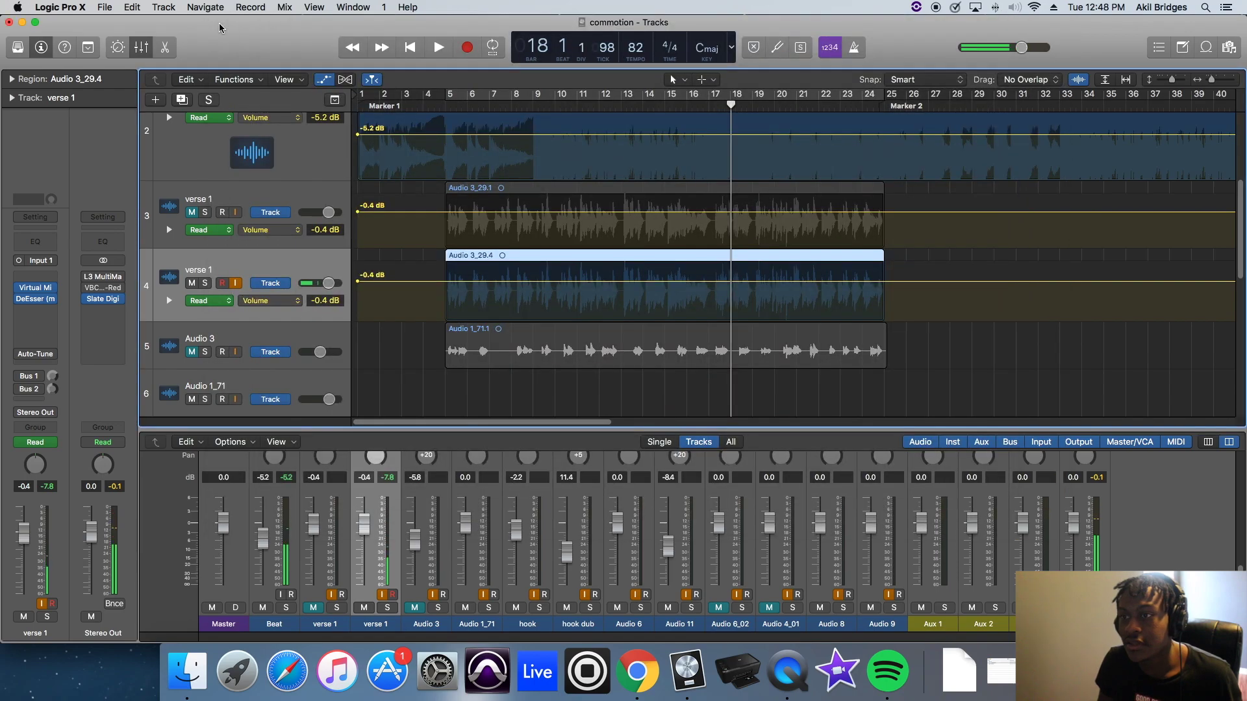
scroll(565, 313, "down", 1)
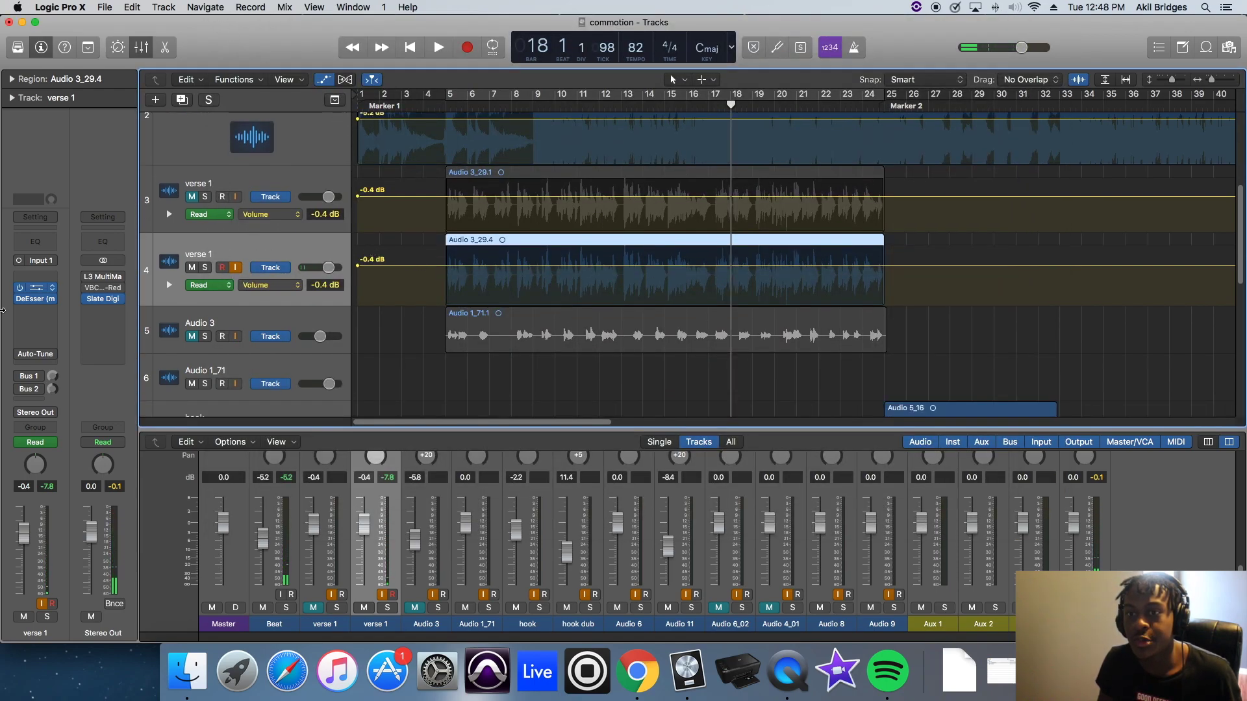
Reopen the verse 1 track's rack and turn on noise reduction in the Virtual Channel module
left_click(37, 290)
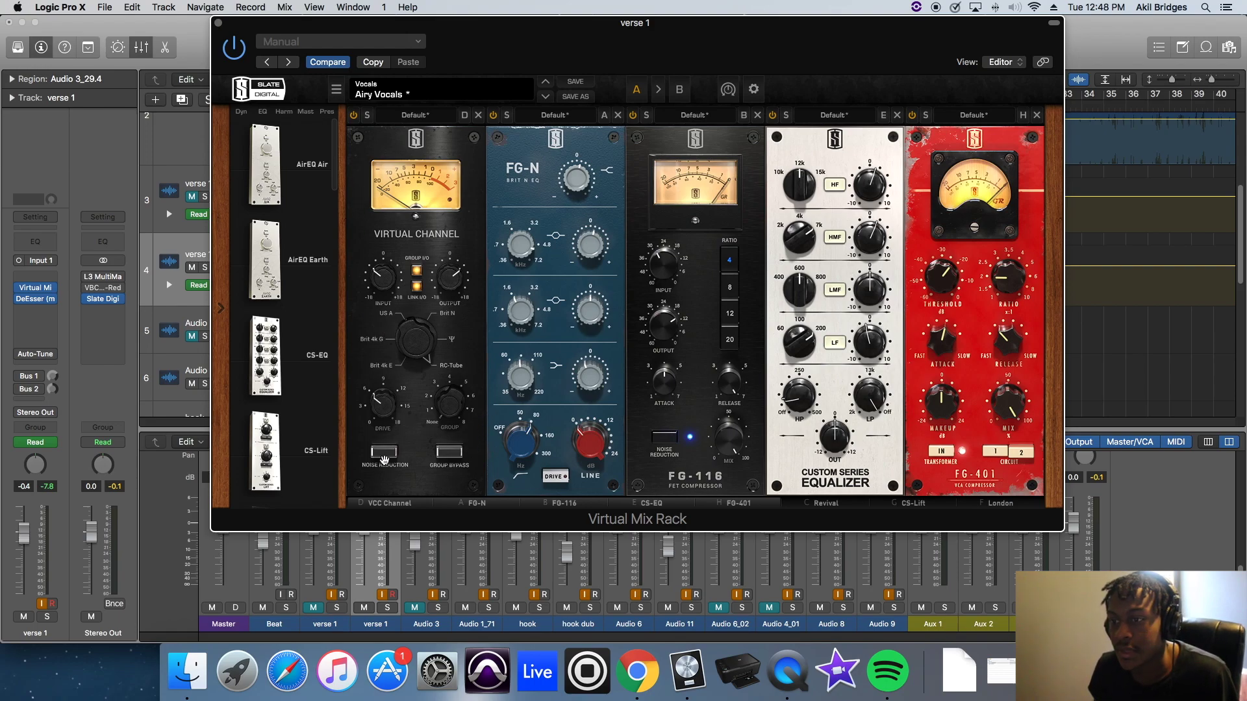
left_click(384, 453)
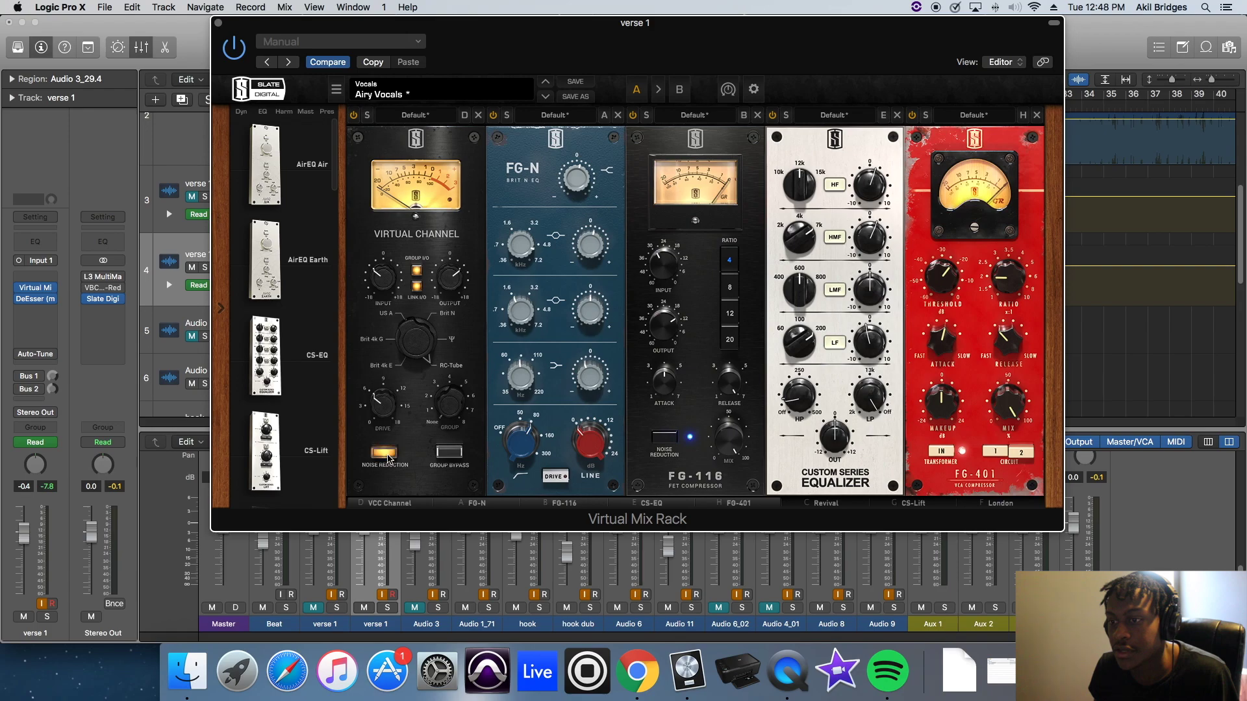
left_click(384, 453)
left_click(384, 453)
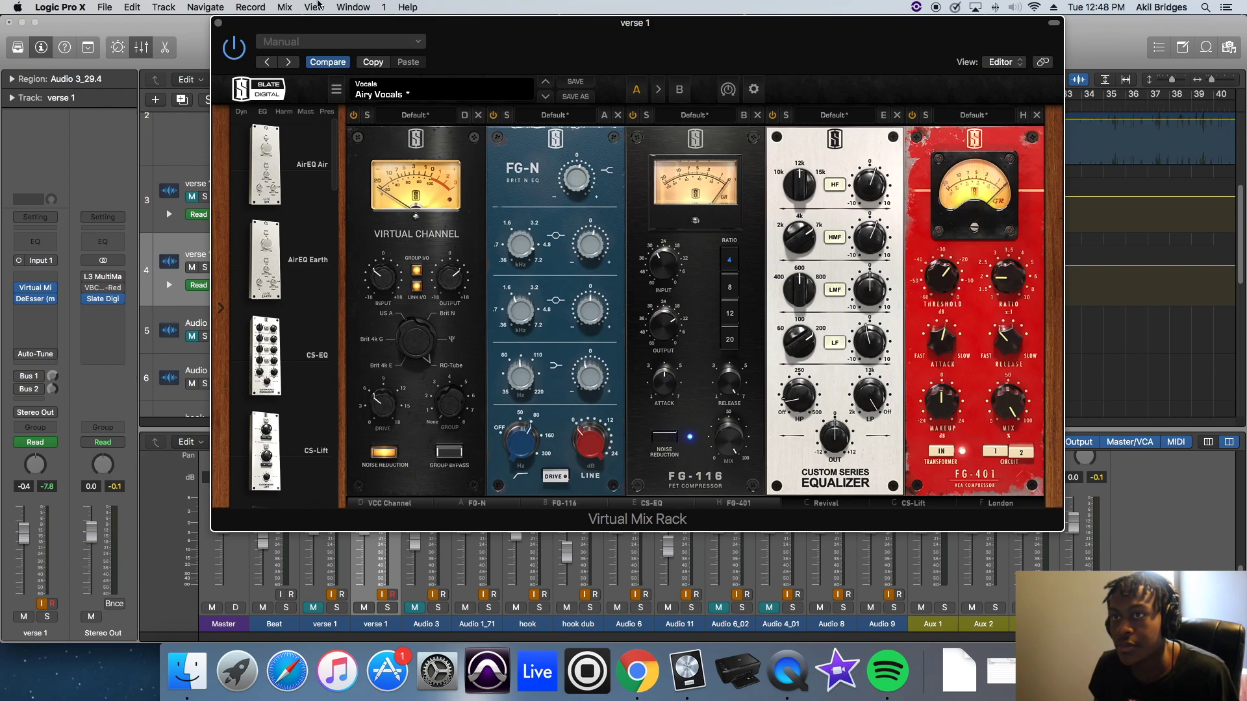
Close the rack and play the verse from bar 5, comparing the vocal with the rack bypassed and active
left_click(218, 23)
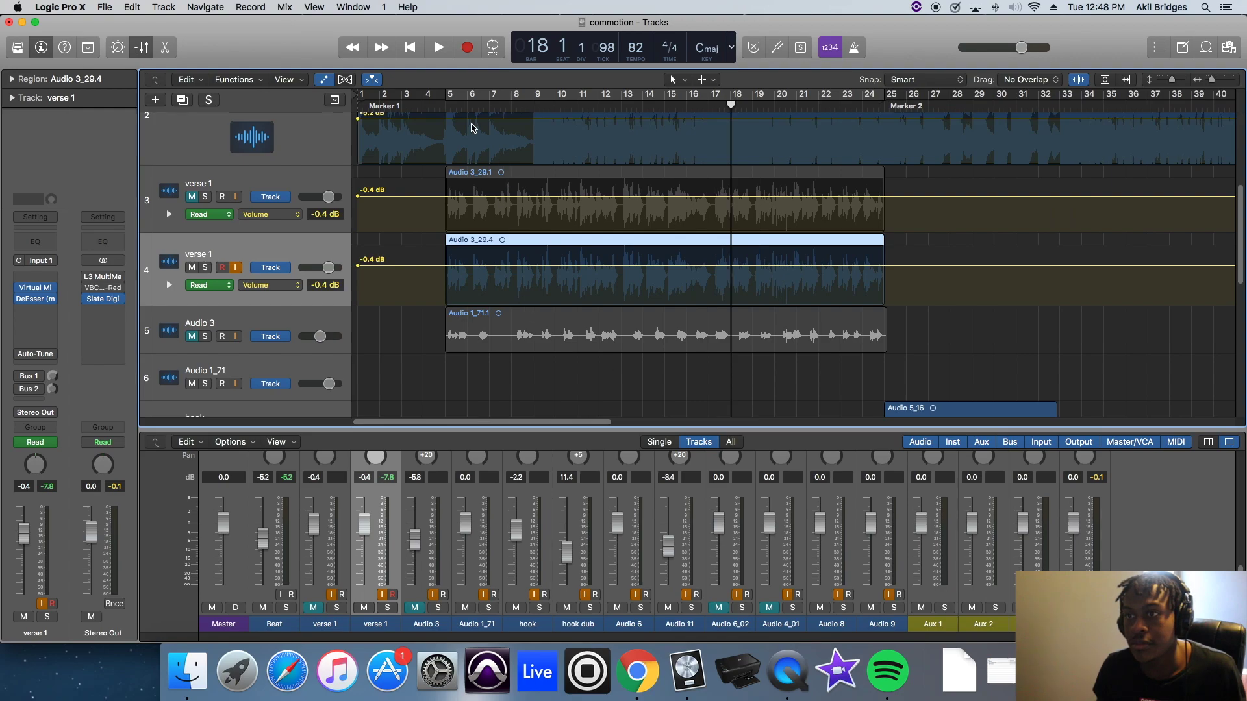
left_click(449, 107)
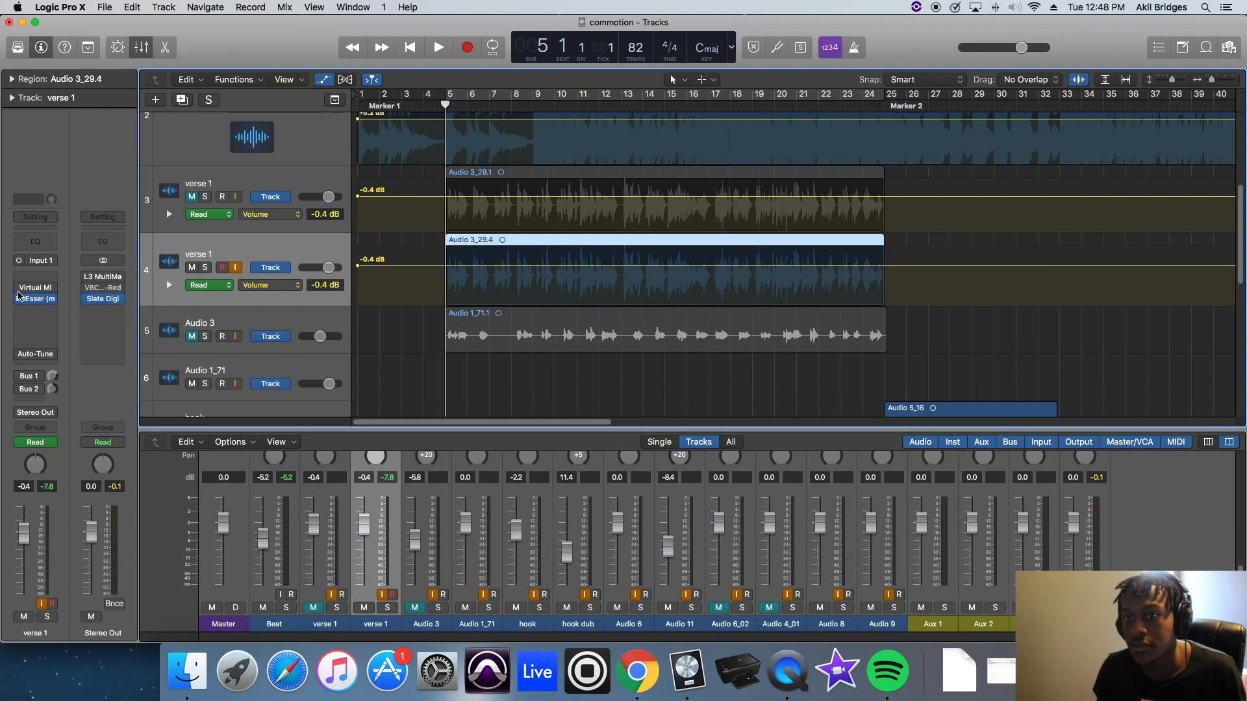
key("space")
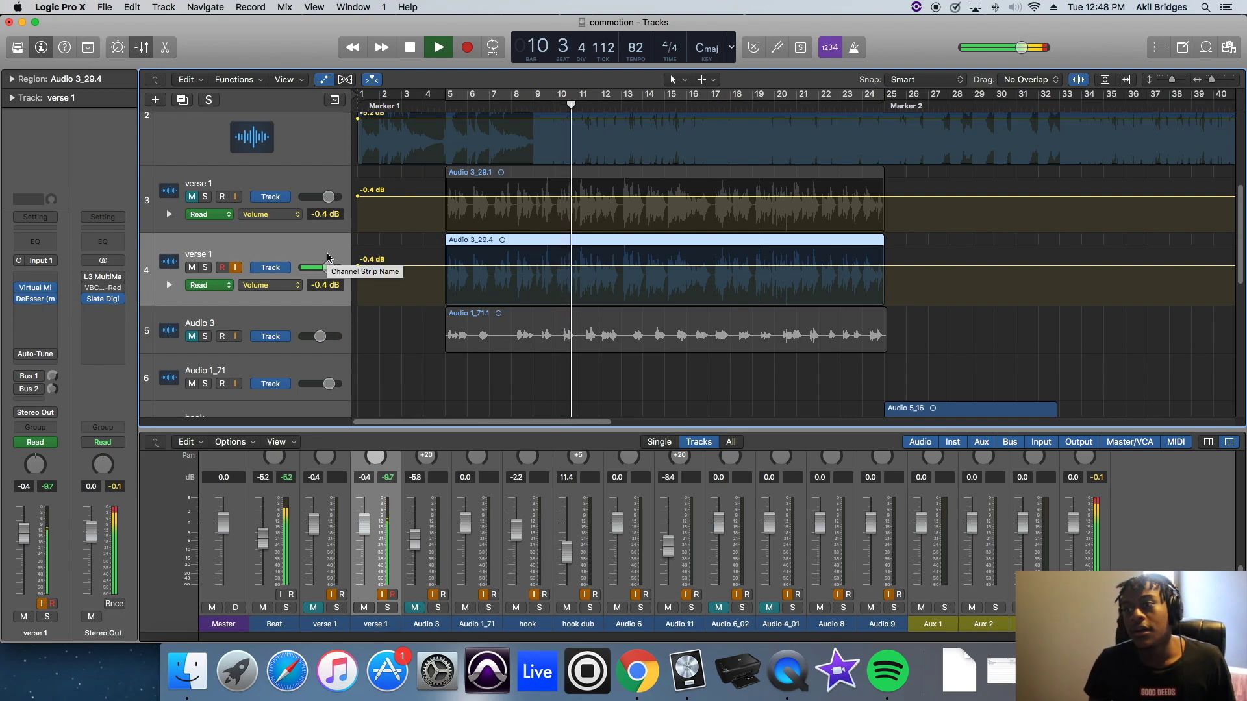
key("space")
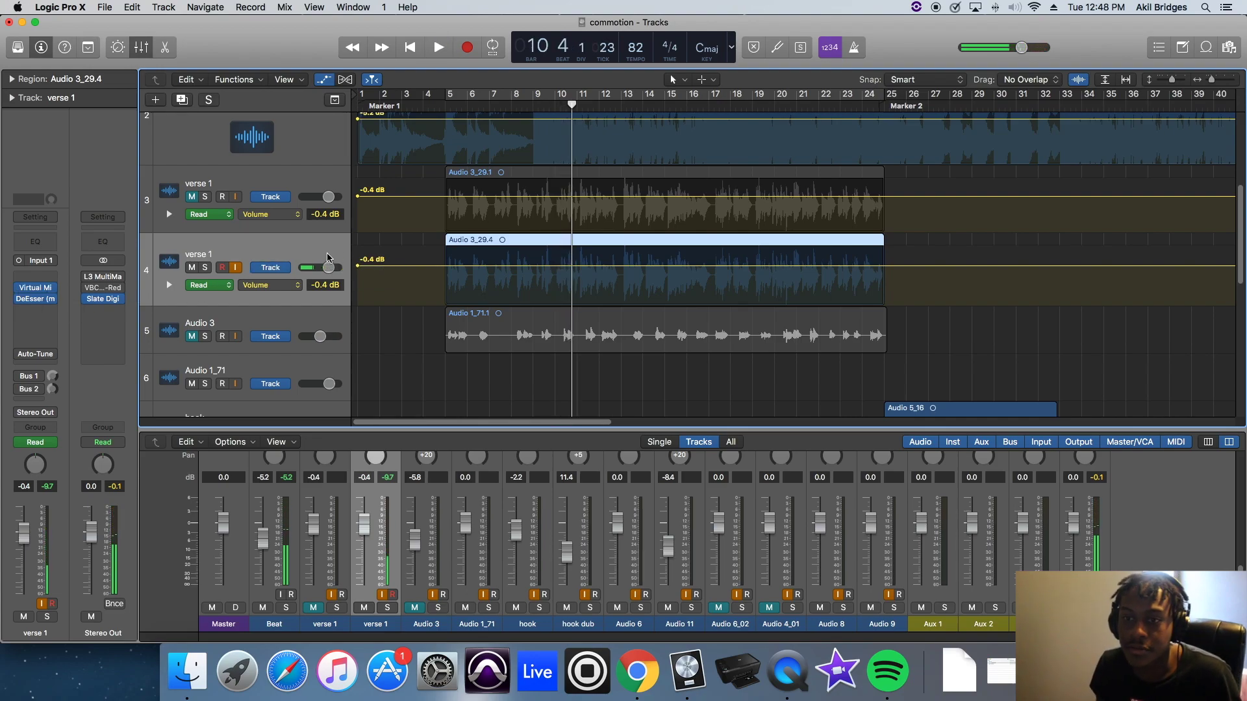
Enable verse 1's Bus 1 send and open the RVerb on Aux 1 to review its settings
left_click(20, 376)
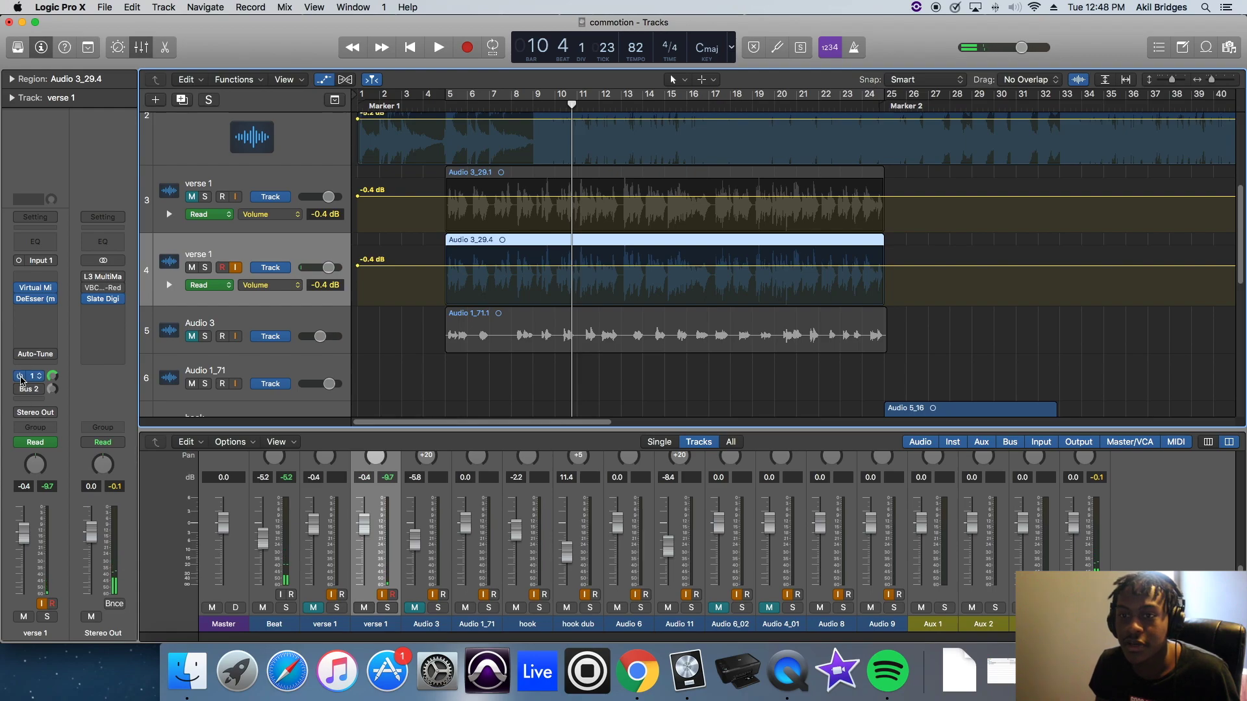
left_click(30, 380)
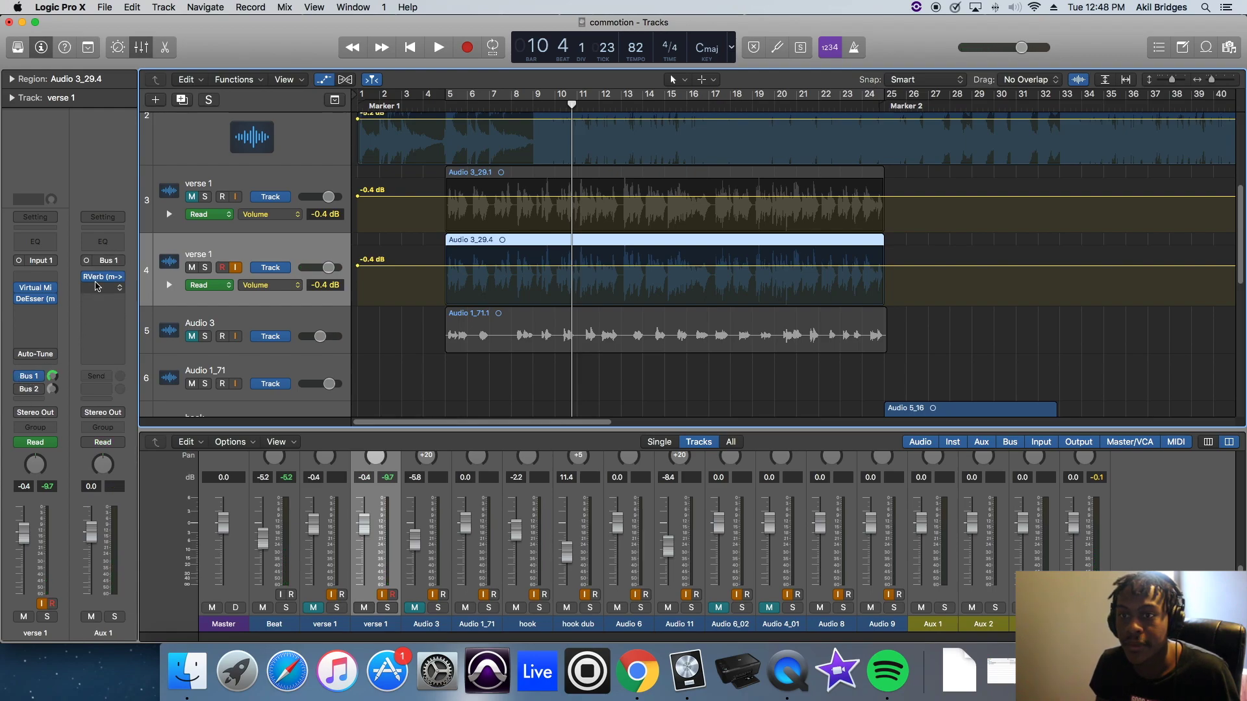
left_click(103, 277)
left_click_drag(328, 63, 582, 52)
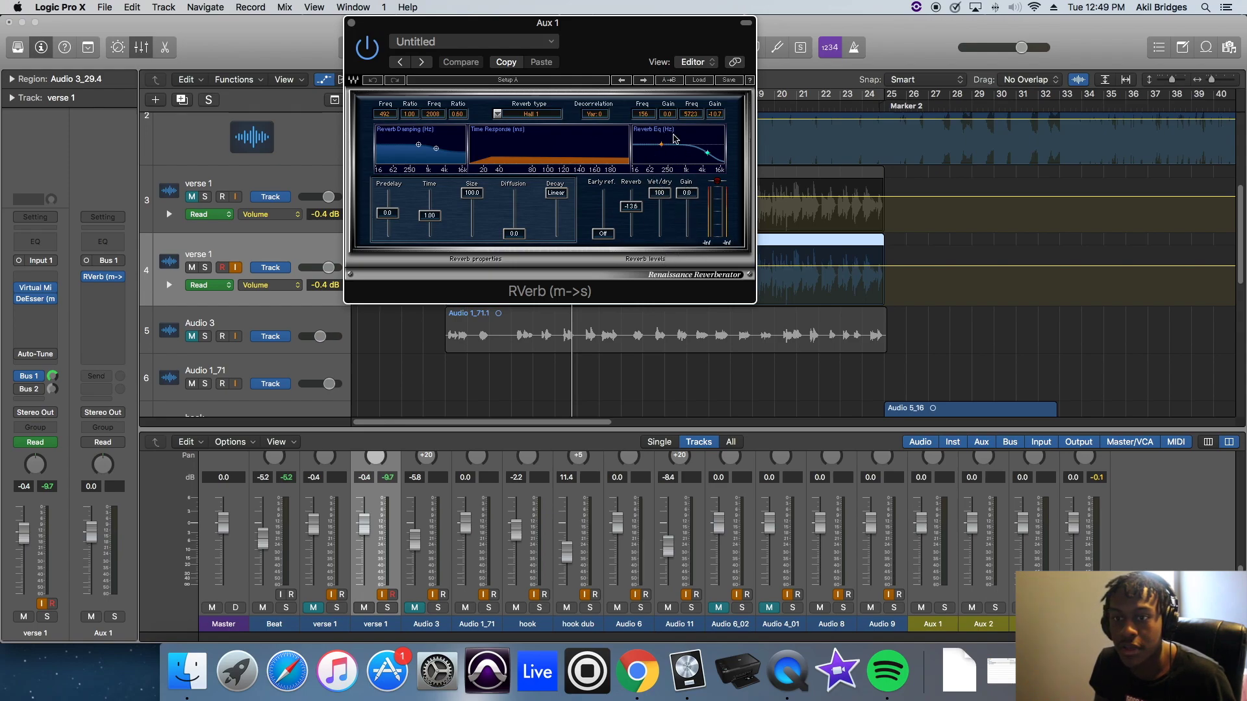
Check the Bus 1 send level, enable verse 1's Bus 2 send, and open the H-Delay on Aux 2 to review its settings
left_click(54, 376)
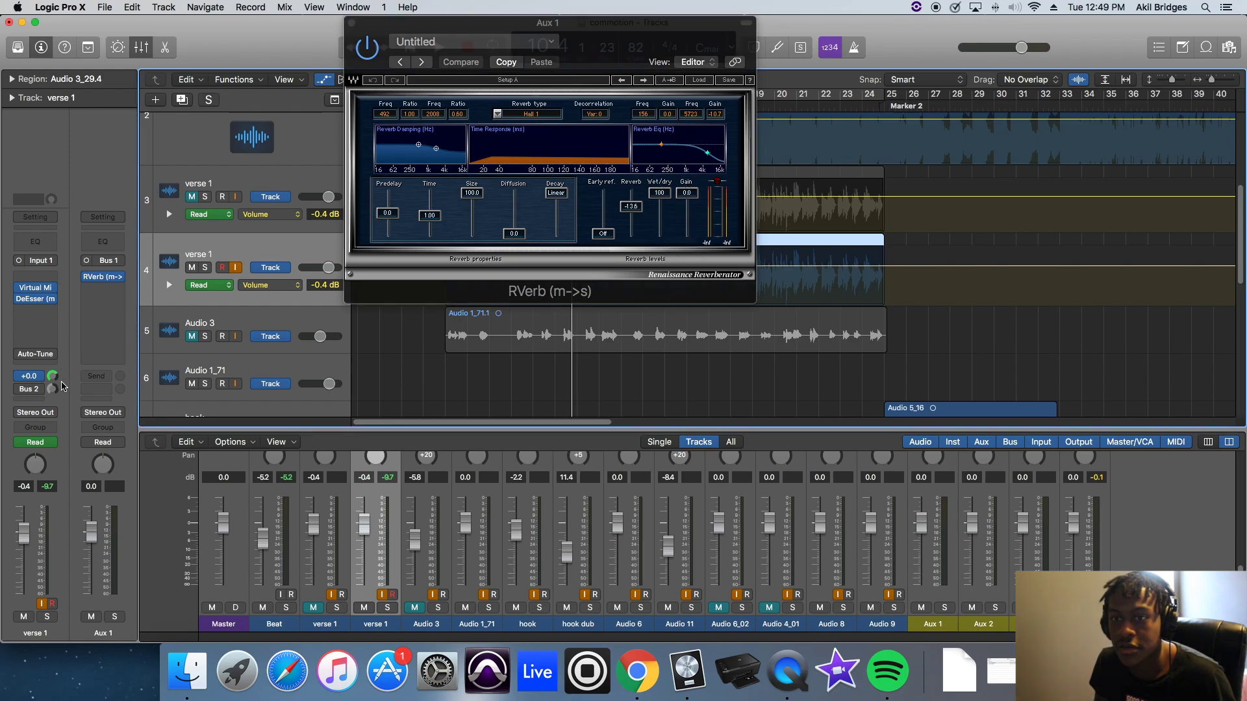
left_click(21, 389)
left_click(28, 394)
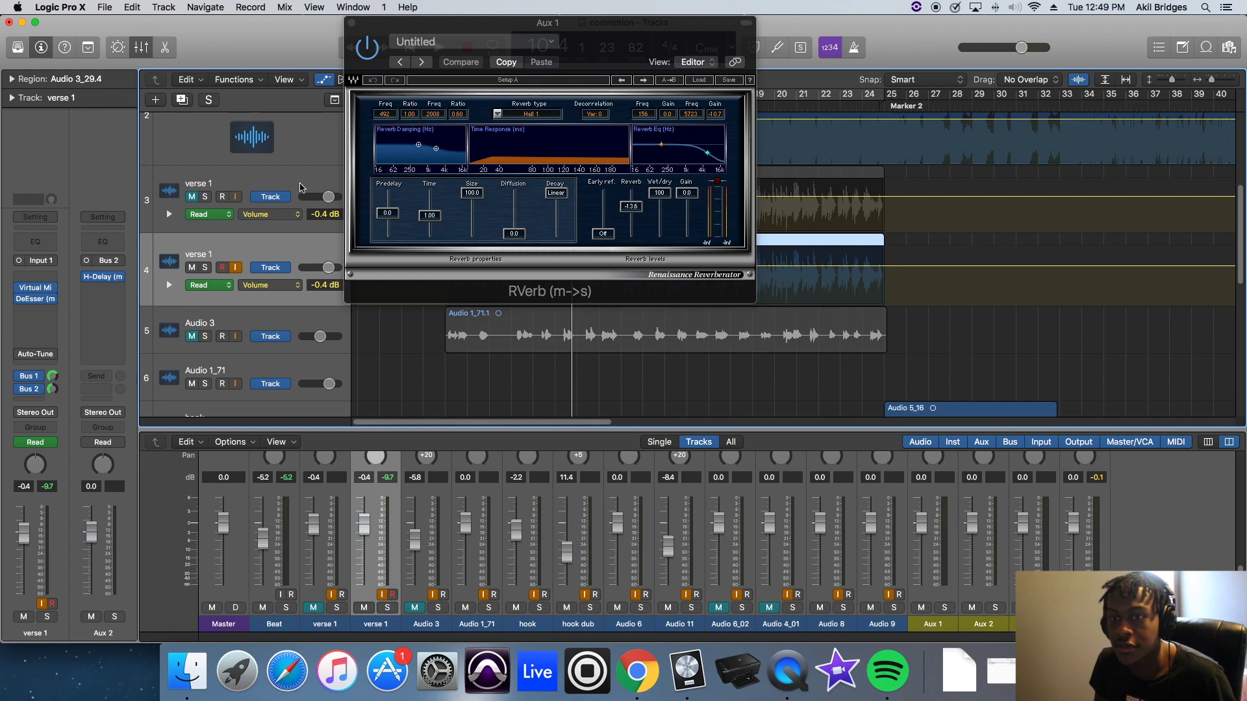
left_click(104, 276)
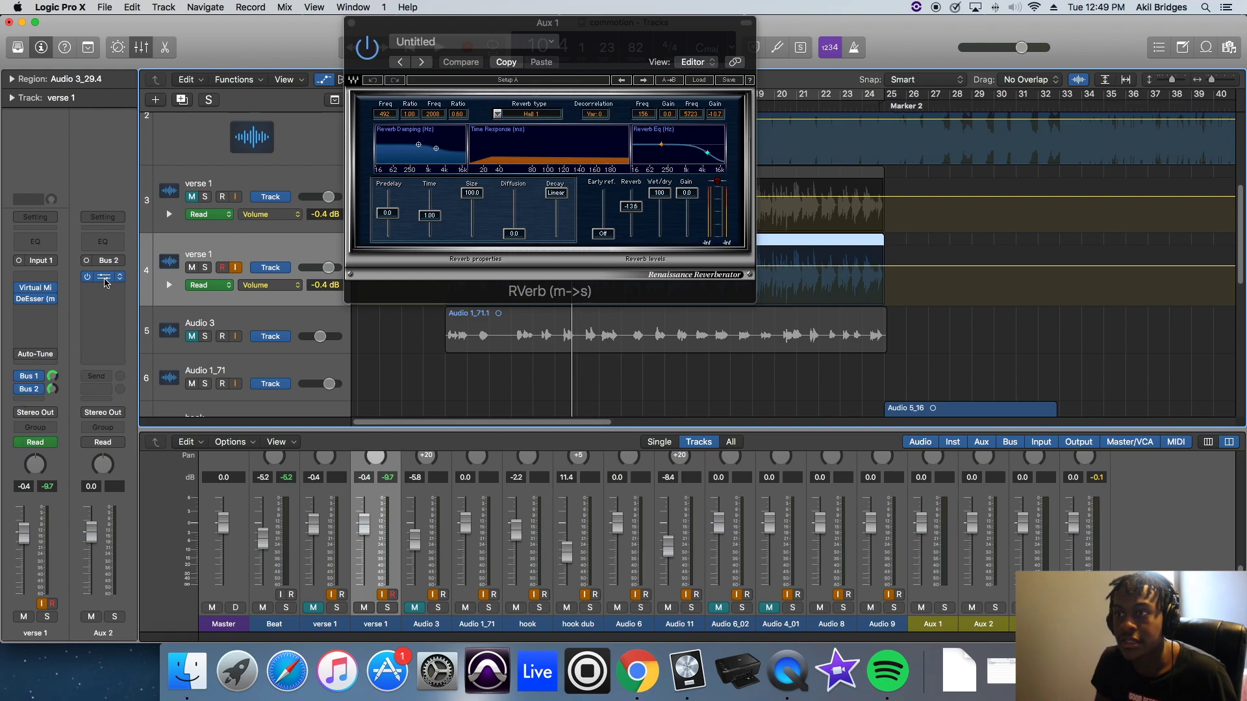
mouse_move(491, 206)
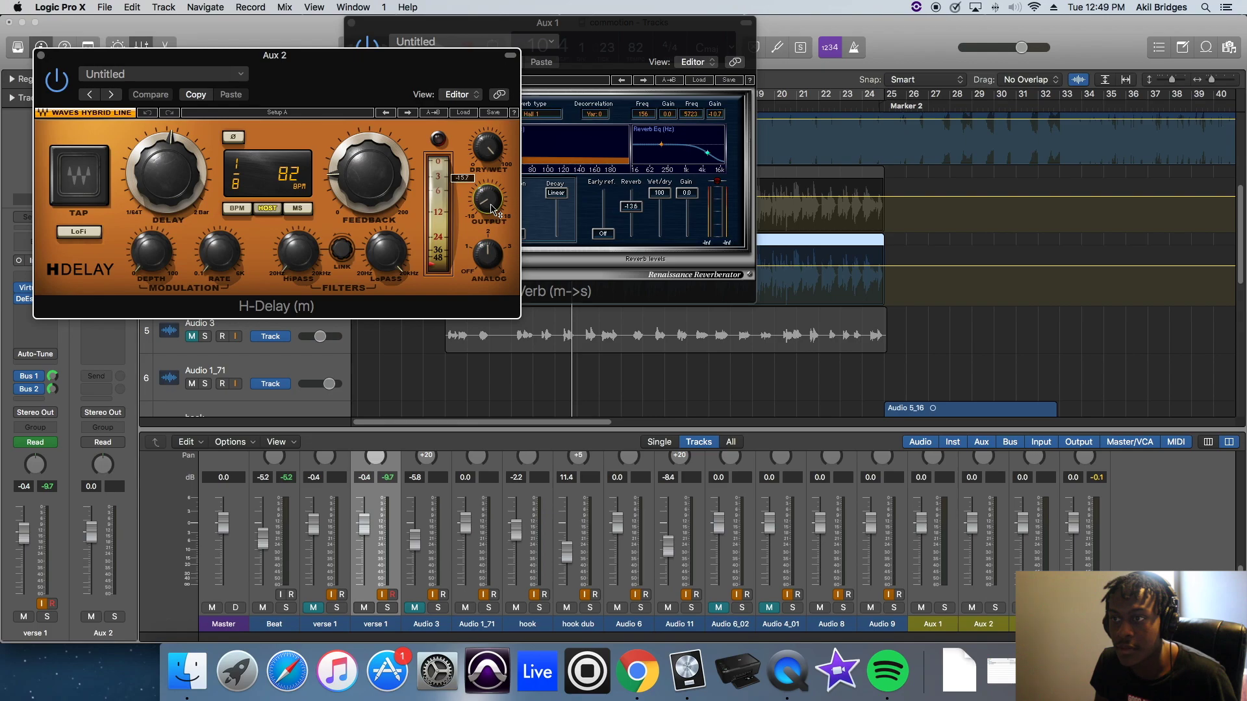
mouse_move(368, 174)
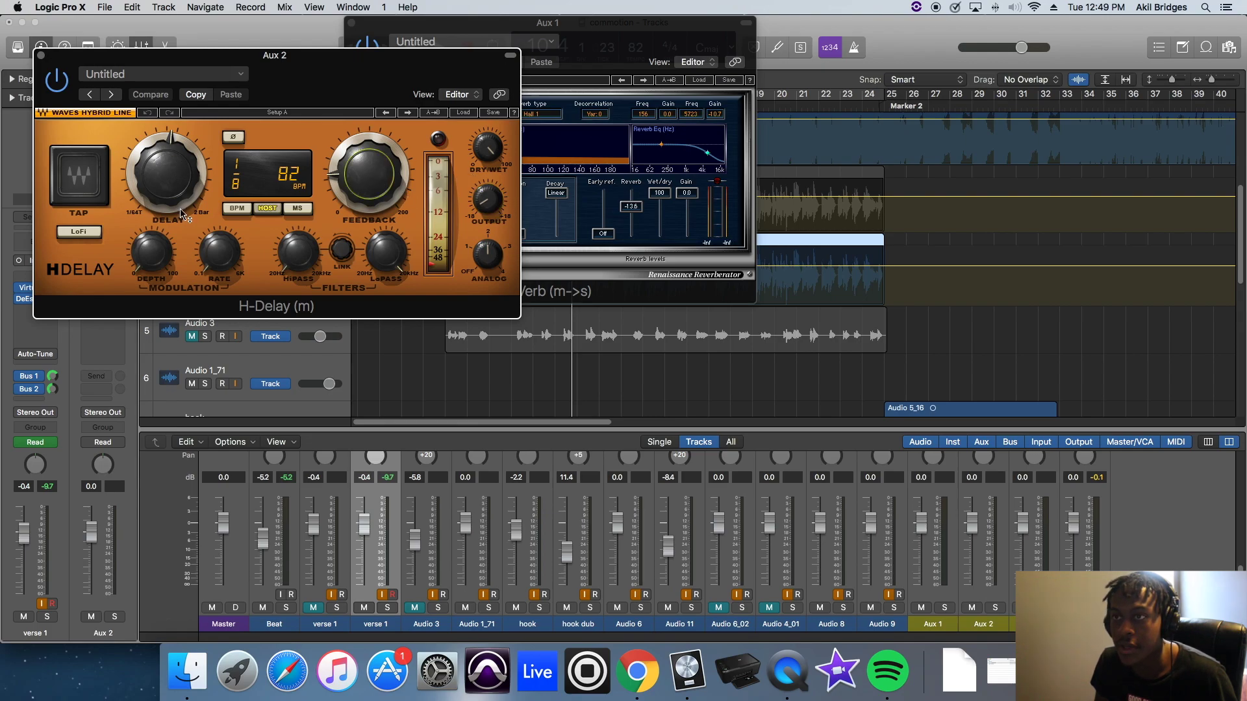
Place the RVerb and H-Delay windows side by side for comparison, and close both
left_click_drag(332, 88, 989, 105)
left_click_drag(608, 38, 526, 163)
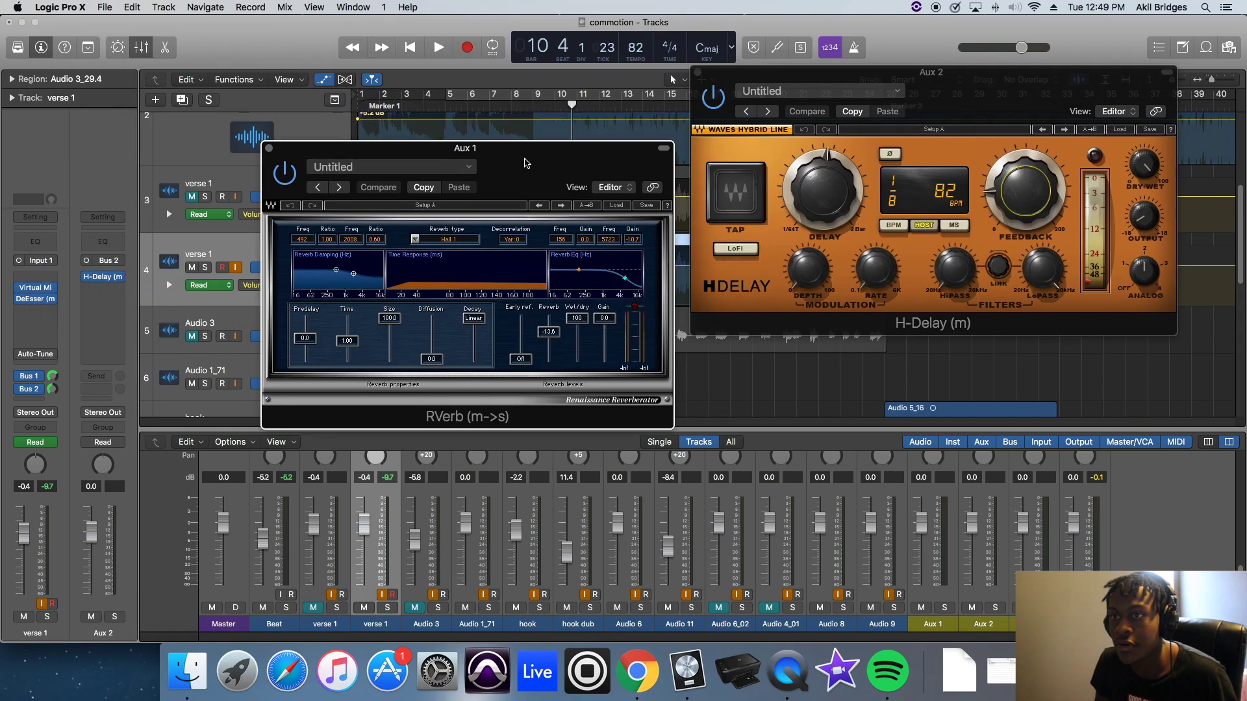
left_click(268, 148)
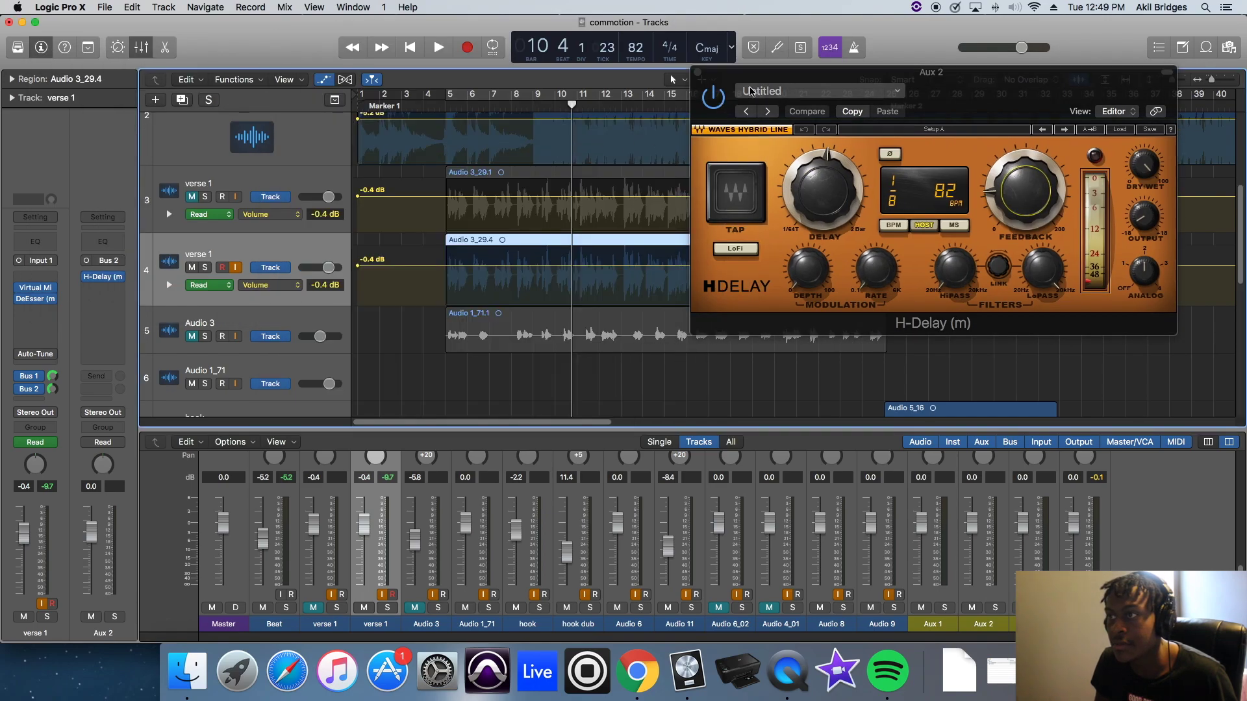
left_click_drag(740, 78, 692, 117)
left_click(650, 109)
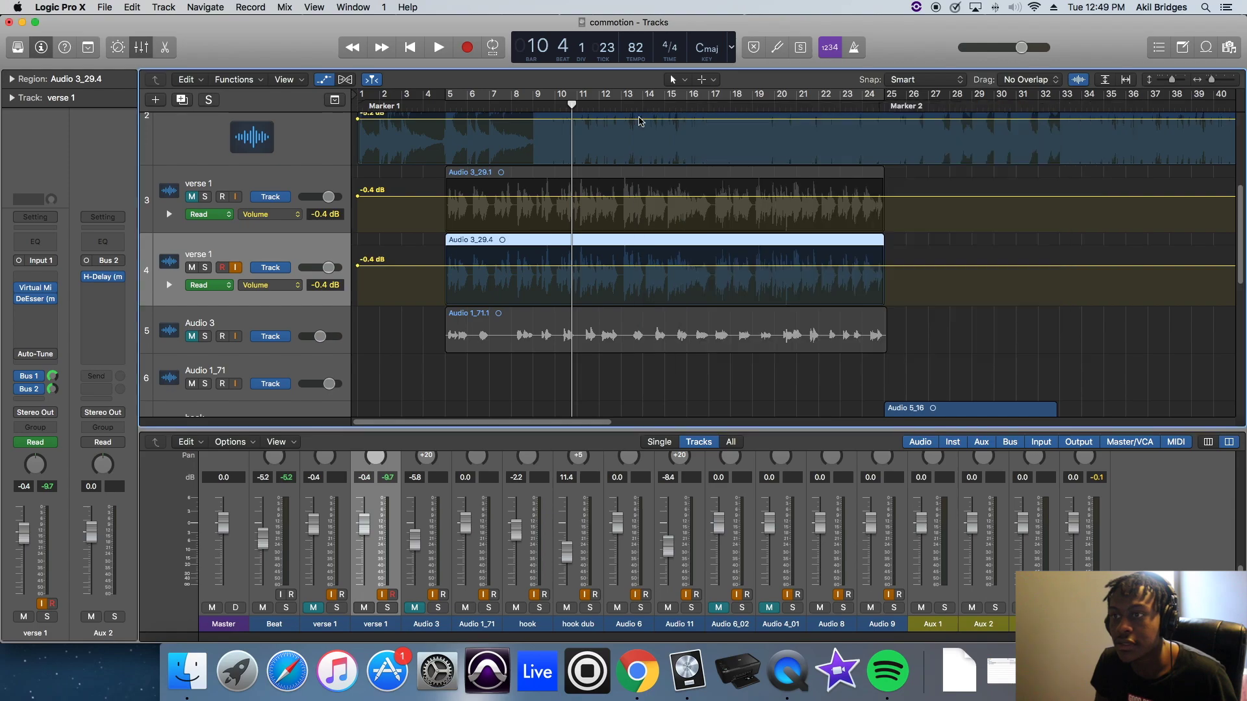
Position the playhead exactly at the start of bar 5 and play the verse with the reverb and delay sends active
scroll(417, 302, "up", 5)
scroll(419, 304, "down", 4)
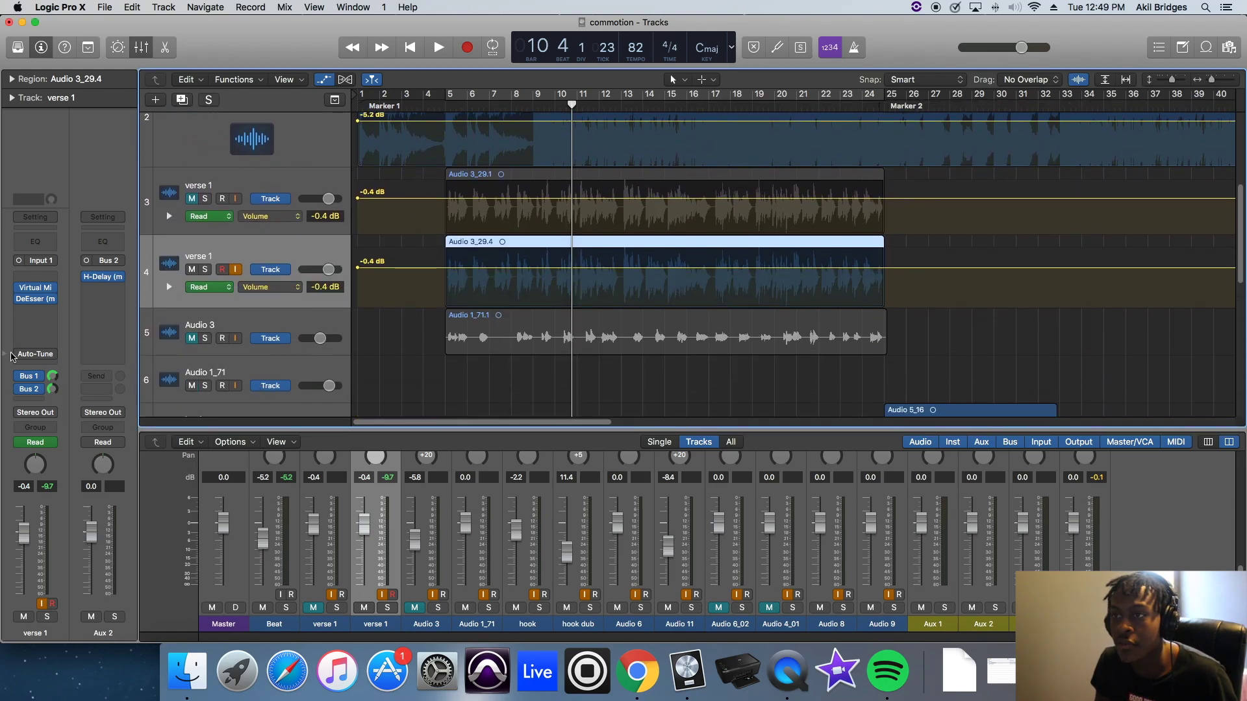
scroll(467, 328, "up", 2)
scroll(467, 327, "down", 3)
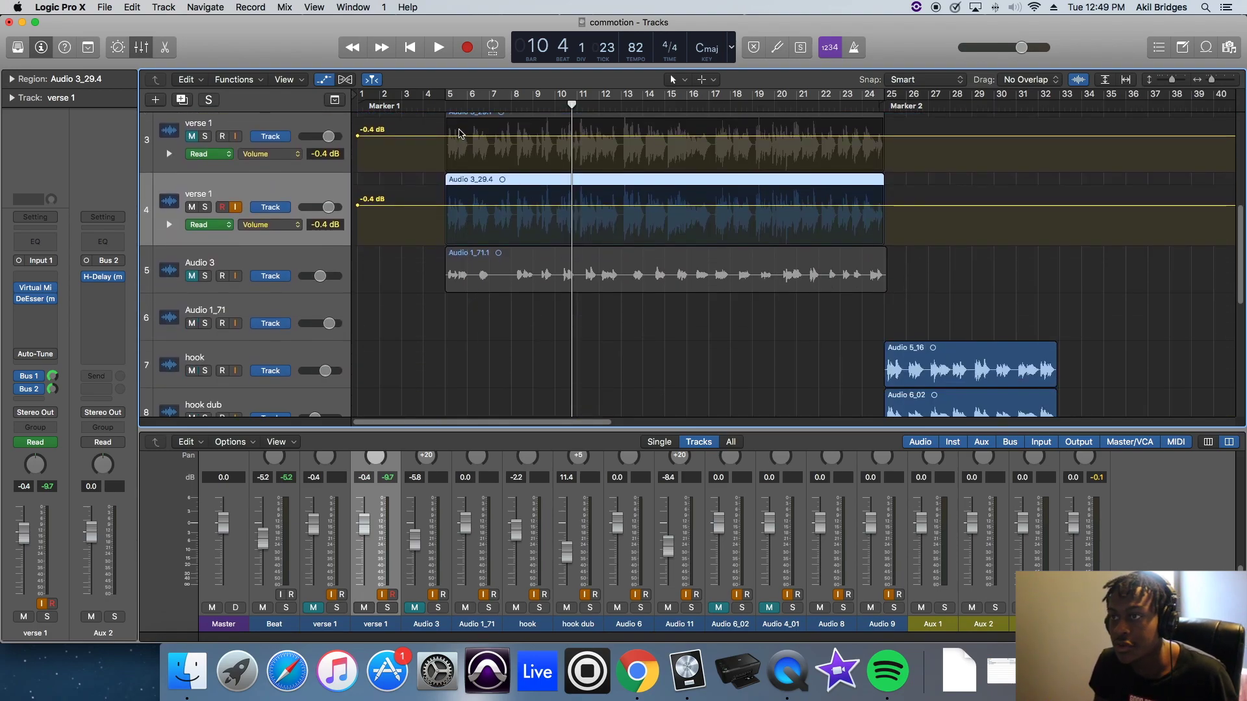
left_click(450, 109)
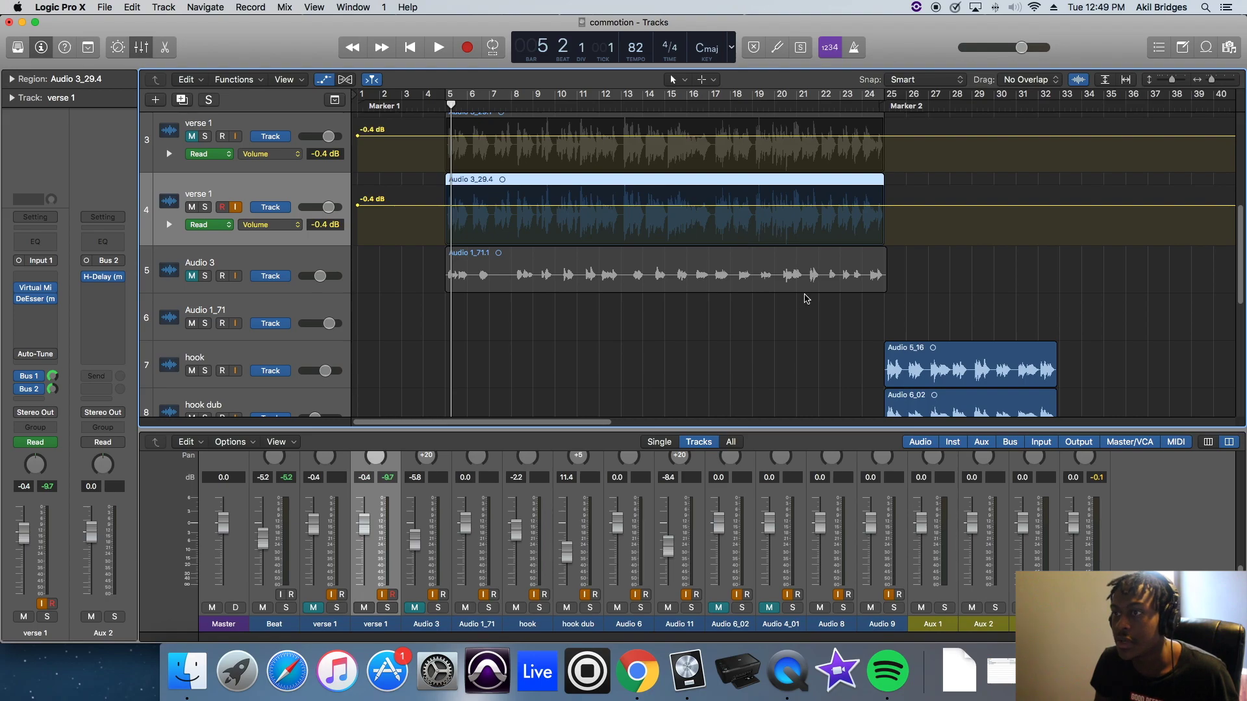
scroll(803, 307, "down", 1)
scroll(295, 233, "up", 3)
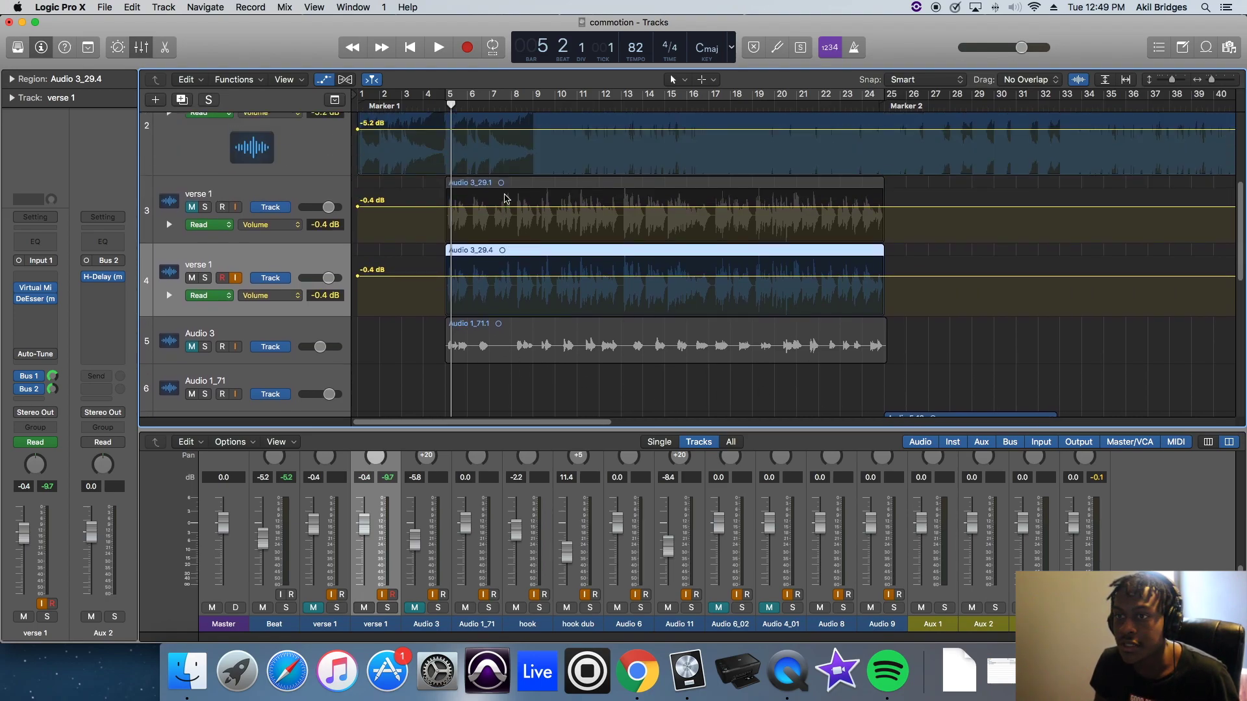
scroll(294, 233, "down", 1)
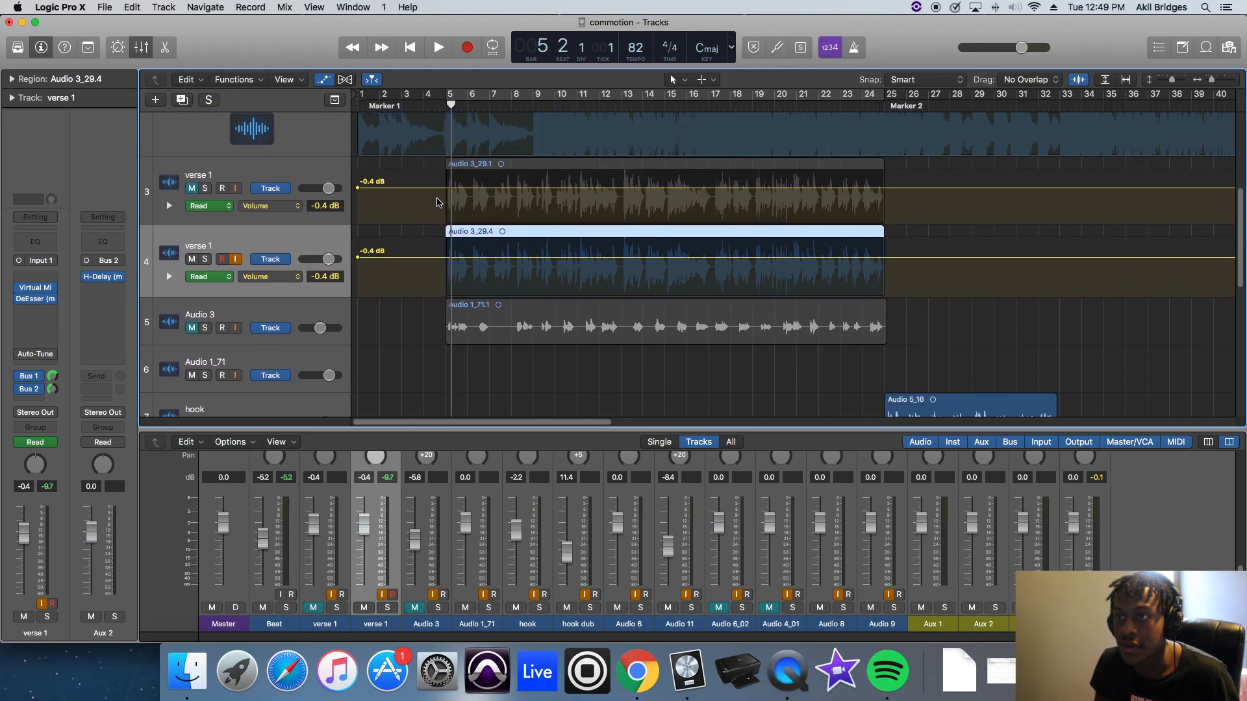
scroll(440, 188, "up", 1)
left_click_drag(451, 105, 444, 105)
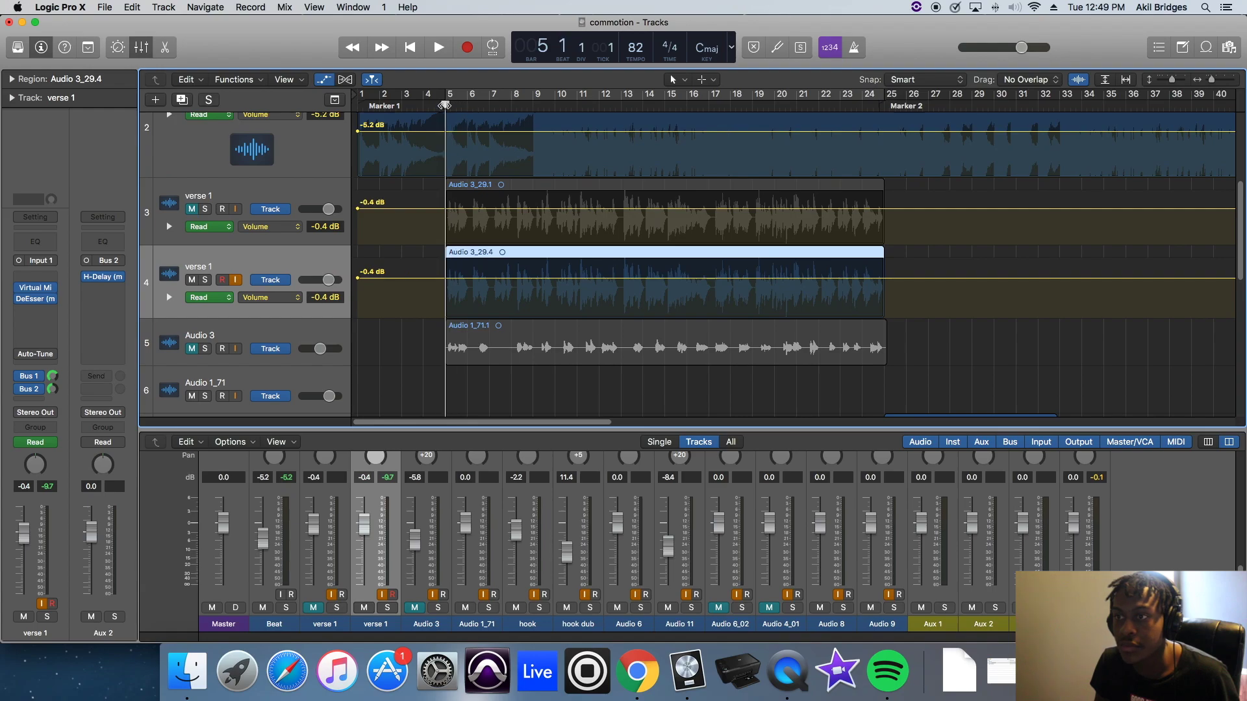
key("space")
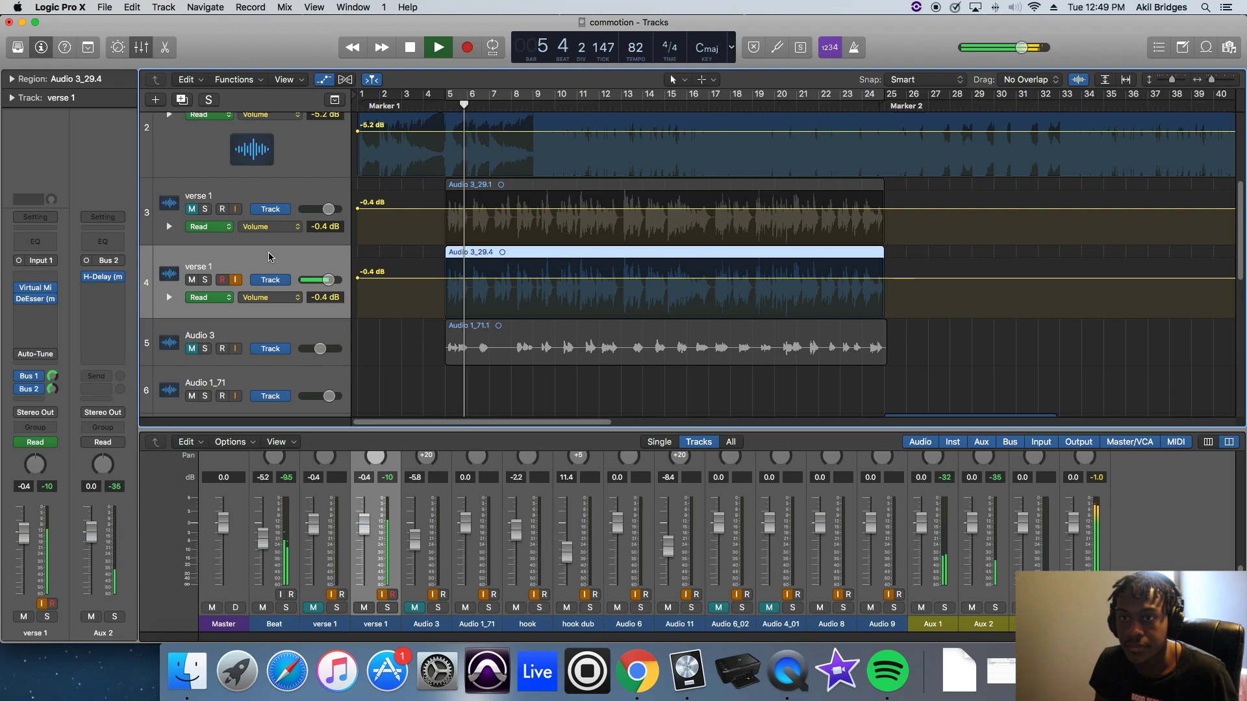
Reopen verse 1's Virtual Mix Rack during playback, review the modules through to London, close the rack, and stop playback
mouse_move(37, 290)
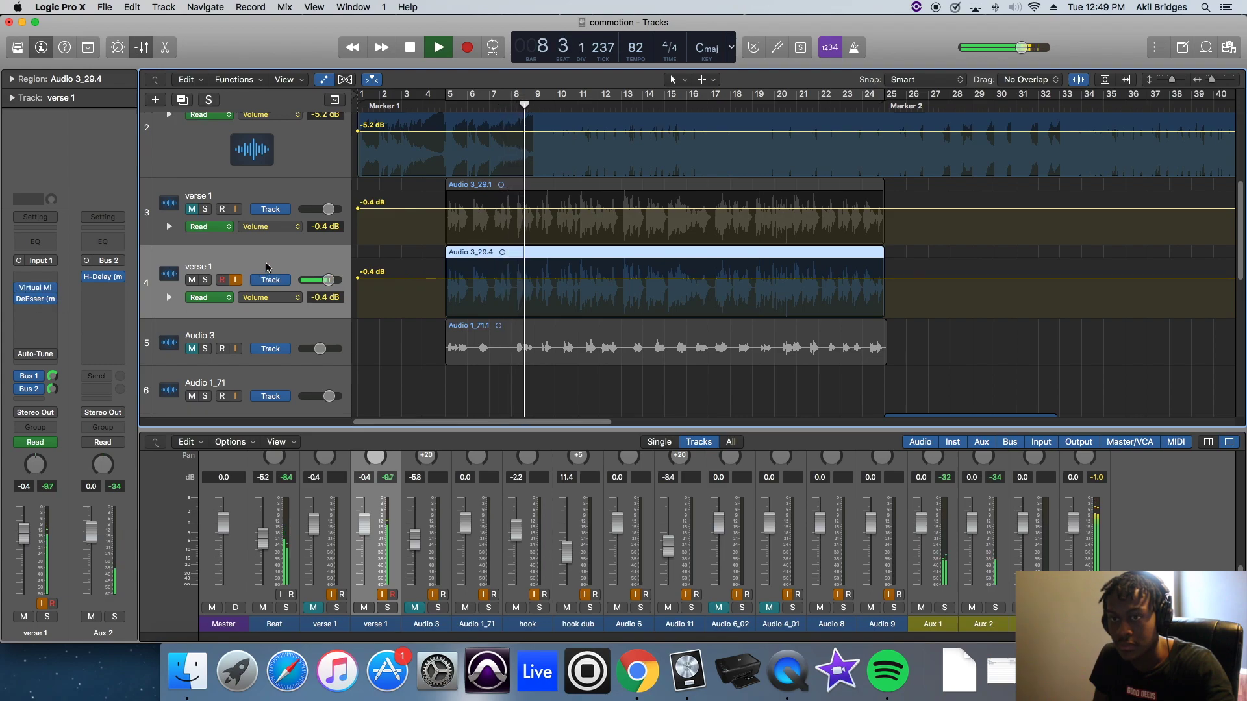
left_click(37, 290)
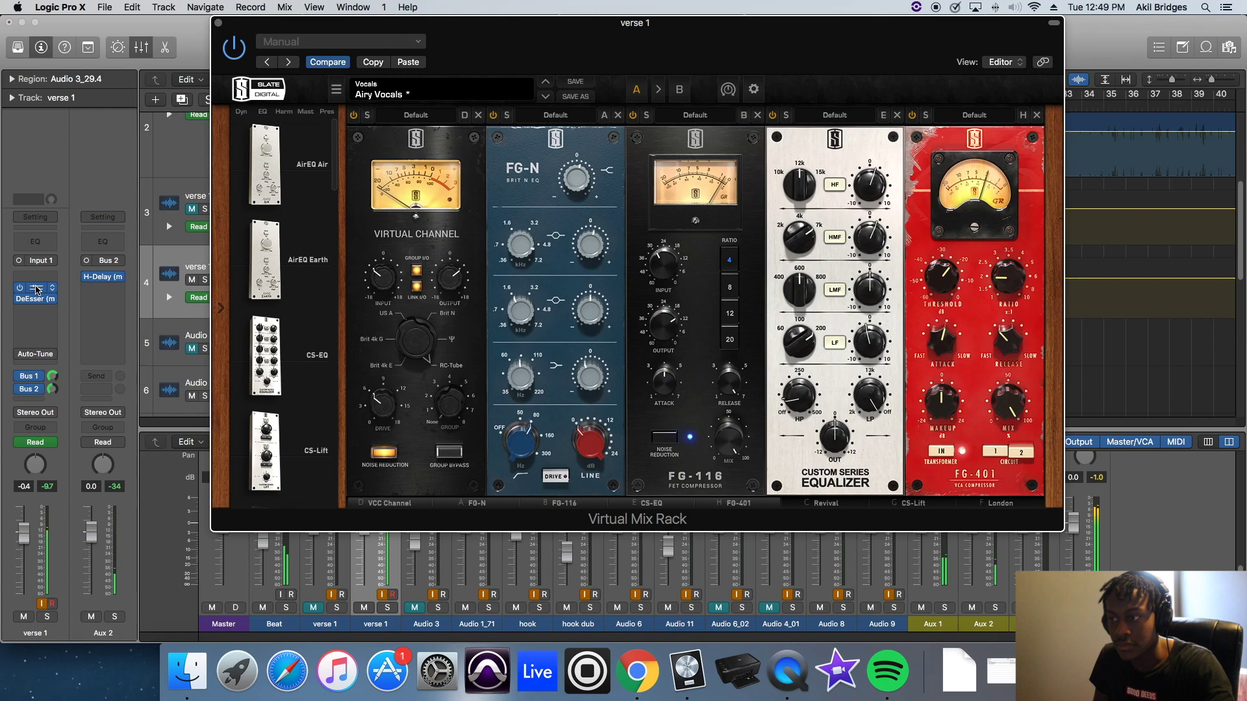
left_click_drag(752, 24, 702, 23)
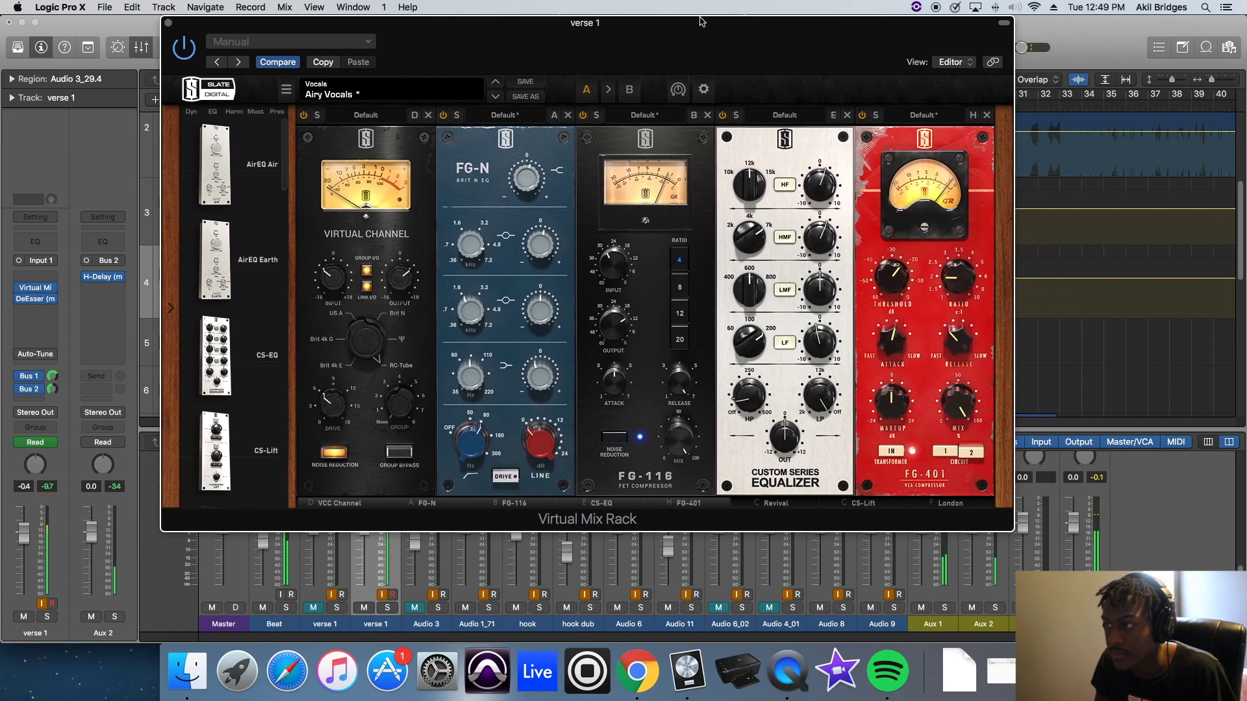
left_click(974, 505)
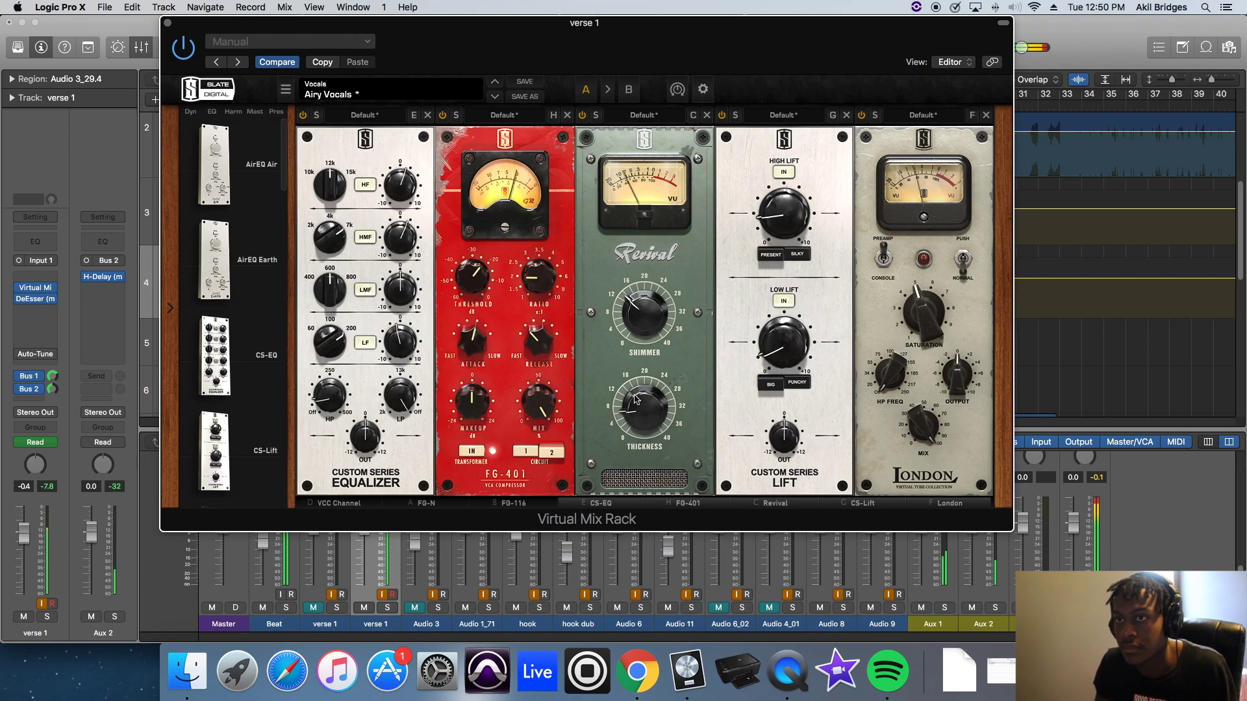
left_click(167, 22)
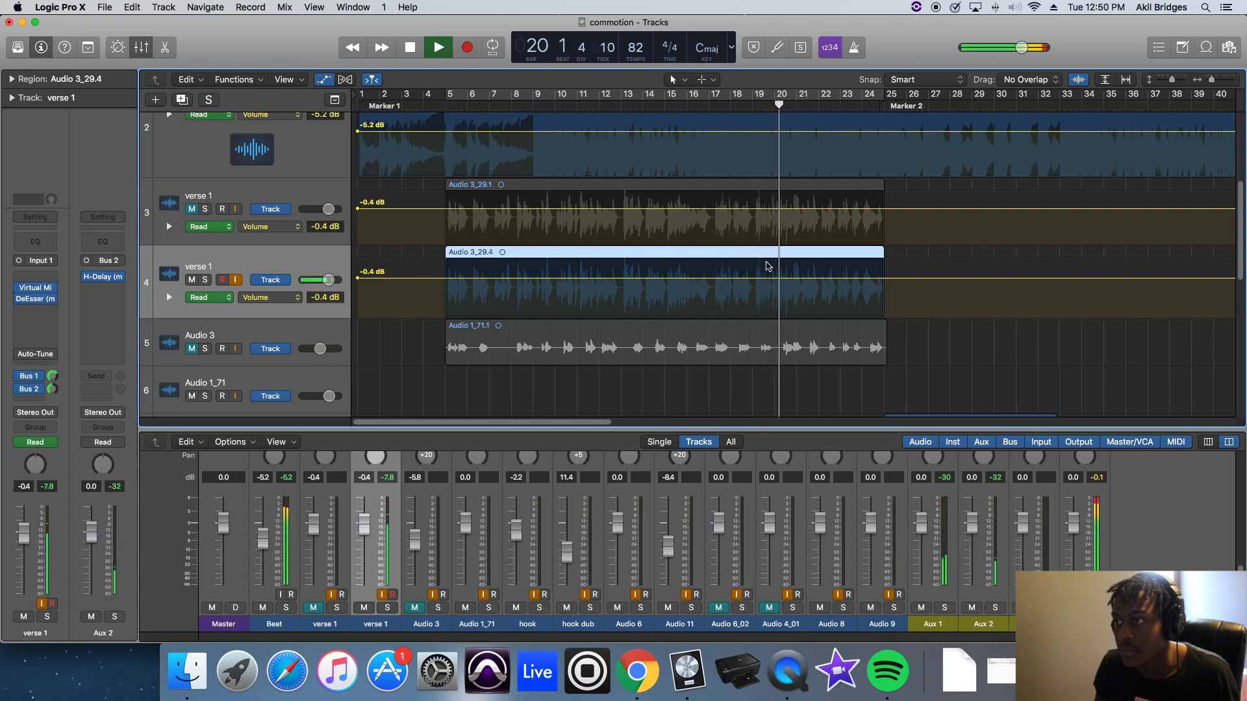
key("space")
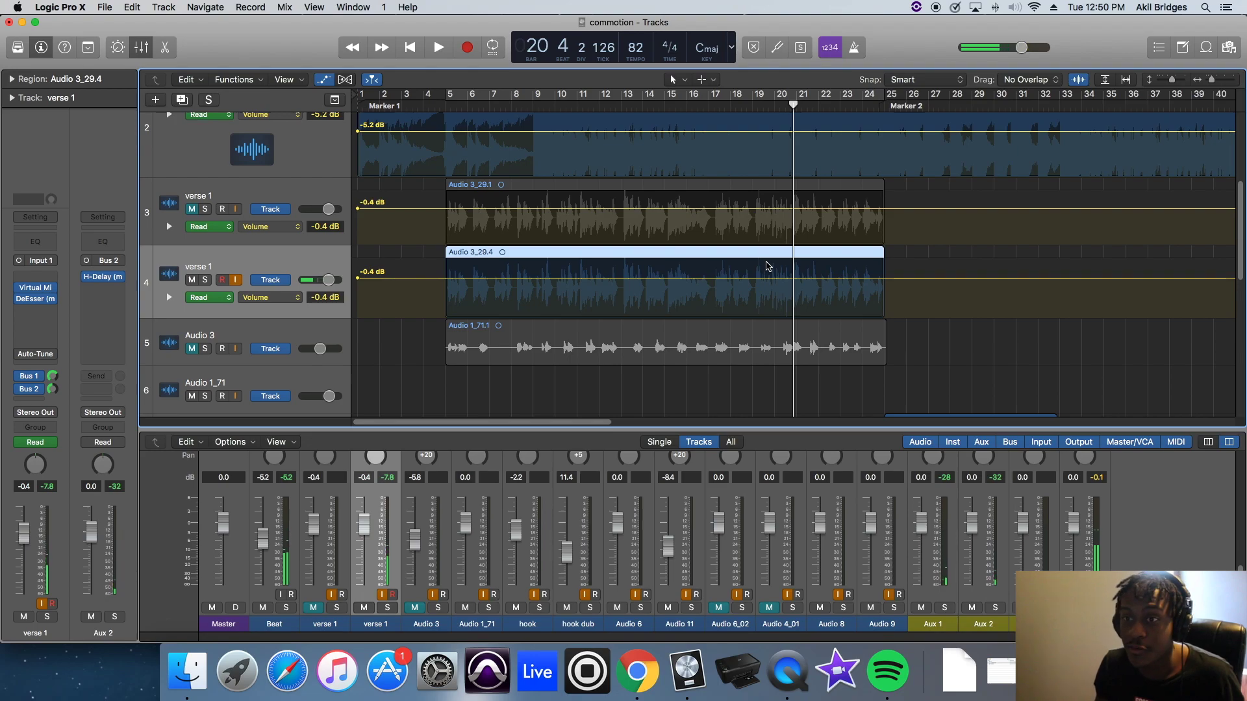
Bypass verse 1's rack and DeEsser, and open the Slate Digital FG-X on the stereo output to examine its Slate Default settings
mouse_move(24, 302)
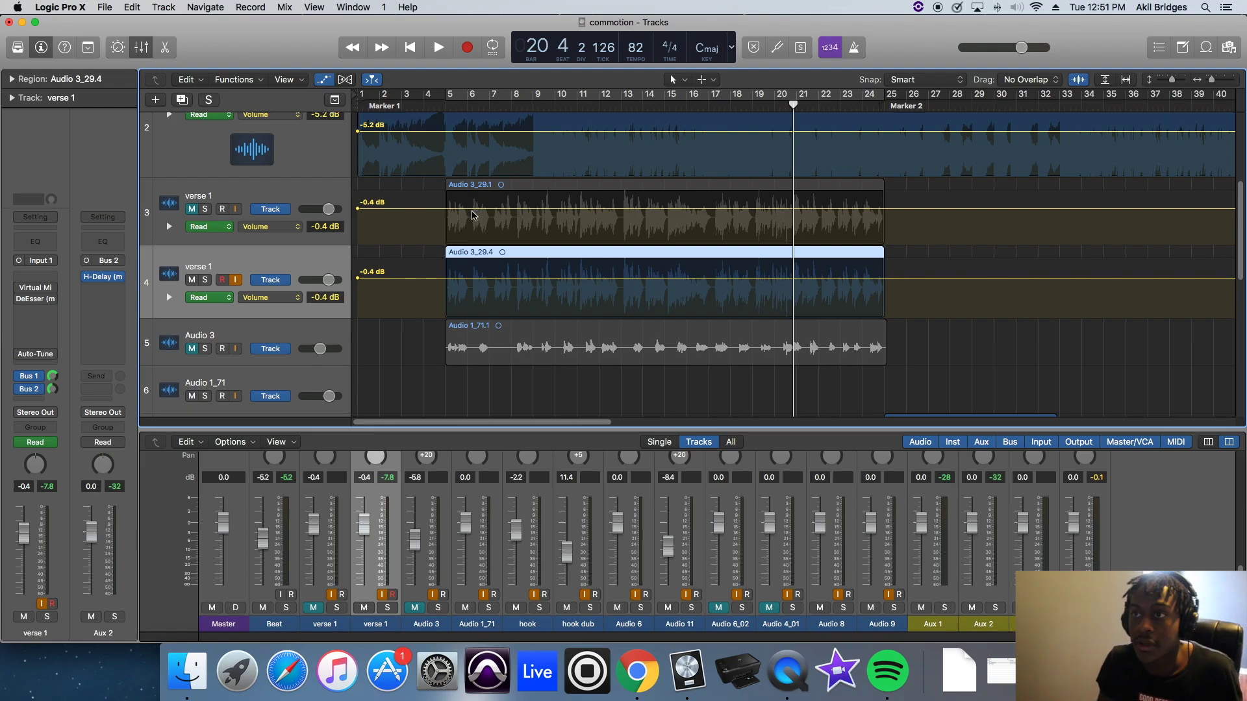
scroll(472, 297, "up", 5)
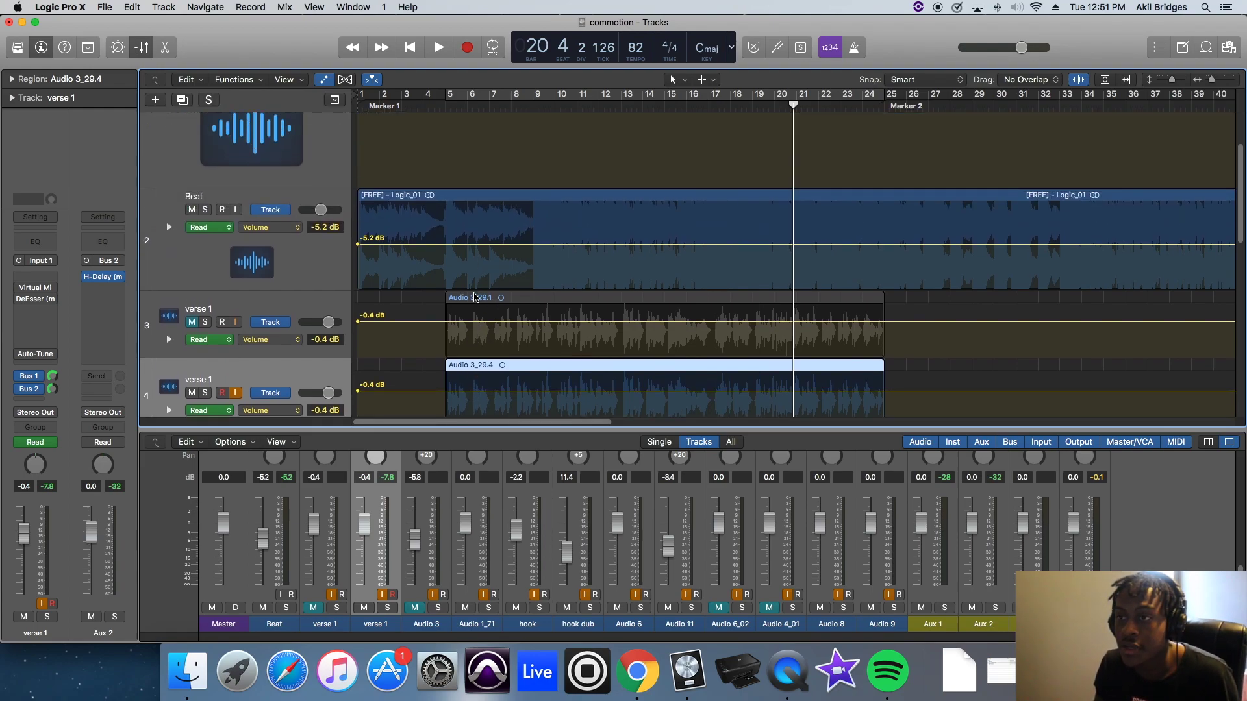
scroll(476, 298, "up", 1)
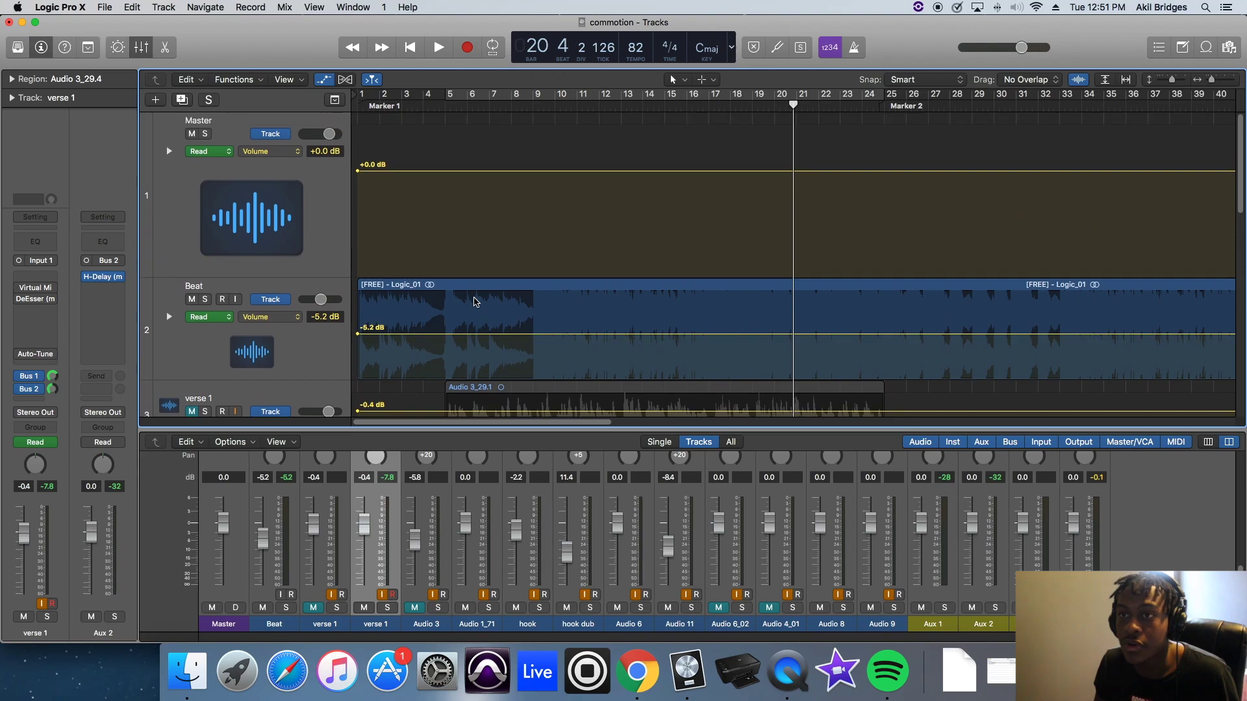
left_click(331, 207)
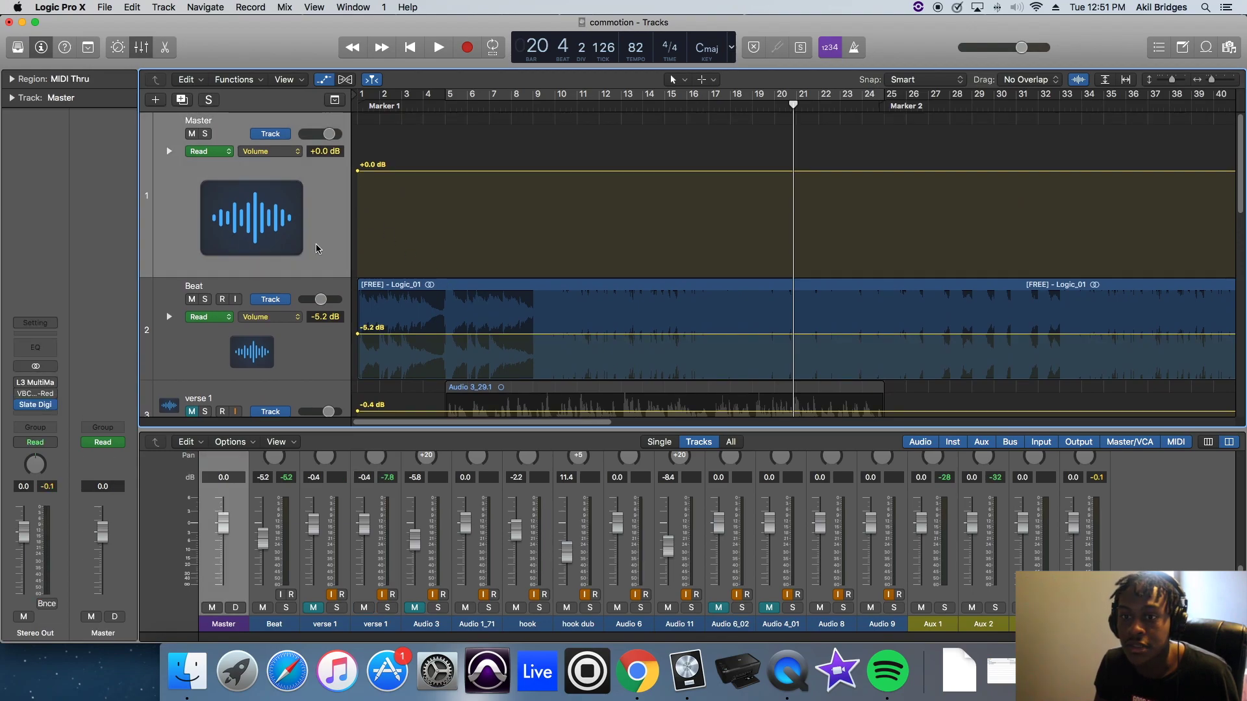
left_click(34, 408)
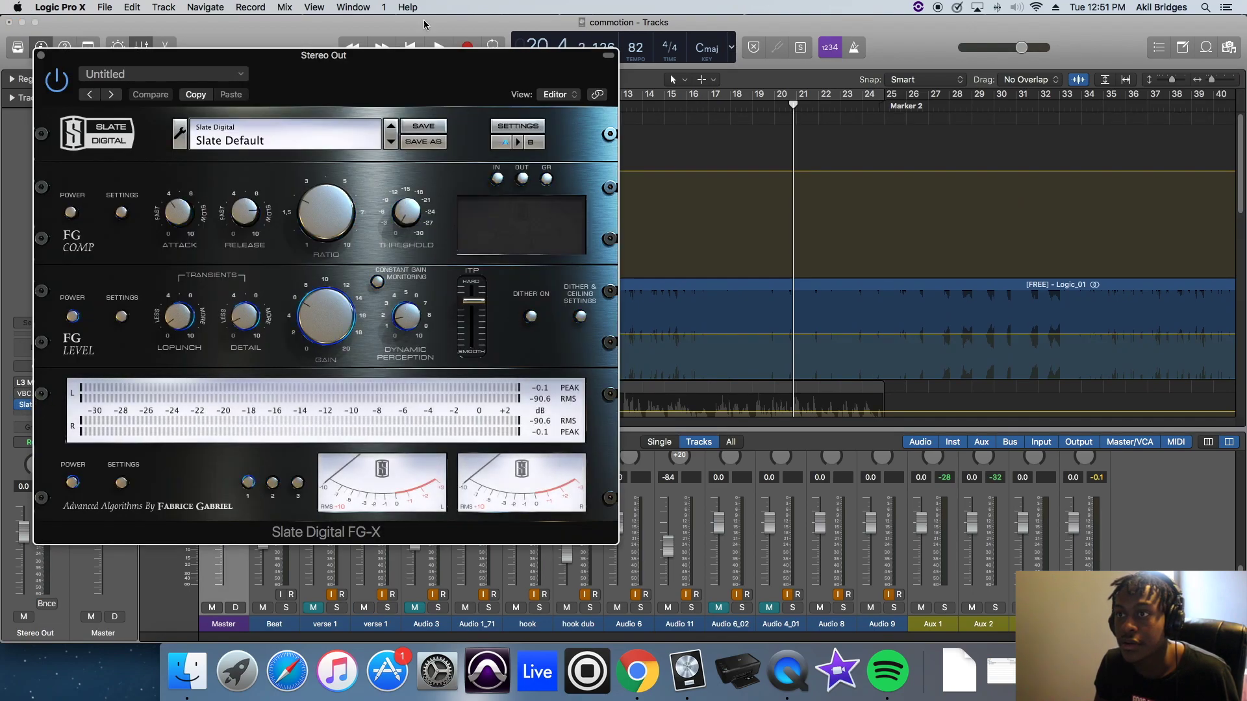
left_click_drag(497, 47, 712, 16)
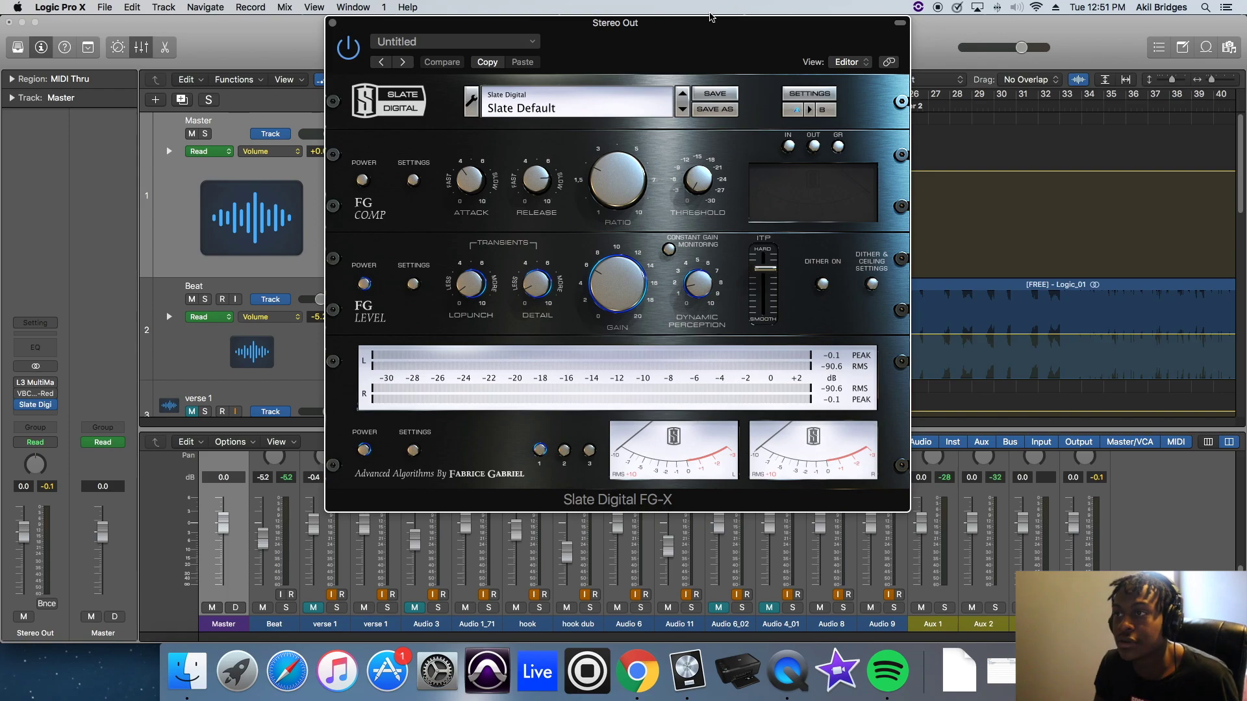
left_click_drag(699, 41, 741, 41)
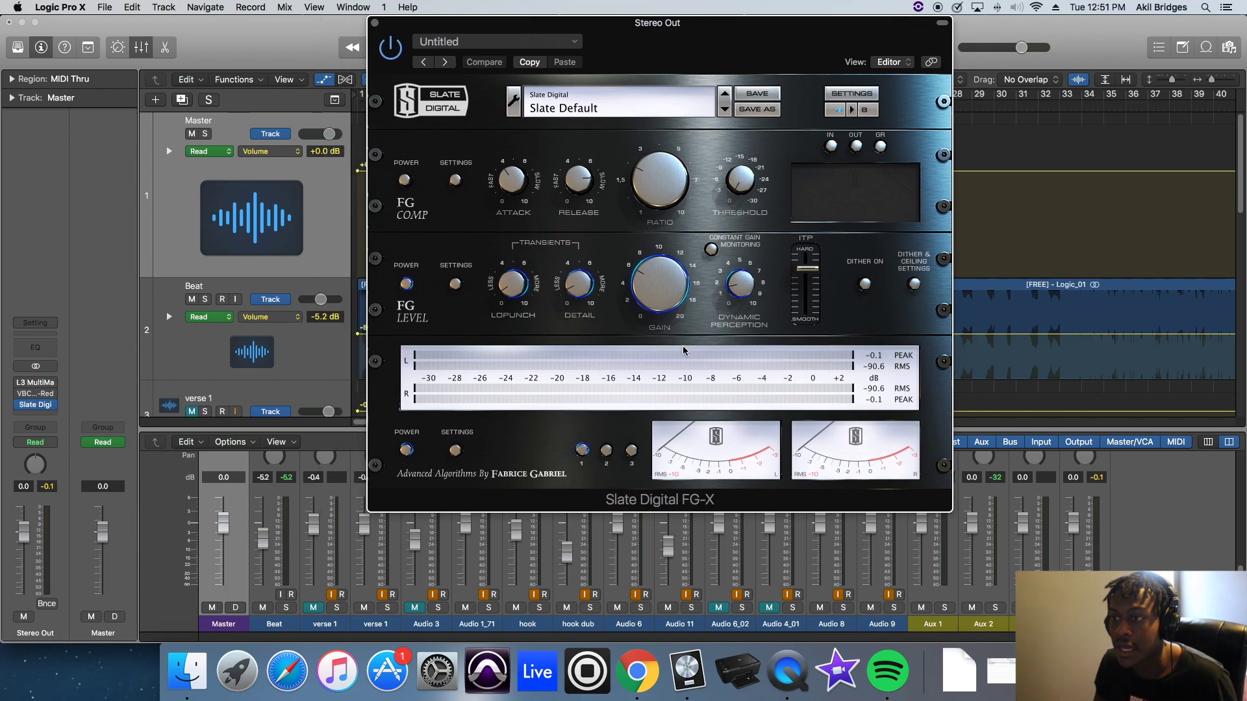
Bypass the FG-X, play the verse from bar 5 with verse 1's plug-ins off, and stop with the unmuted verse 1 track selected
left_click(394, 46)
left_click_drag(726, 26, 935, 97)
double_click(446, 109)
scroll(390, 264, "down", 10)
scroll(270, 166, "up", 5)
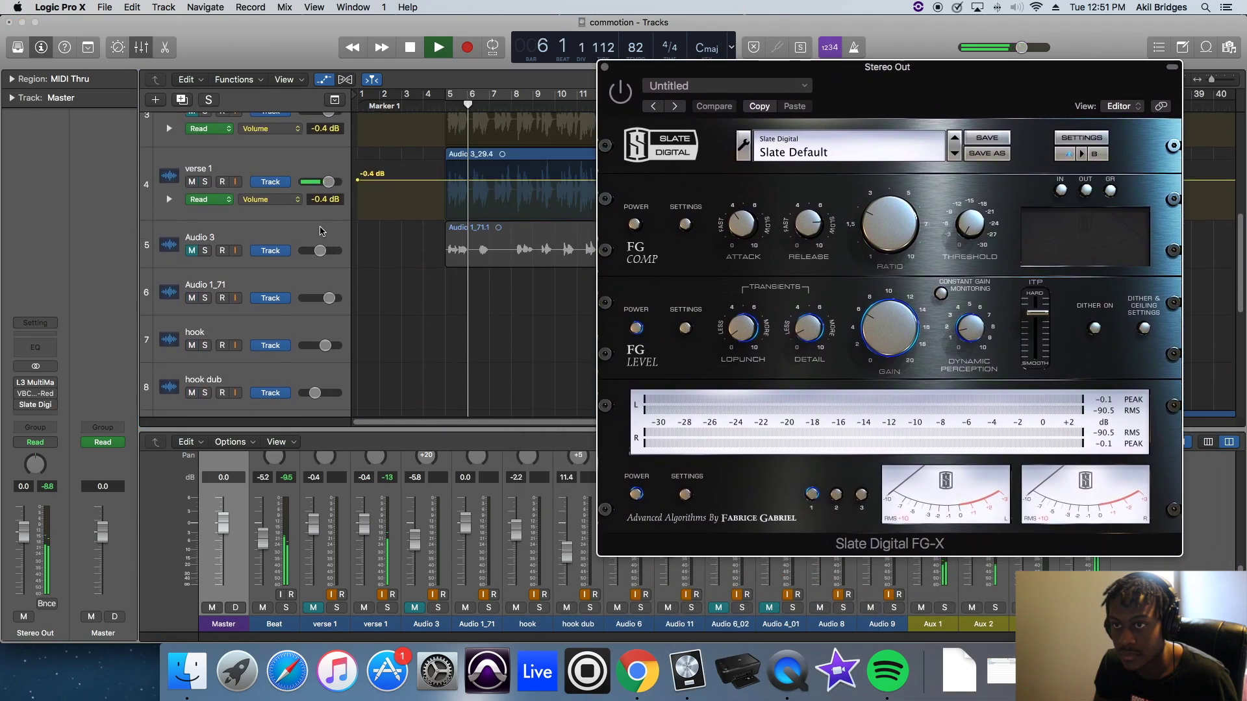
left_click(269, 165)
key("space")
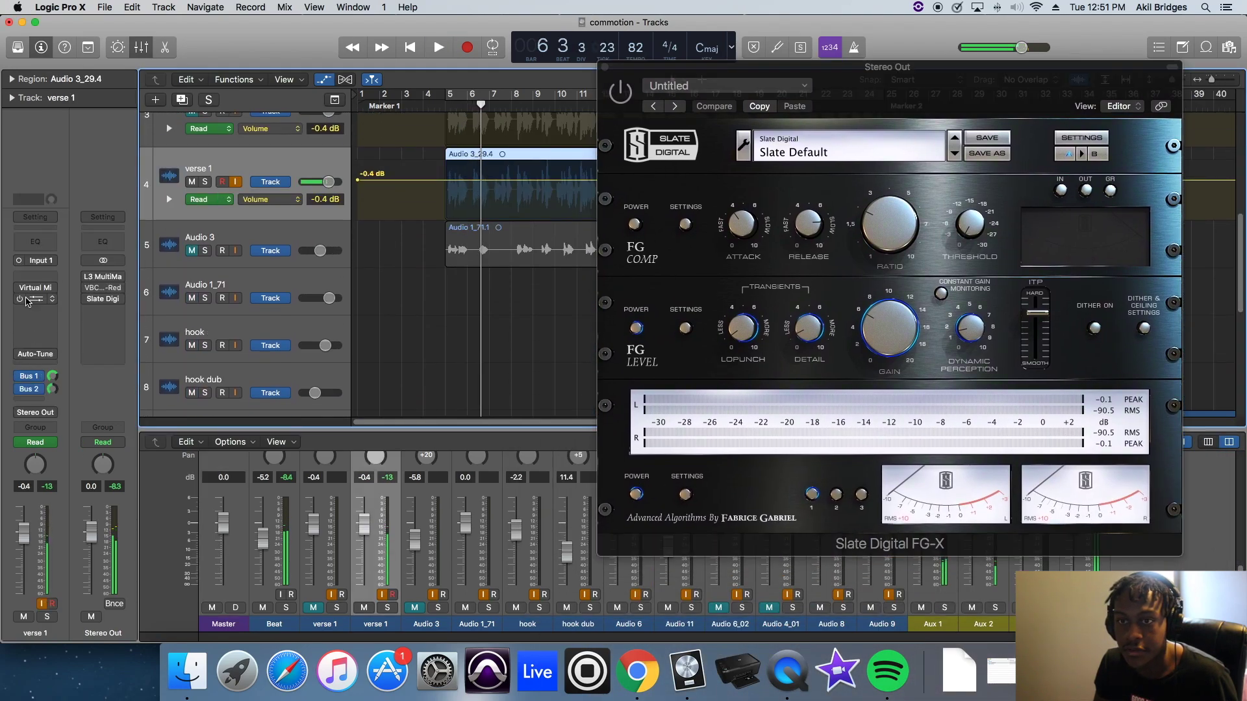
Replay the verse from bar 5 with verse 1's plug-ins active, turn the FG-X on during playback, and stop
double_click(448, 108)
mouse_move(963, 92)
left_mouse_down()
mouse_move(893, 76)
mouse_move(965, 92)
left_mouse_up()
scroll(590, 132, "up", 5)
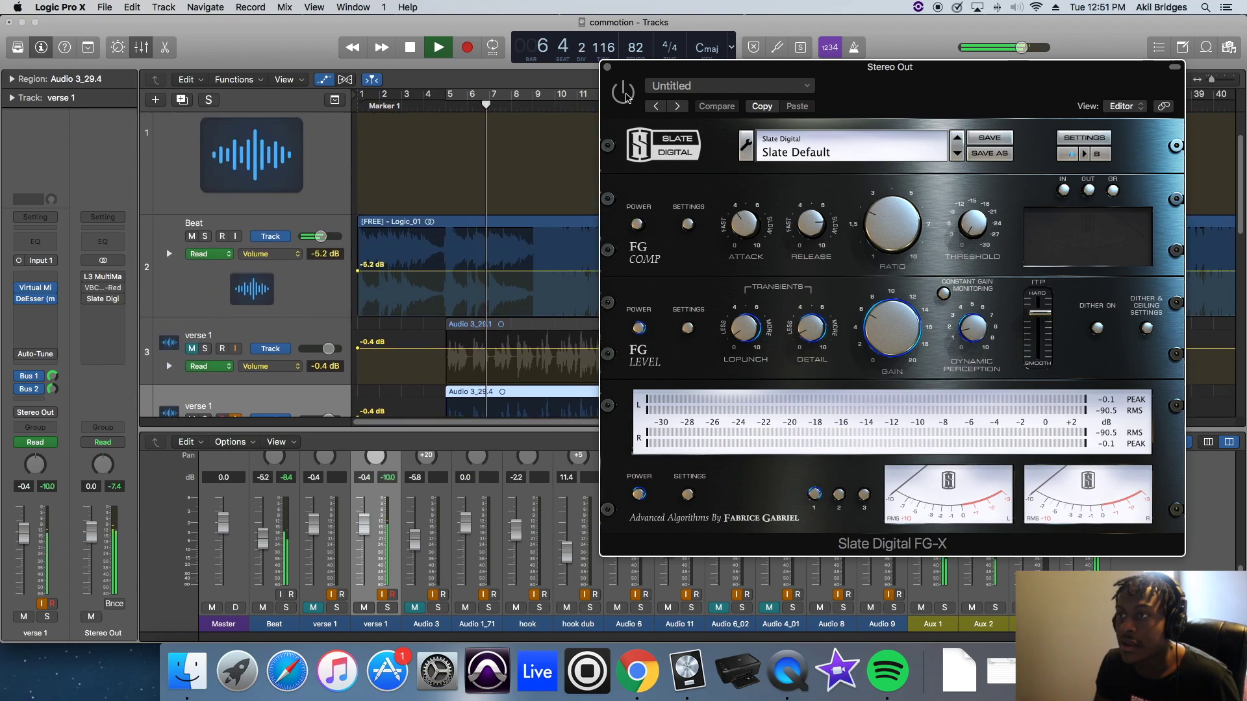
left_click(625, 93)
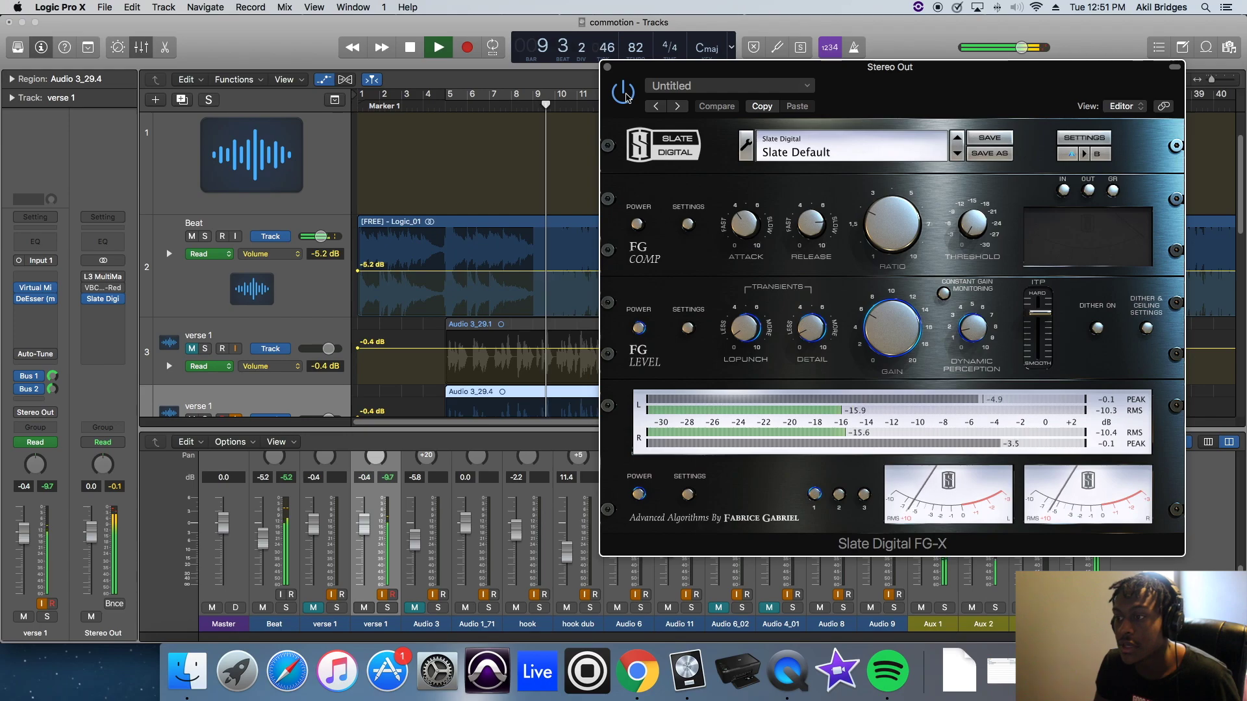
key("space")
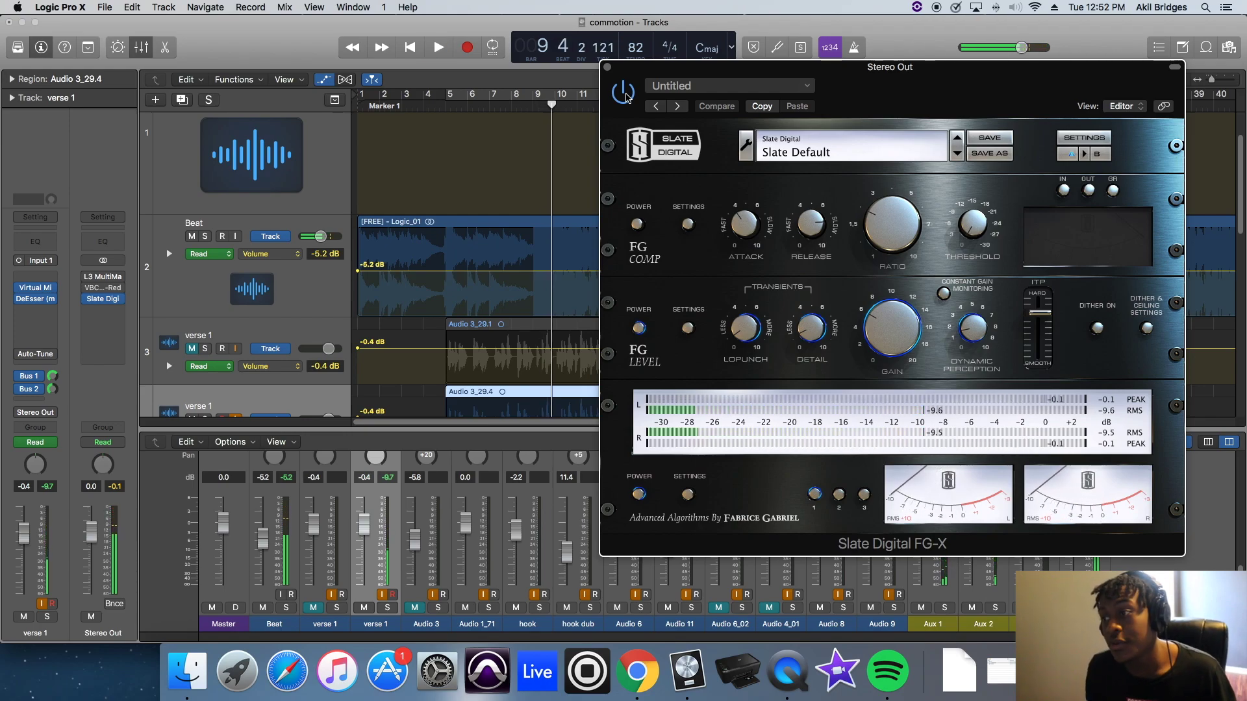